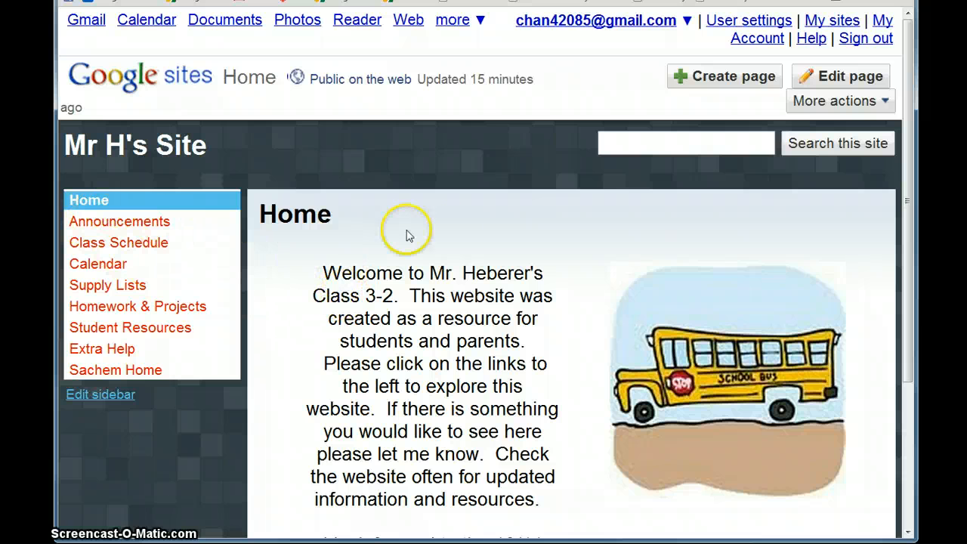
- Look over the Home page of the class website and open it for editing
scroll(551, 342, "down", 2)
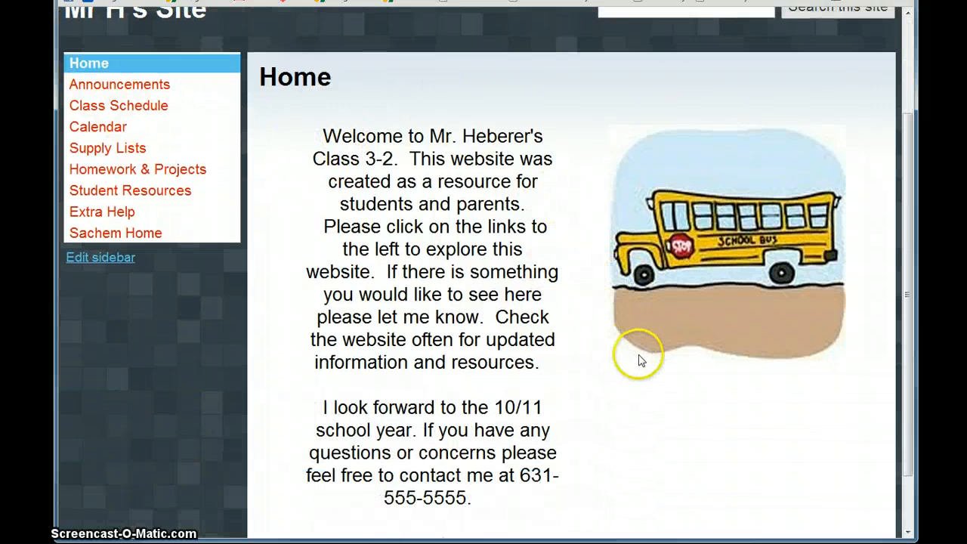
scroll(743, 66, "up", 1)
scroll(742, 67, "up", 1)
left_click(834, 77)
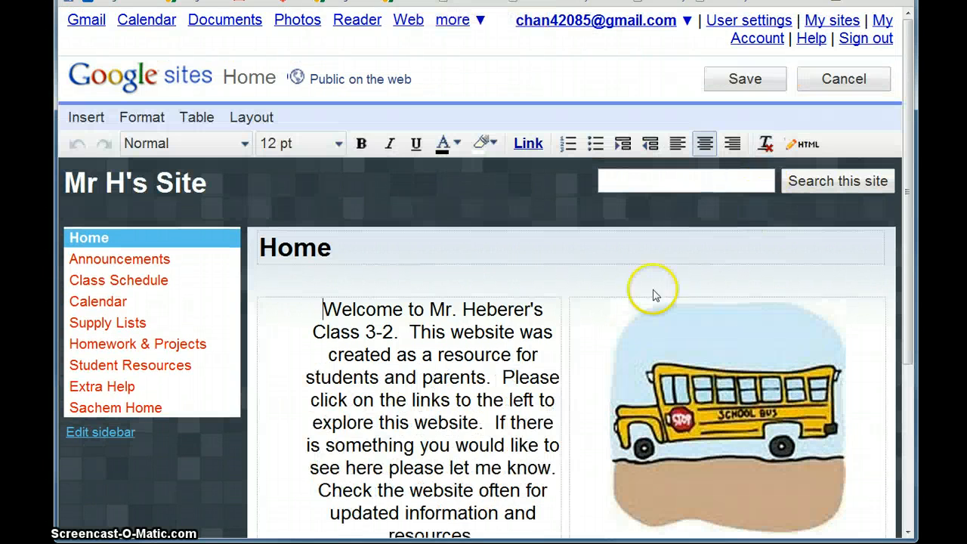
- Review the welcome text and school bus picture in the Home page editor, and save the page
scroll(459, 345, "down", 3)
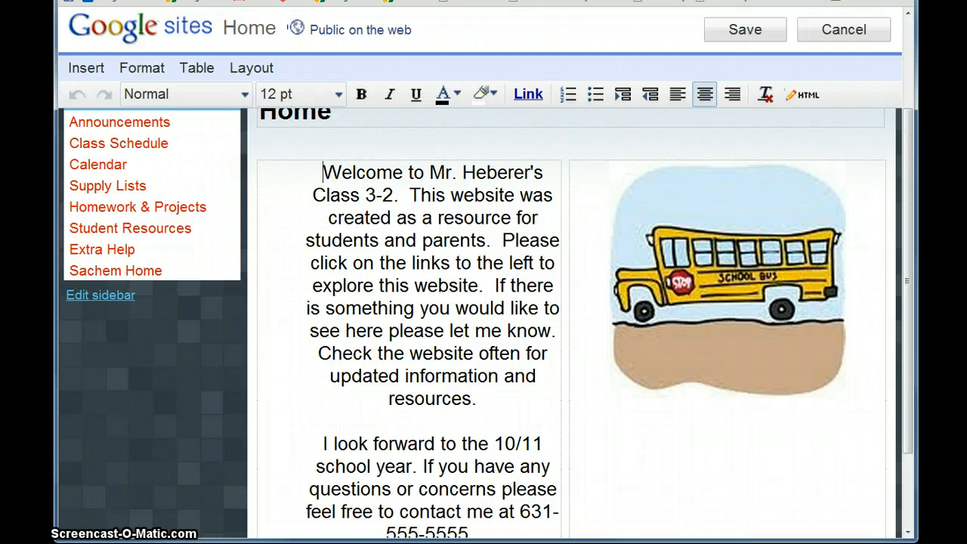
left_click(389, 398)
scroll(422, 452, "up", 1)
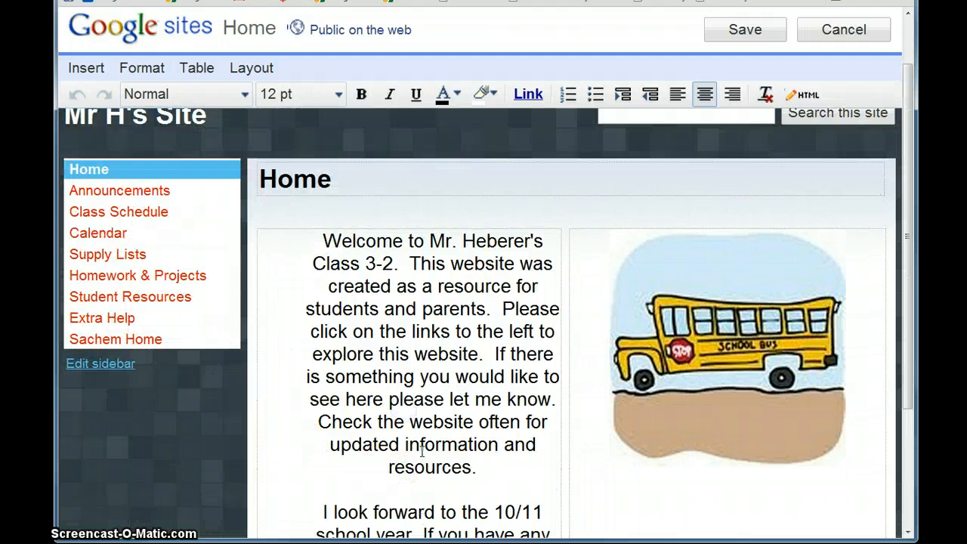
scroll(421, 451, "down", 1)
scroll(422, 451, "down", 1)
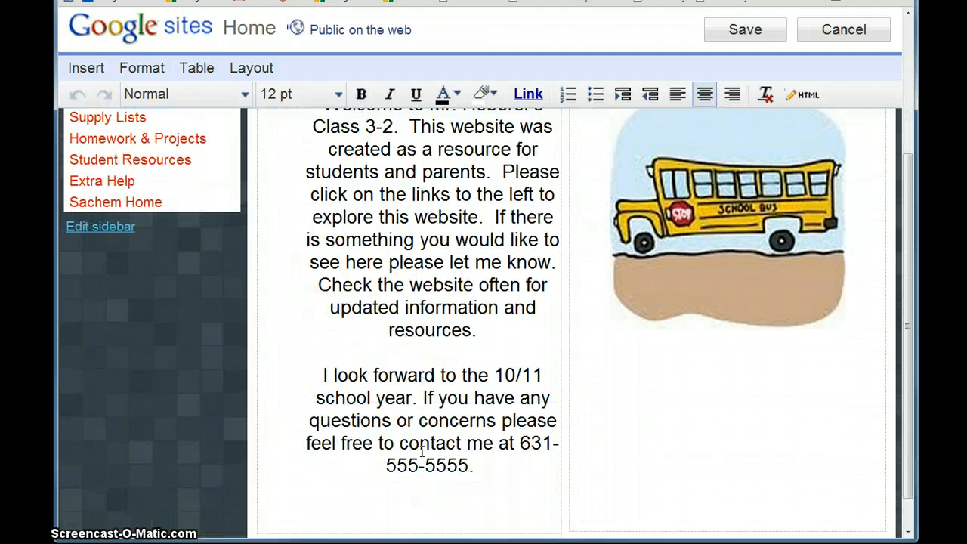
scroll(422, 451, "down", 1)
scroll(423, 451, "up", 4)
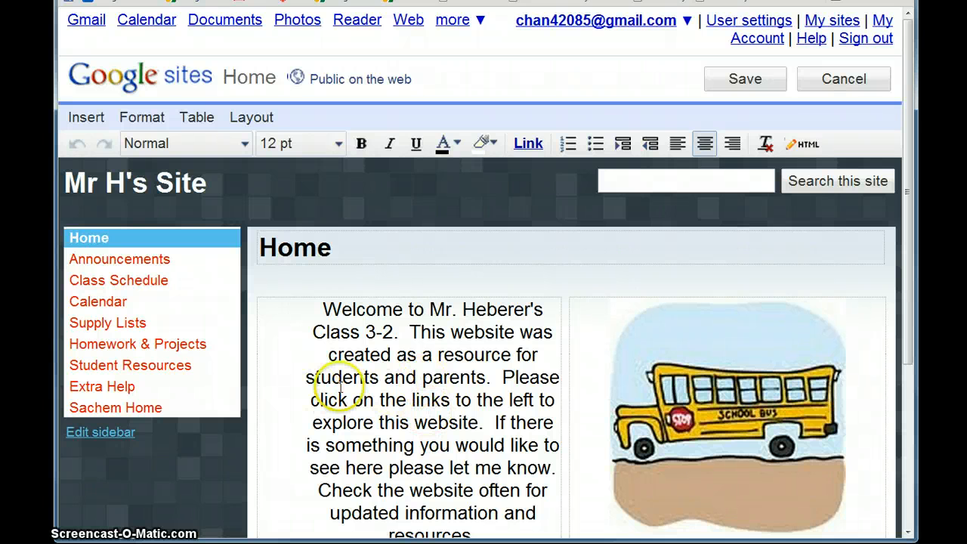
left_click(748, 79)
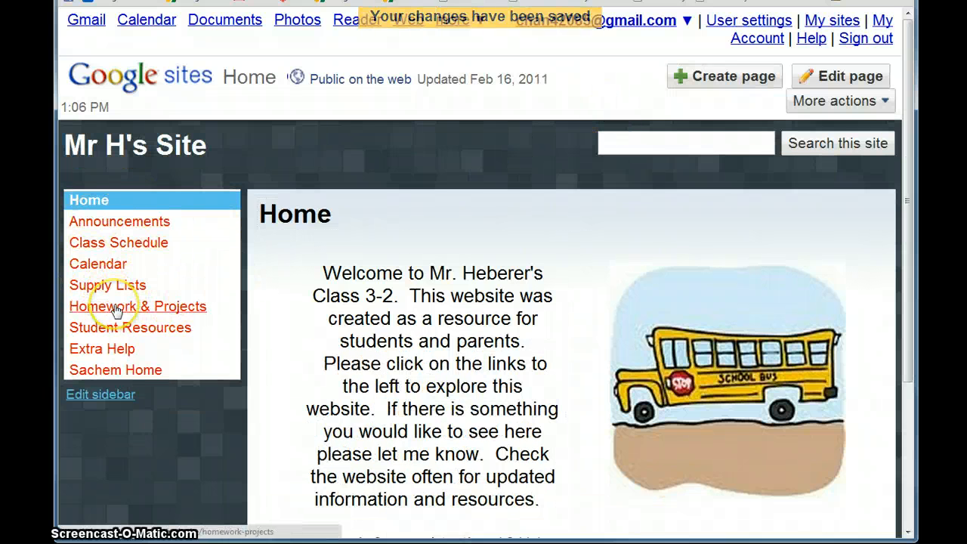
- Open the Homework & Projects page for editing and start adding an image to its empty body
left_click(132, 310)
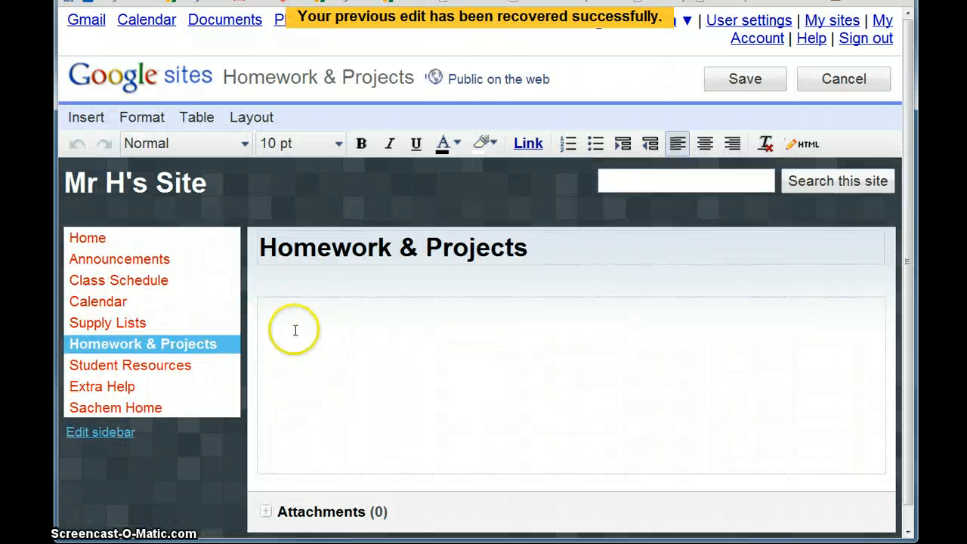
left_click(384, 331)
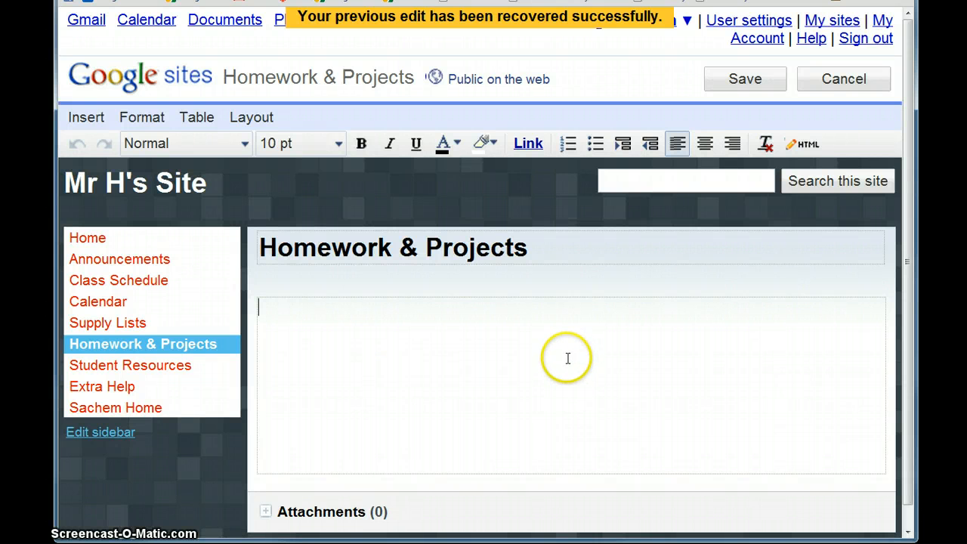
left_click(85, 120)
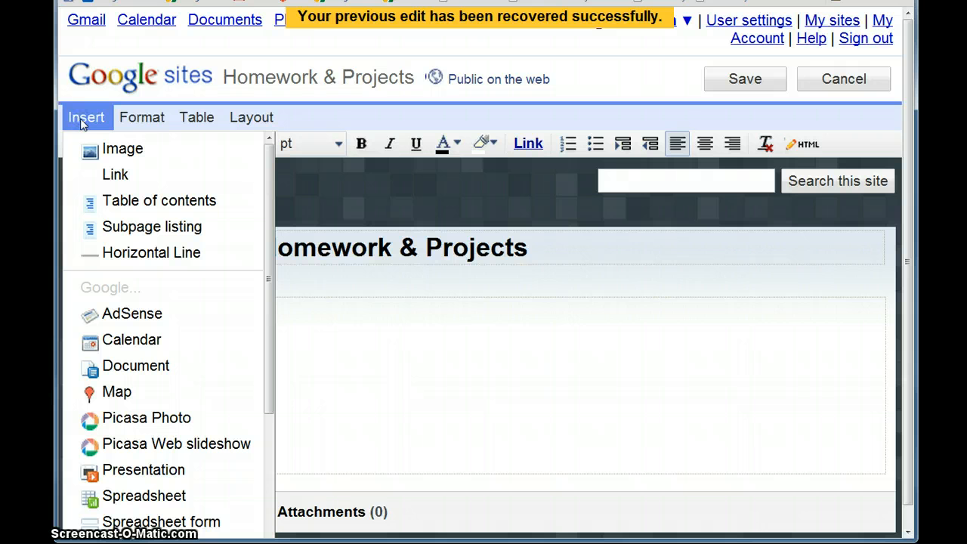
left_click(105, 151)
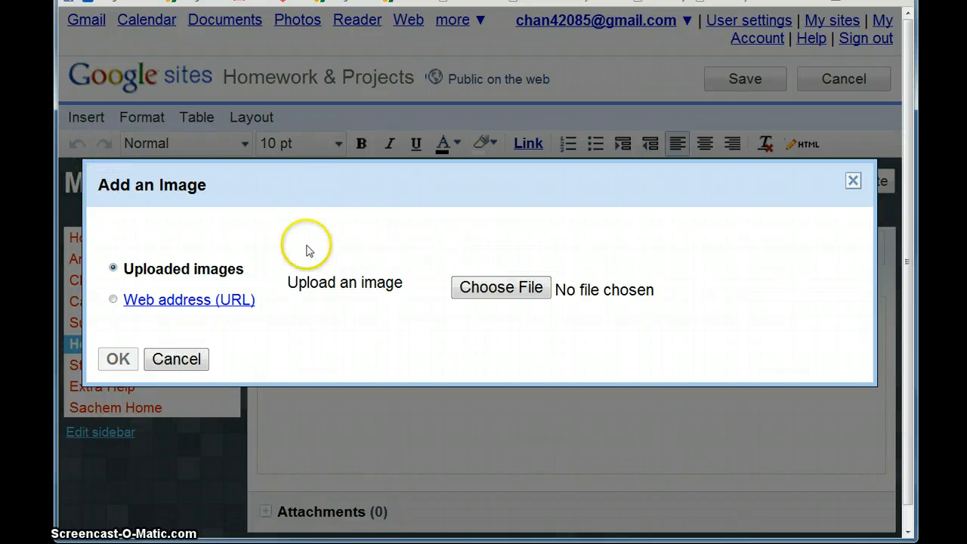
left_click(529, 288)
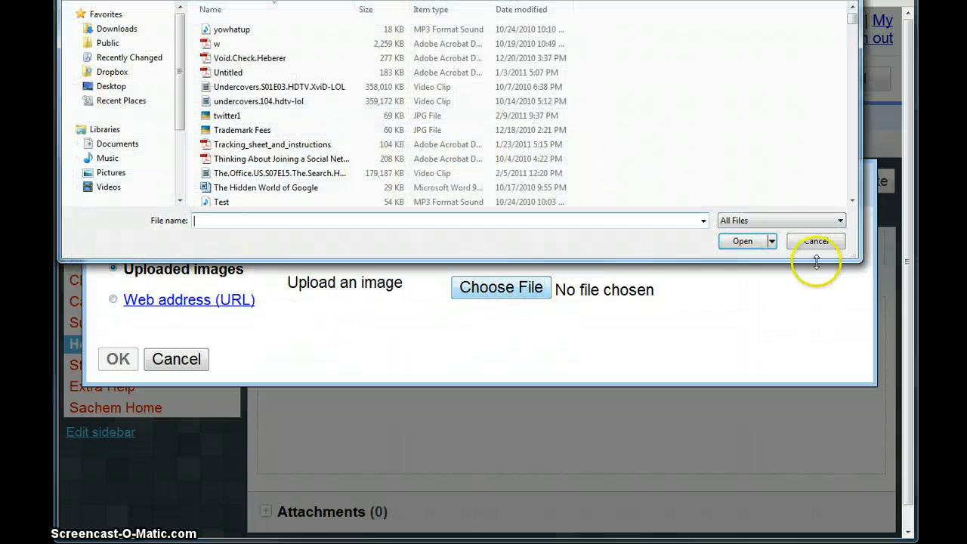
left_click(825, 240)
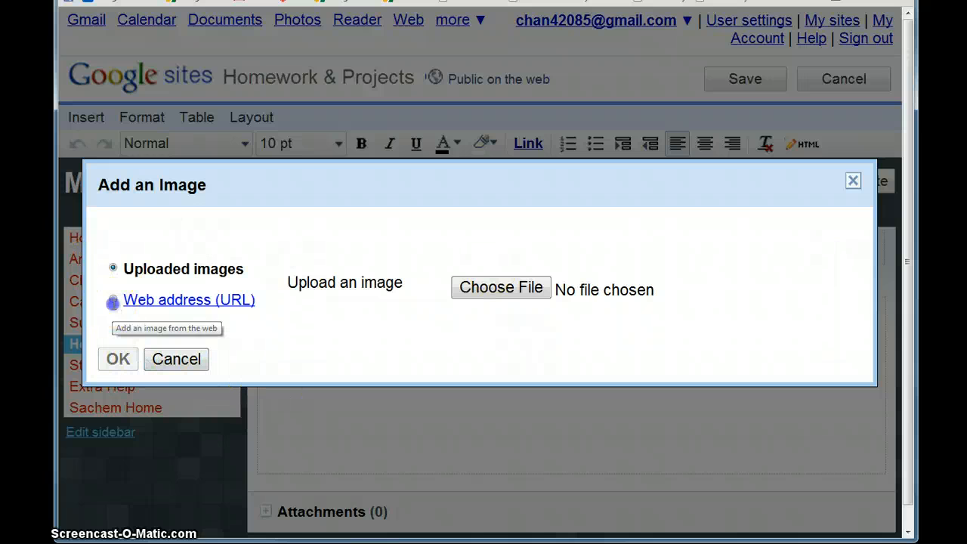
left_click(113, 300)
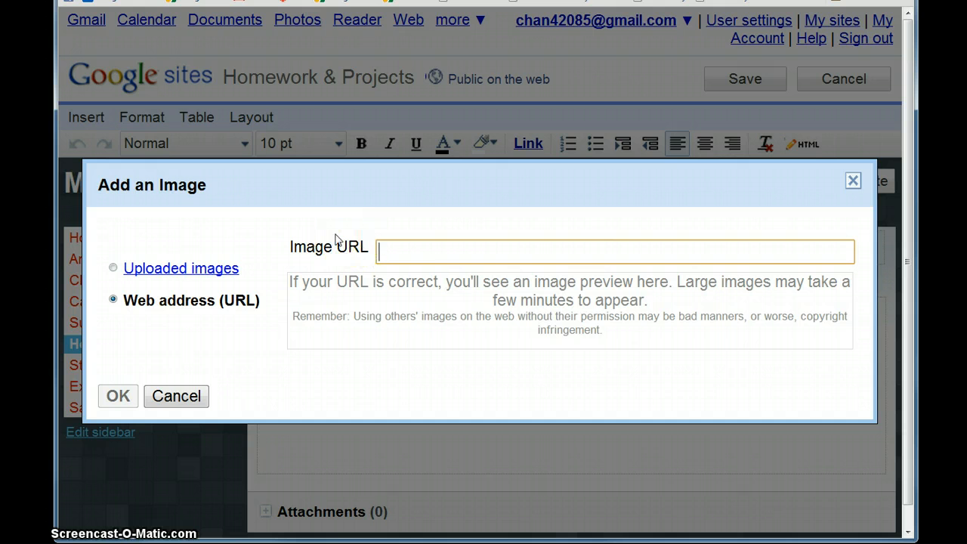
left_click(136, 268)
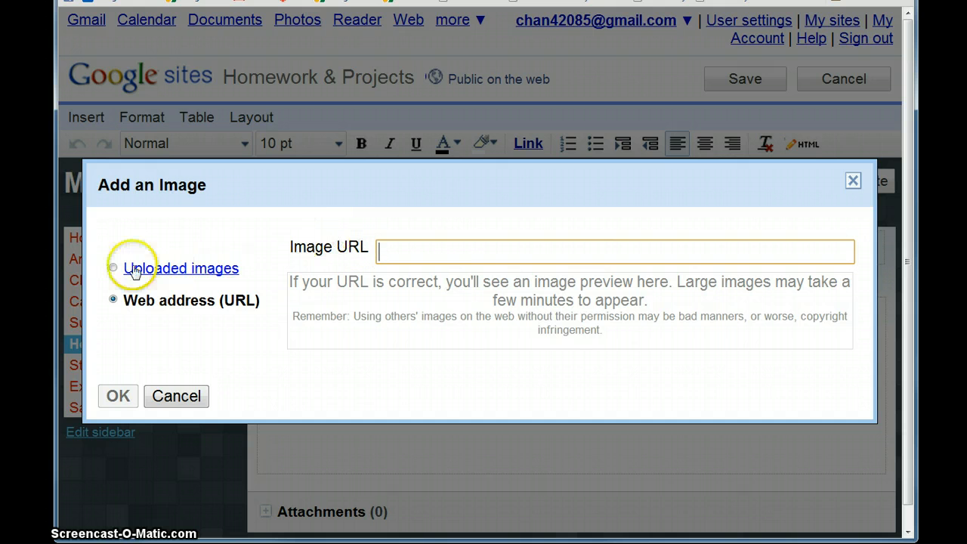
- Upload lost.png, dismiss the Apple Software Update window, and insert the image into the Homework & Projects page
left_click(508, 290)
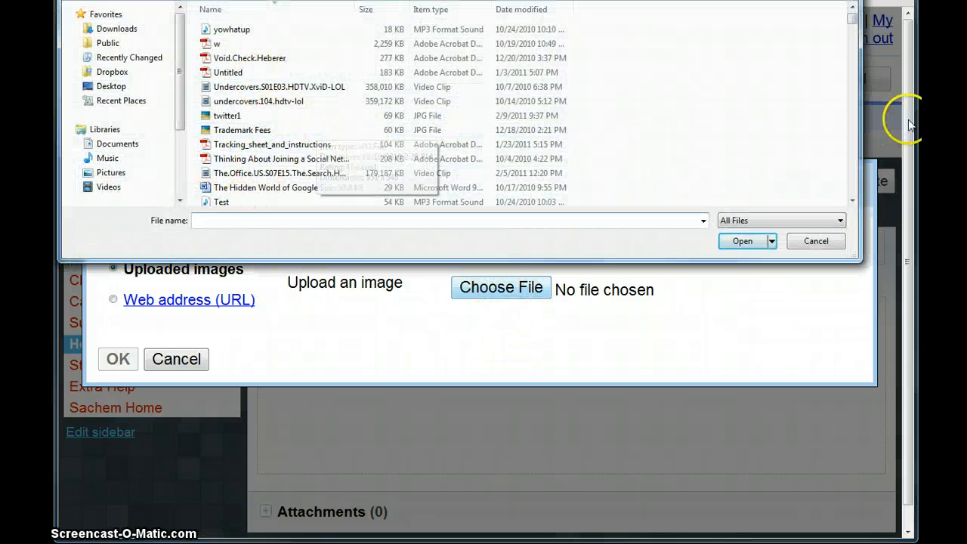
left_click_drag(852, 18, 853, 43)
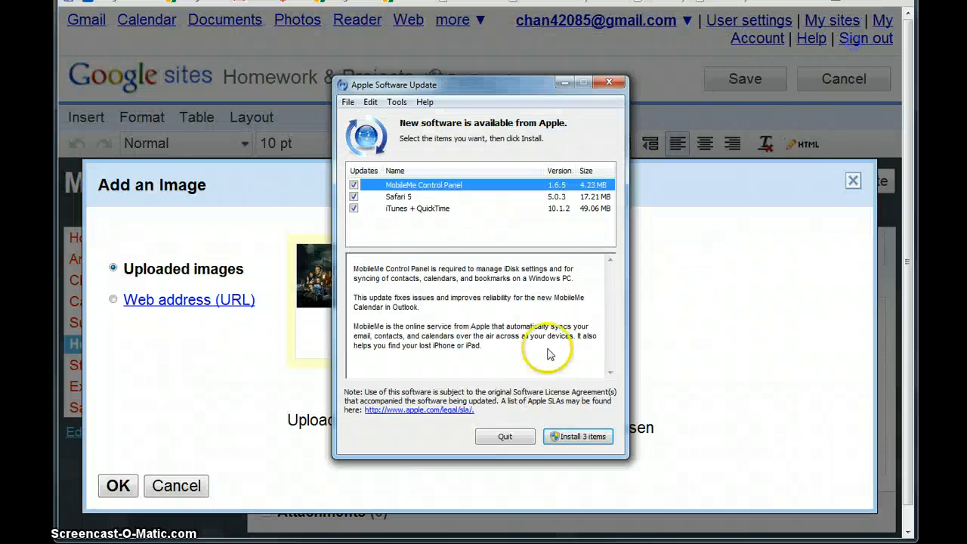
left_click(608, 98)
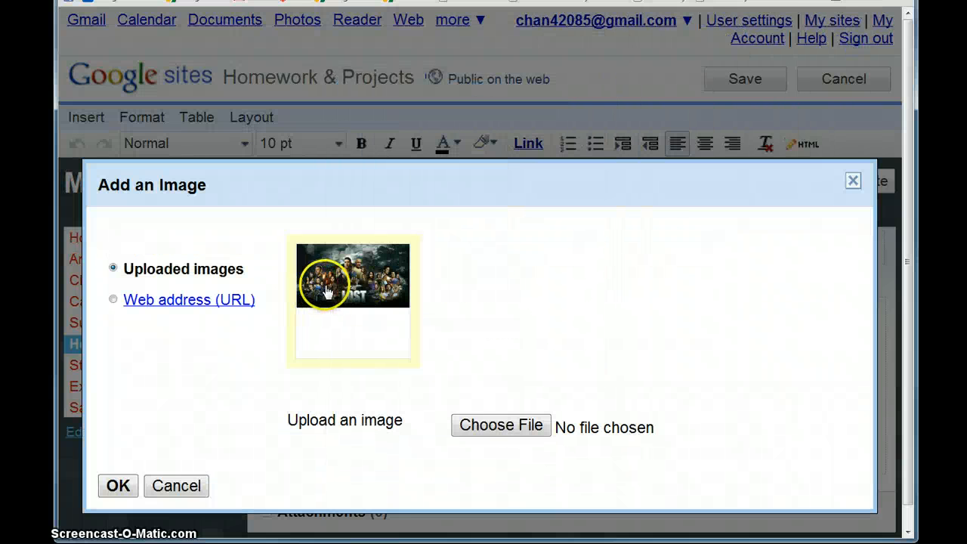
left_click(119, 485)
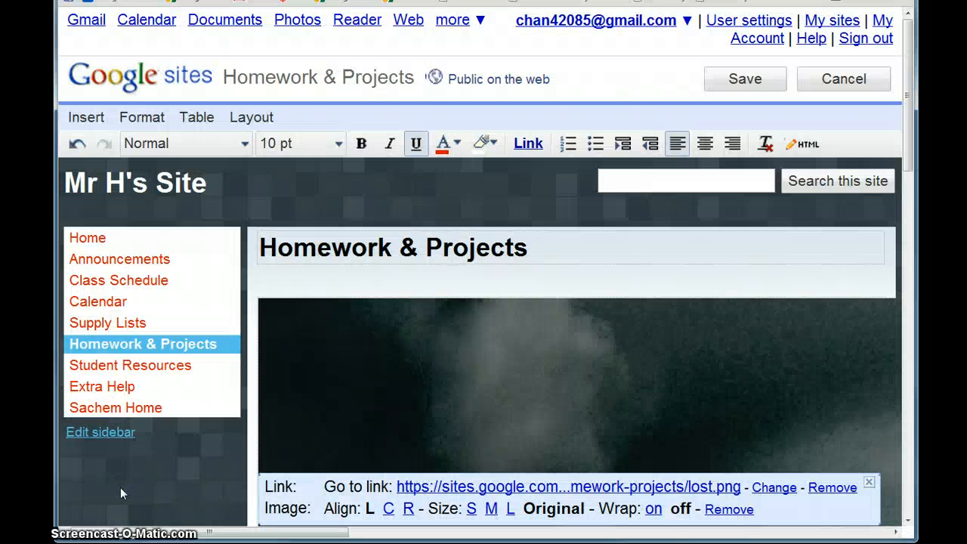
- Set the inserted Lost image to medium size
scroll(542, 384, "down", 1)
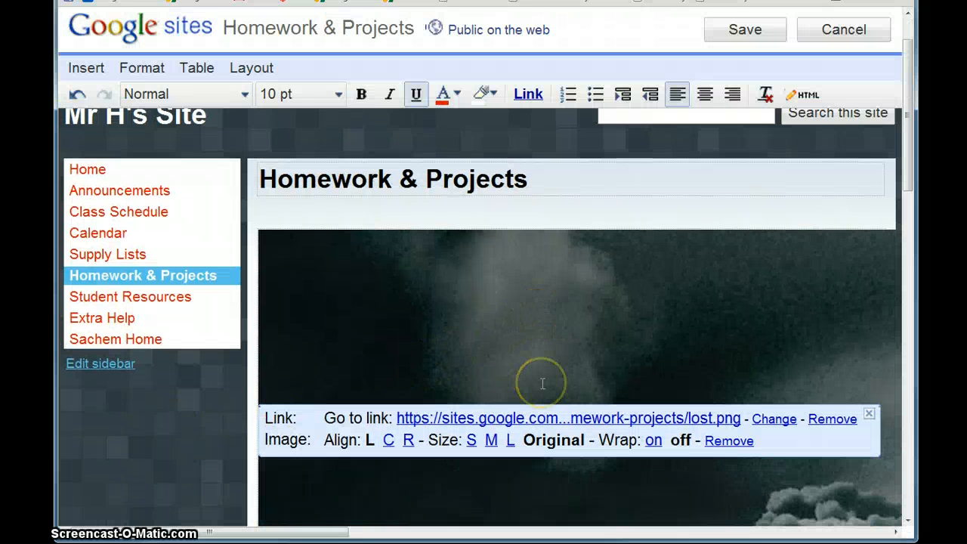
scroll(543, 384, "down", 6)
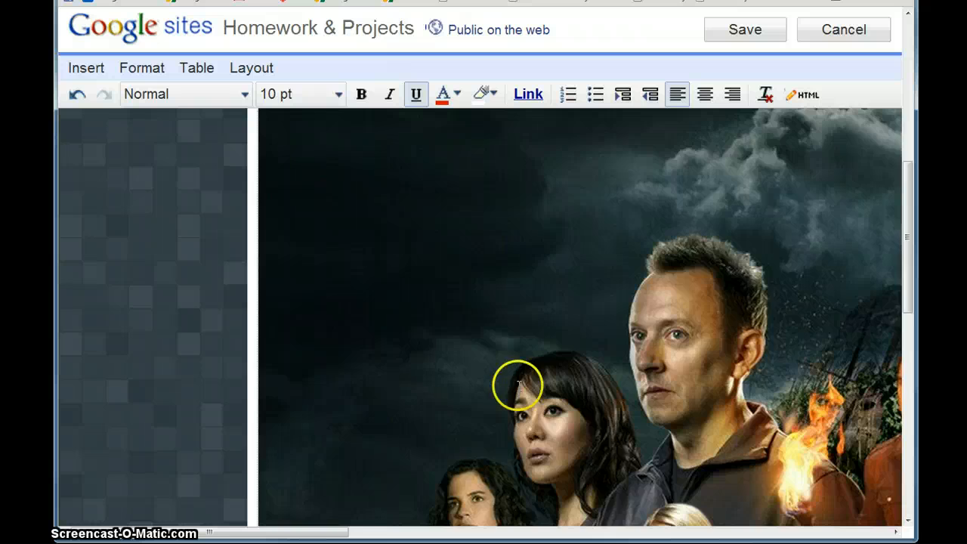
scroll(518, 384, "up", 5)
scroll(529, 378, "up", 2)
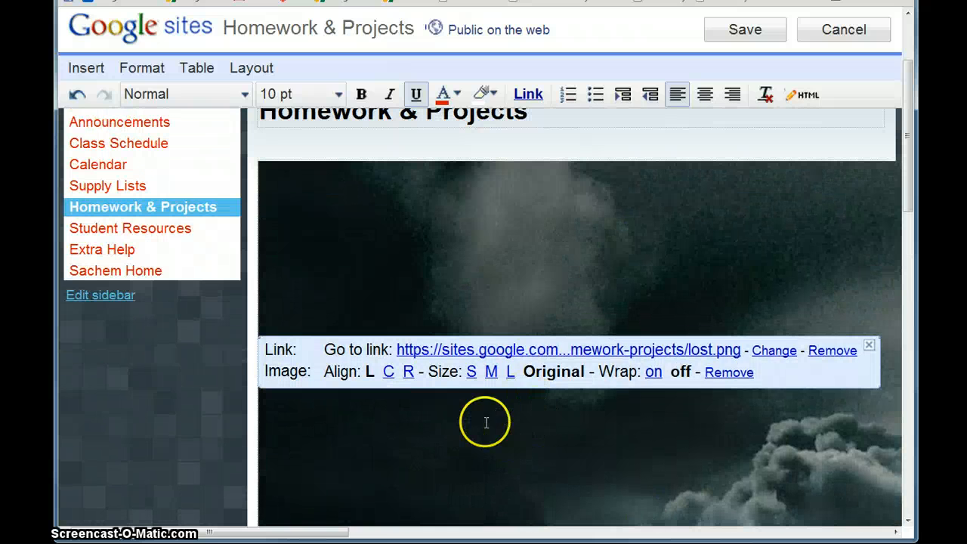
left_click(489, 372)
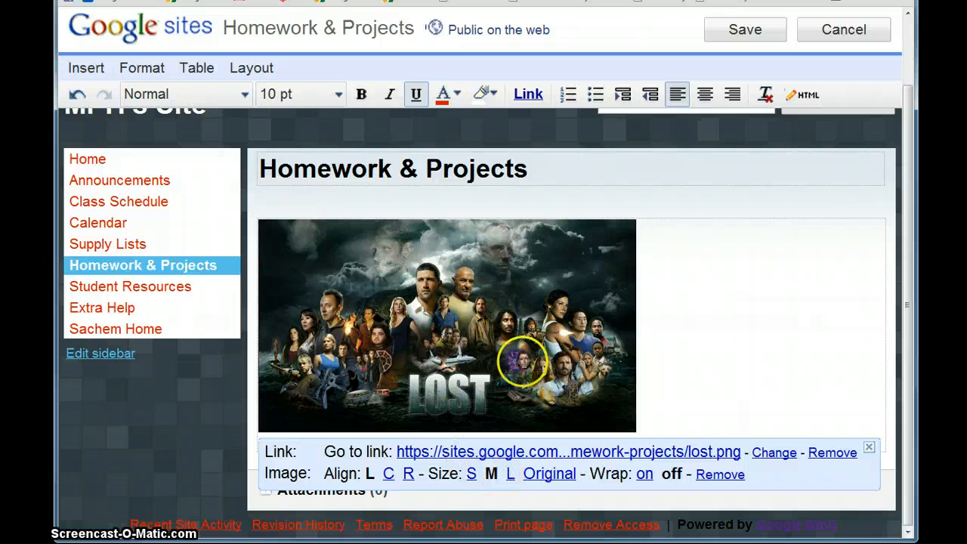
- Try the small, large and original sizes on the Lost image, and return it to medium
left_click(717, 373)
left_click(510, 341)
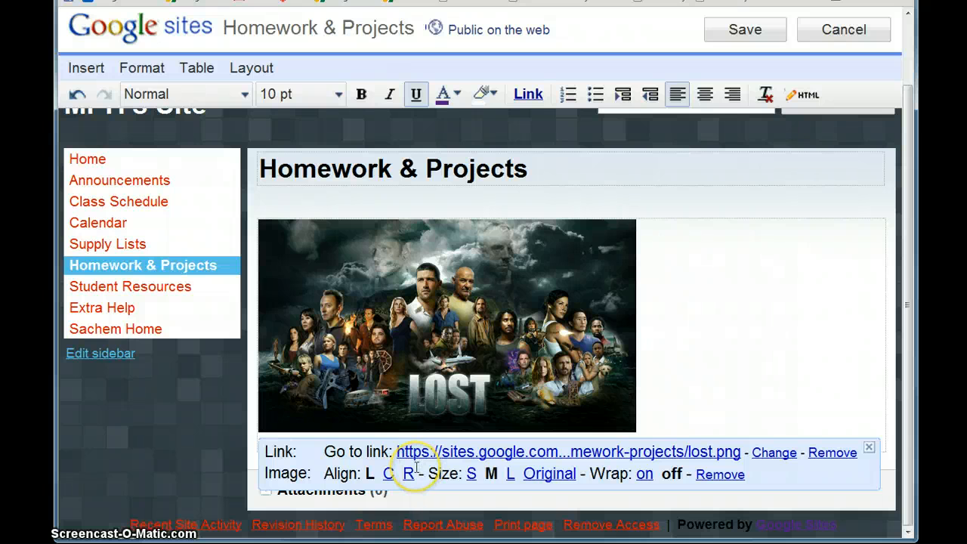
left_click(472, 474)
left_click(489, 449)
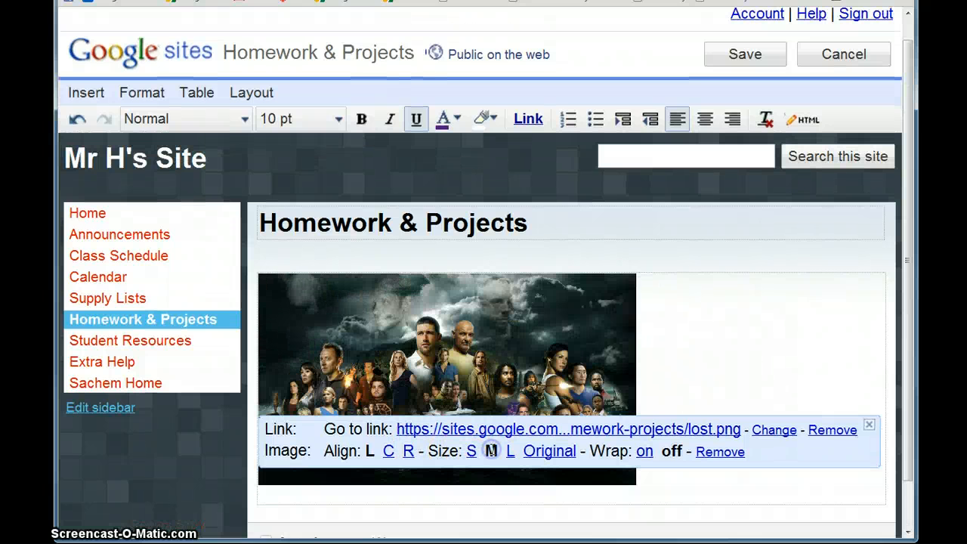
left_click(510, 453)
left_click(549, 507)
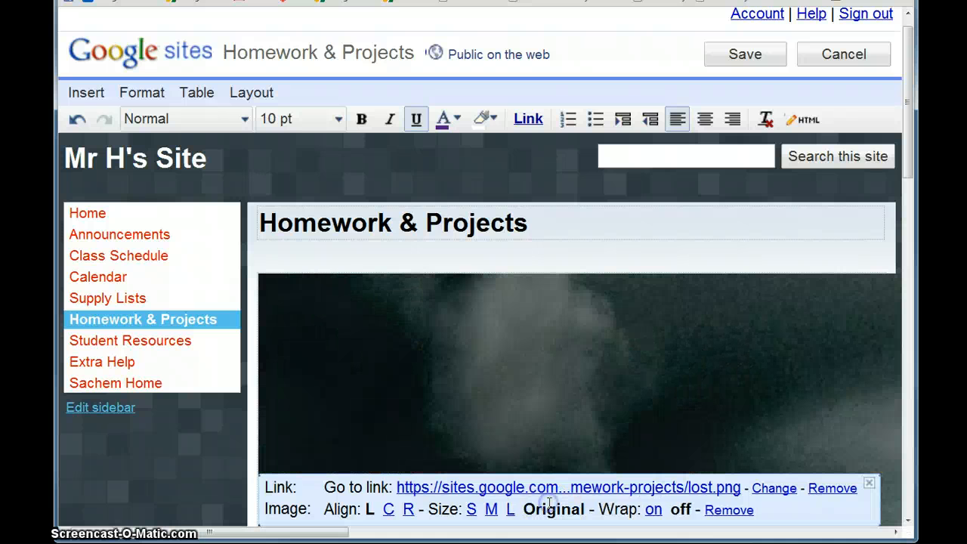
left_click(489, 511)
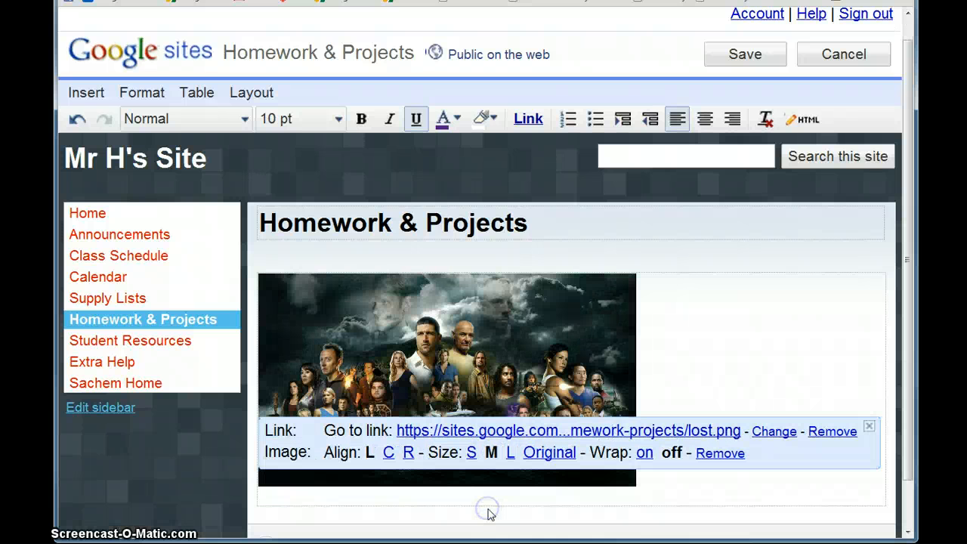
- Align the Lost image to the center and turn its text wrap on
left_click(388, 453)
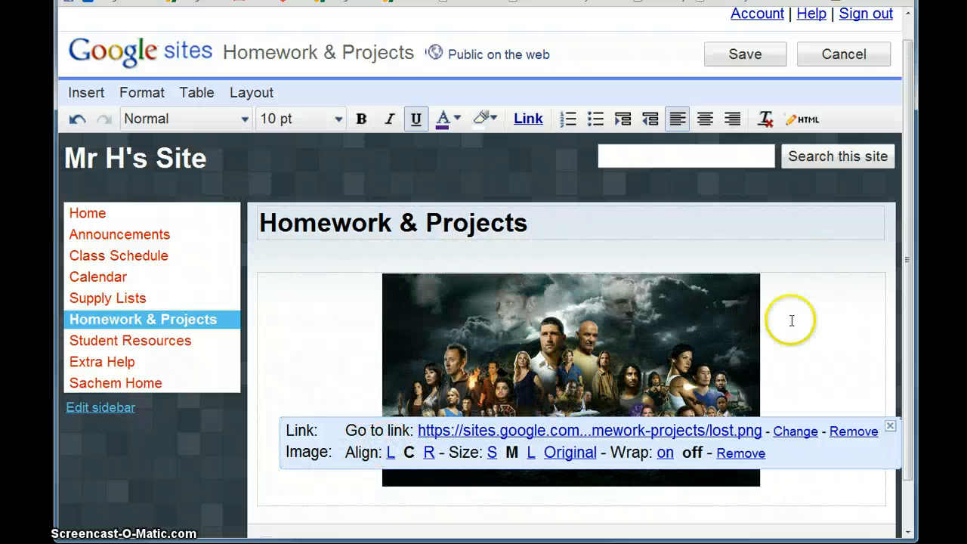
left_click(814, 342)
left_click(629, 411)
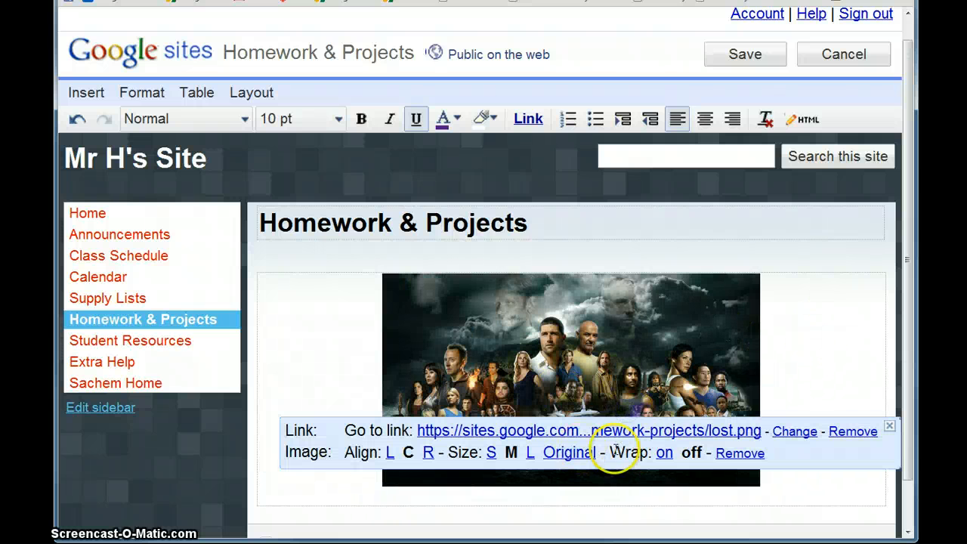
left_click(664, 454)
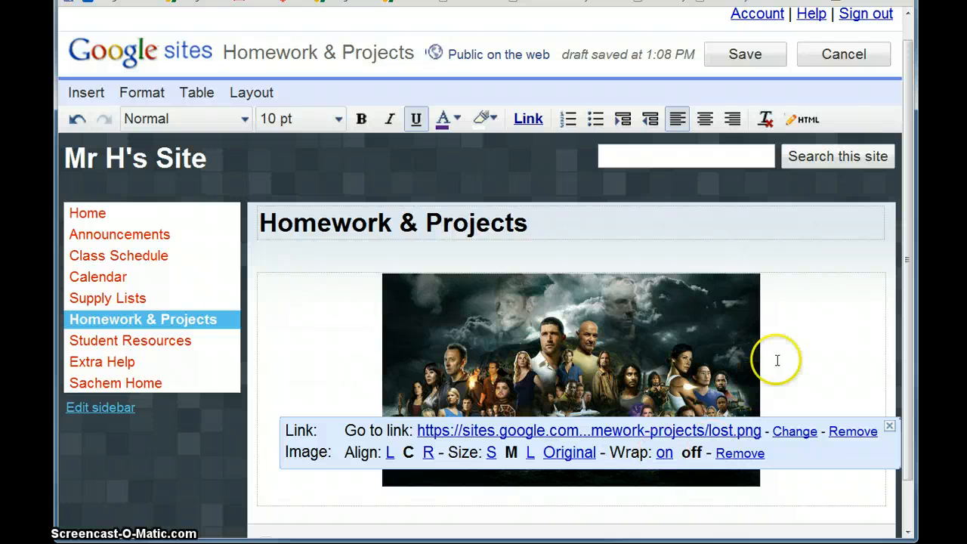
- Enter sample text starting with "Type sdfwsfas" next to the wrapped image, and delete that text again
left_click(710, 497)
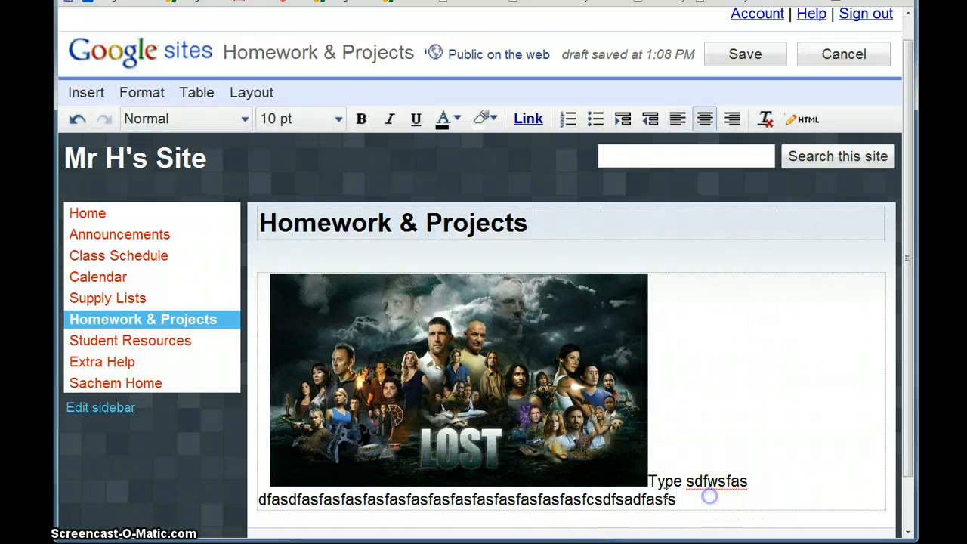
left_click_drag(671, 498, 452, 452)
left_click(745, 493)
left_click_drag(695, 501, 649, 480)
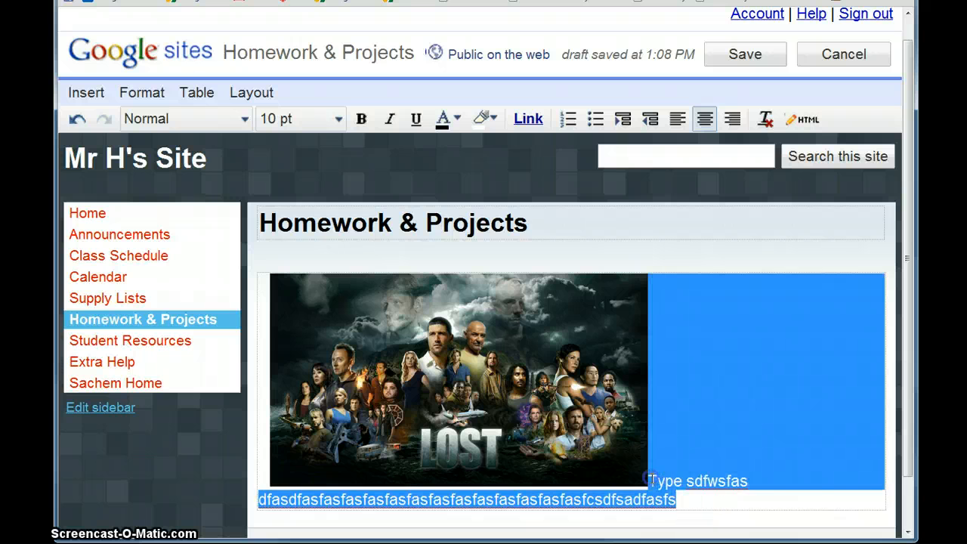
key("BackSpace")
- Delete the Lost image from the body of the Homework & Projects page
left_click(388, 391)
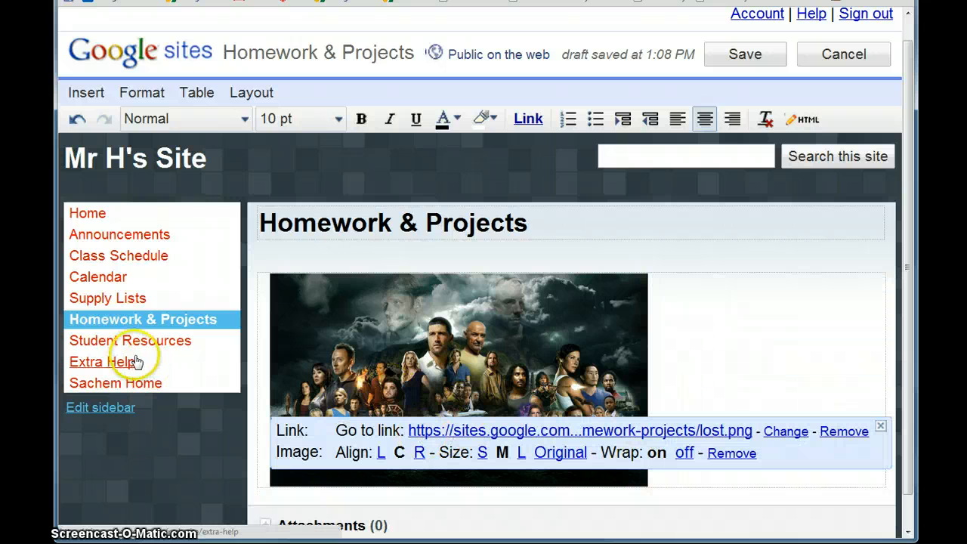
left_click(579, 338)
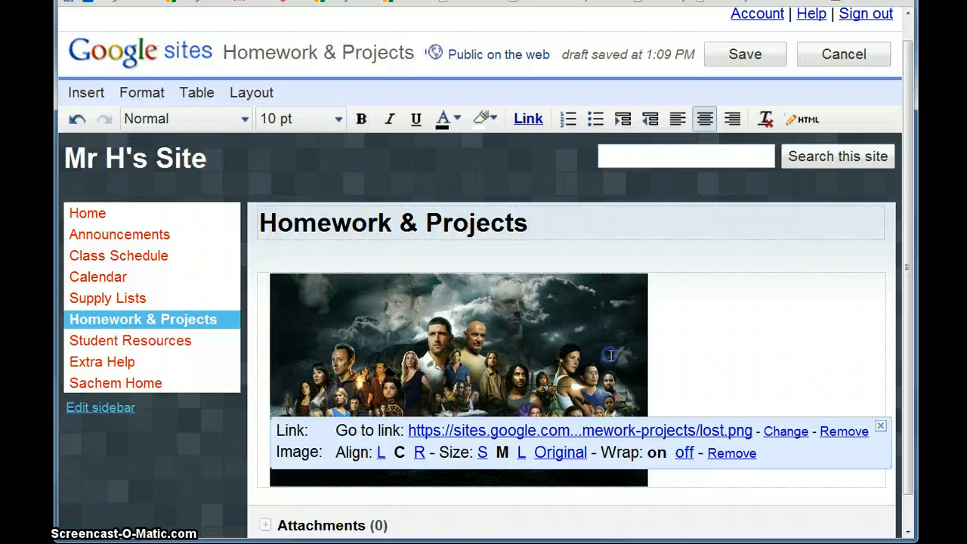
left_click_drag(612, 356, 691, 367)
key("Delete")
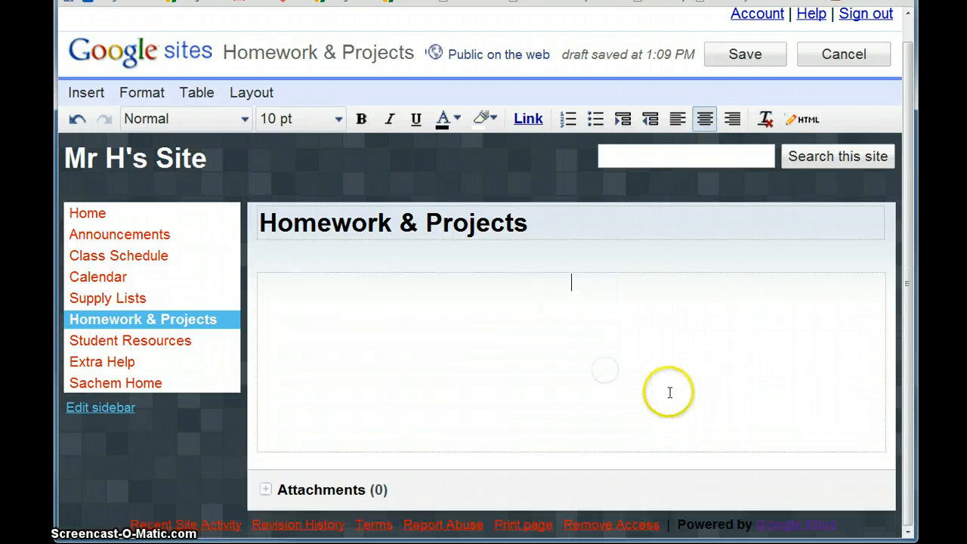
- Enter the sample text "Type" in the empty body of the Homework & Projects page
left_click(89, 97)
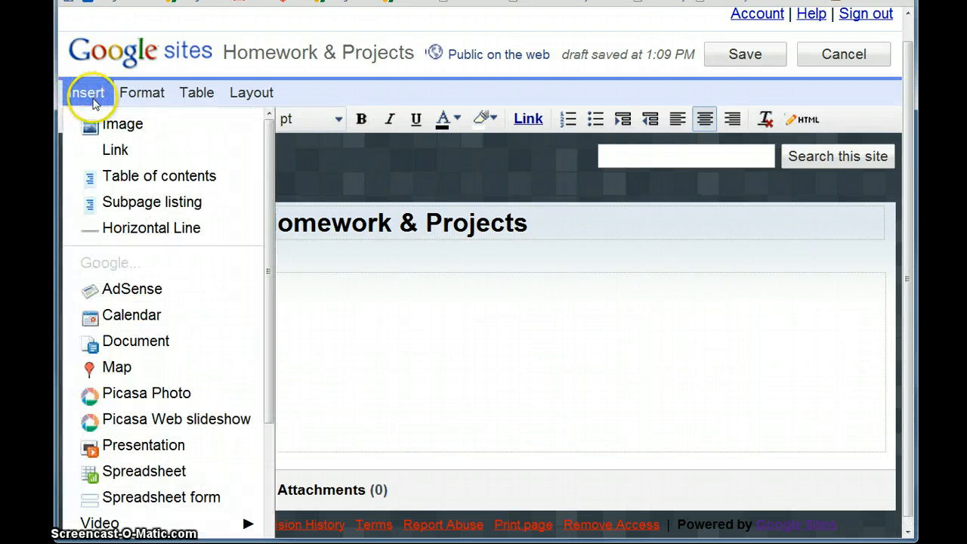
left_click(486, 371)
left_click(338, 308)
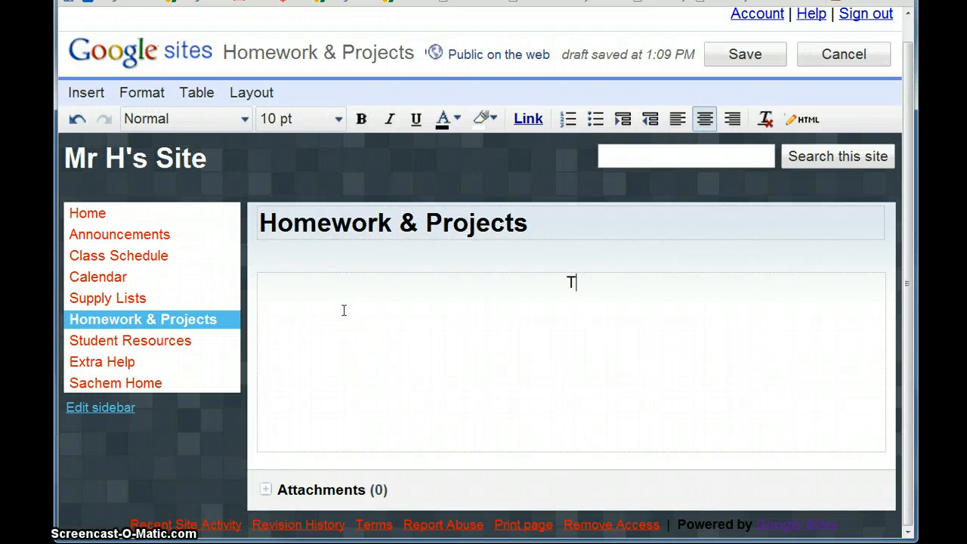
type("Type")
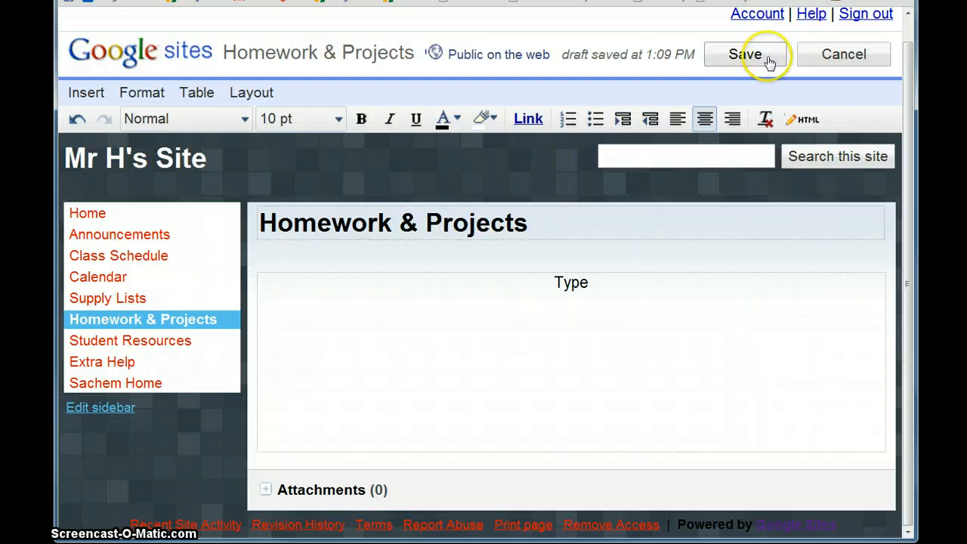
- Examine the existing page, web address and Apps Script link options for the word "Type" without creating a link
left_click_drag(620, 287, 433, 266)
left_click(83, 91)
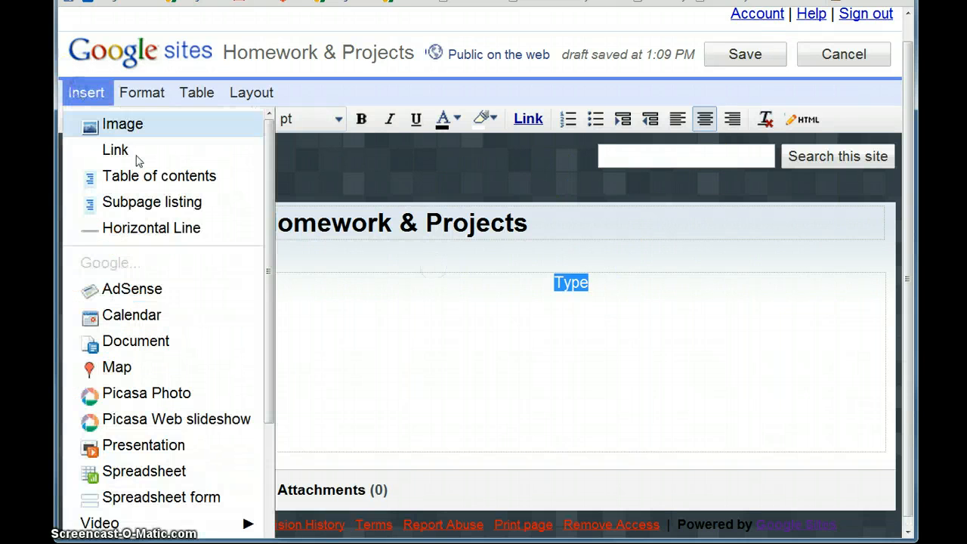
left_click(130, 151)
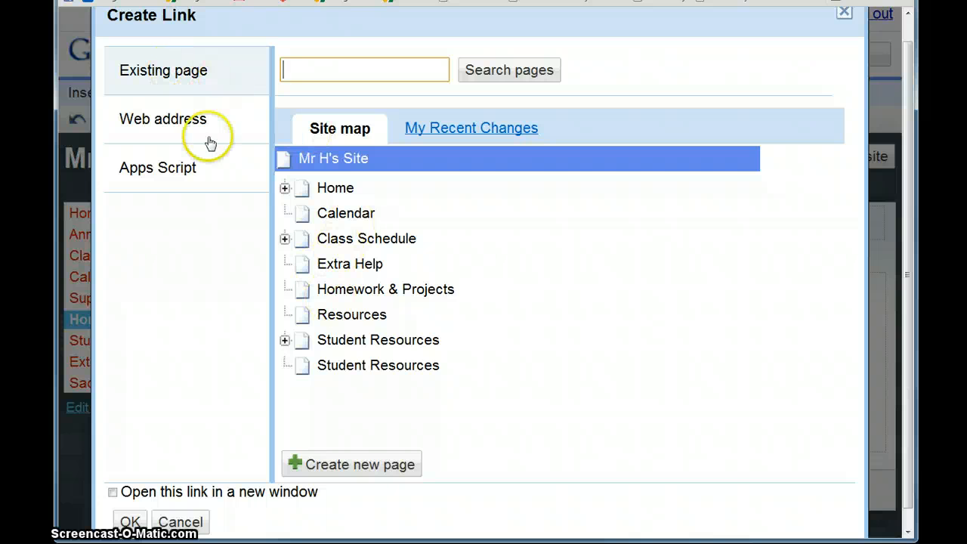
left_click(172, 118)
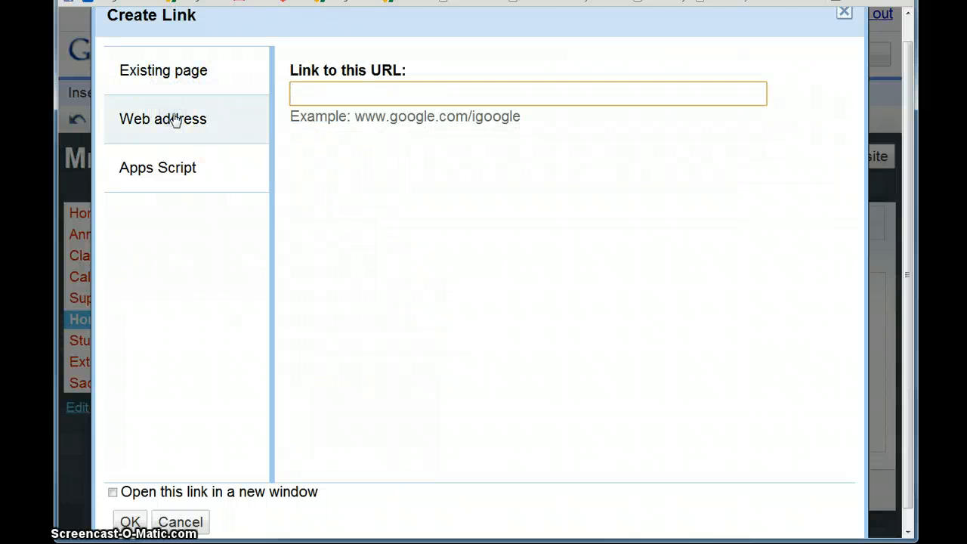
left_click(193, 186)
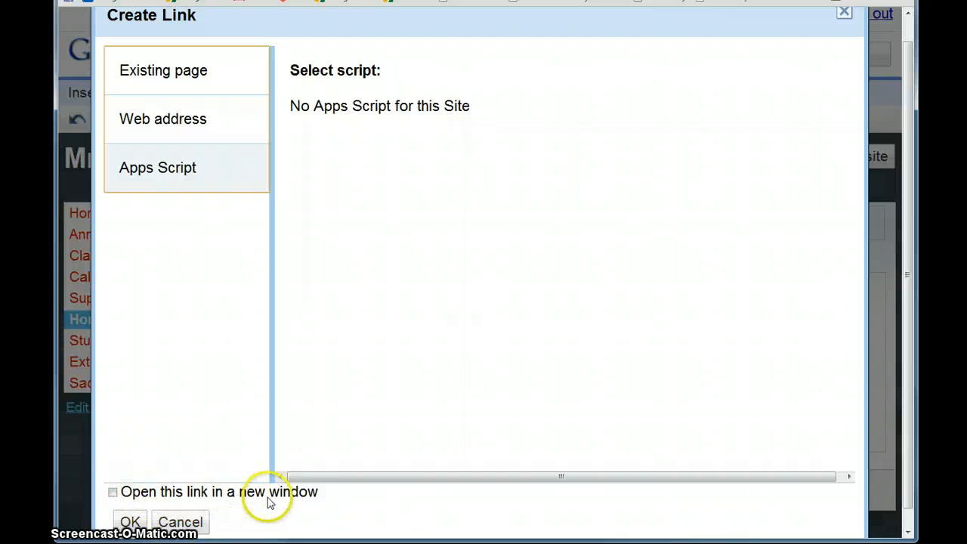
left_click(170, 522)
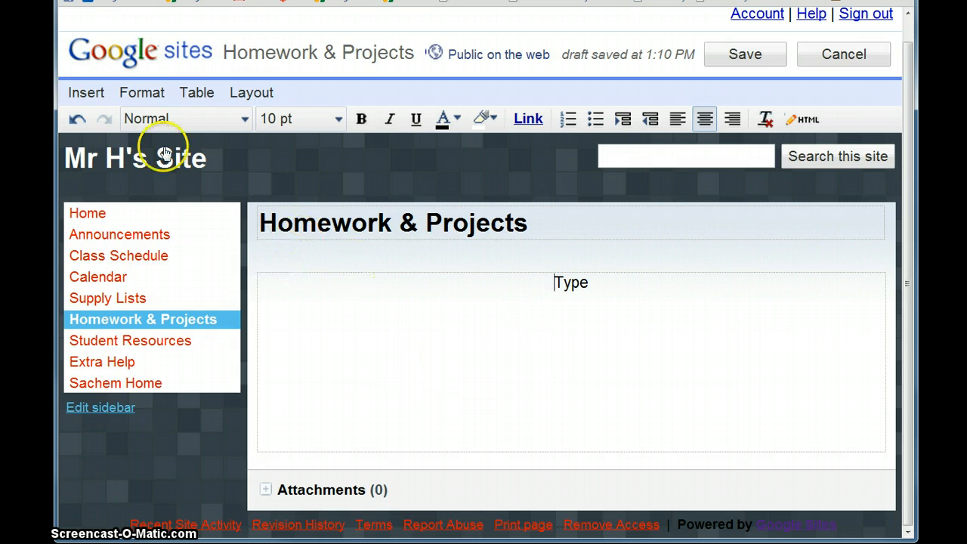
left_click(86, 94)
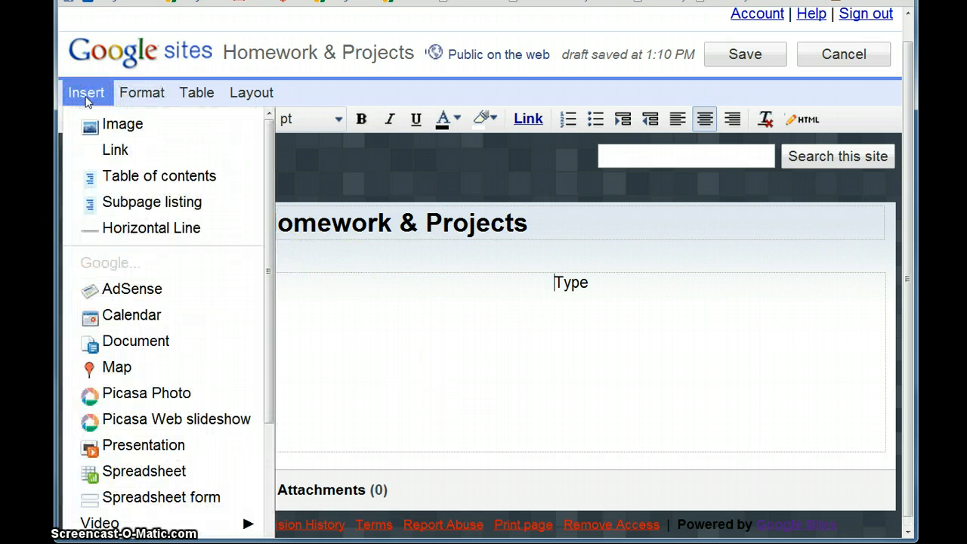
left_click(151, 180)
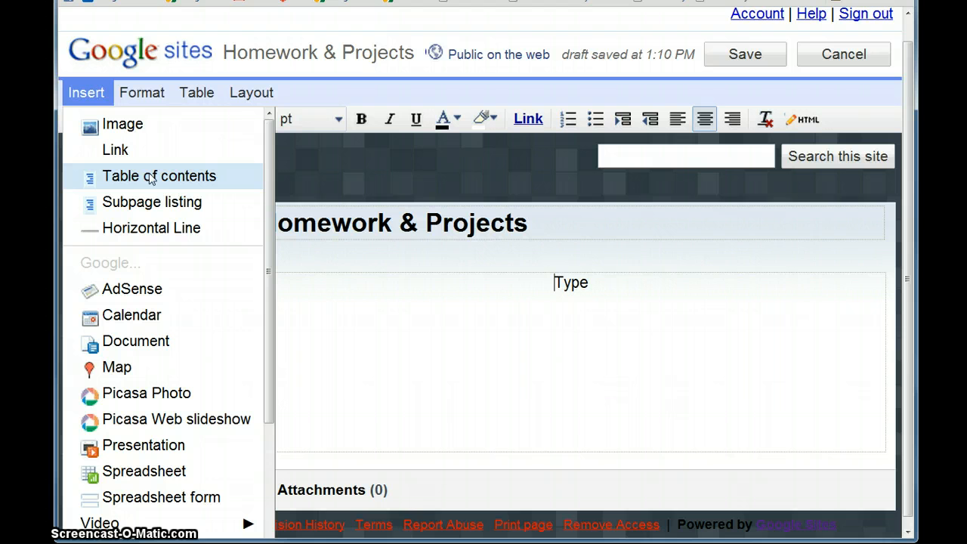
left_click(216, 176)
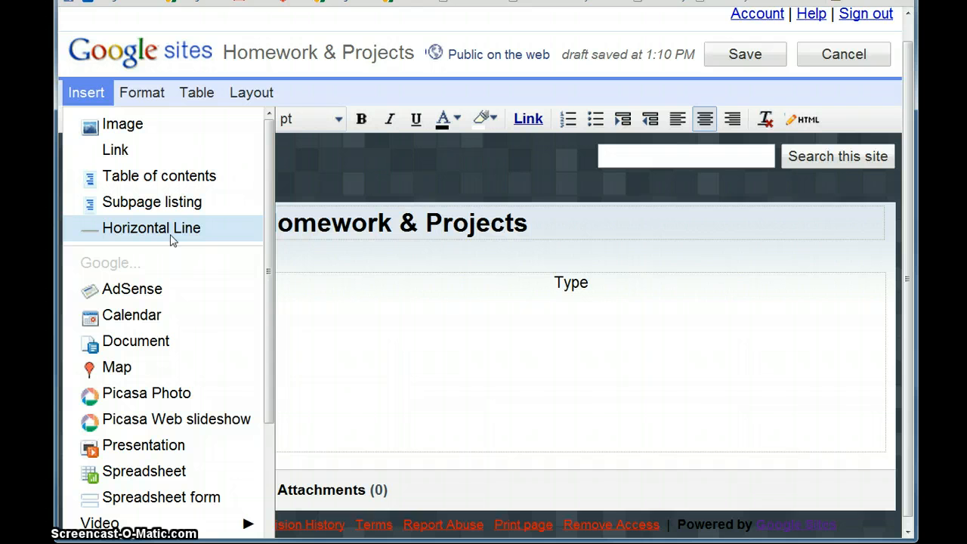
scroll(173, 236, "down", 1)
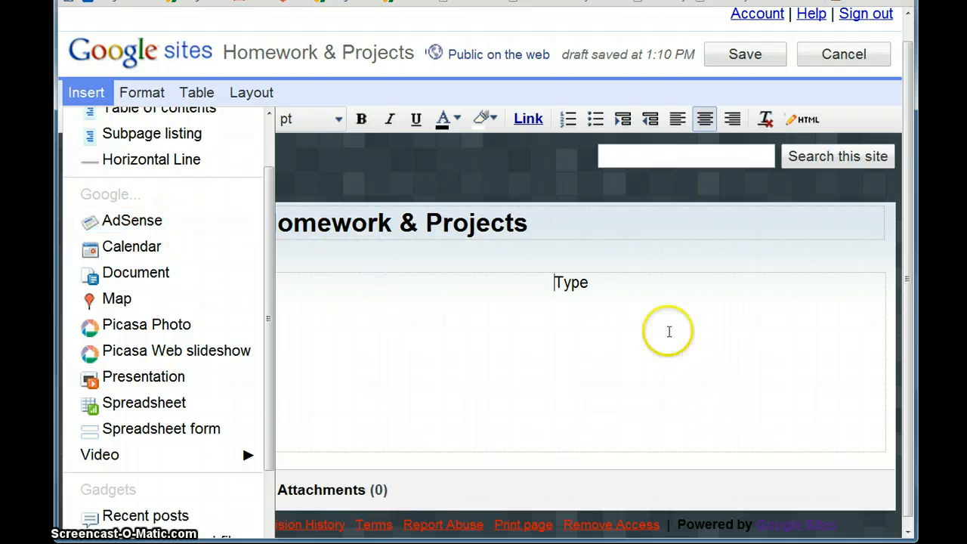
- Replace the sample text in the page body with the SBU Google calendar, using its default display options
left_click(514, 298)
left_click(84, 92)
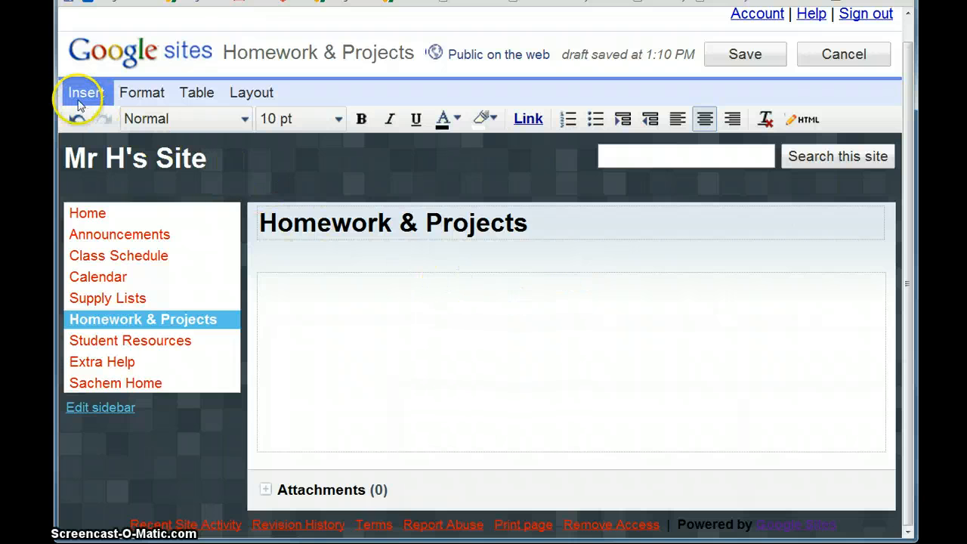
left_click(132, 331)
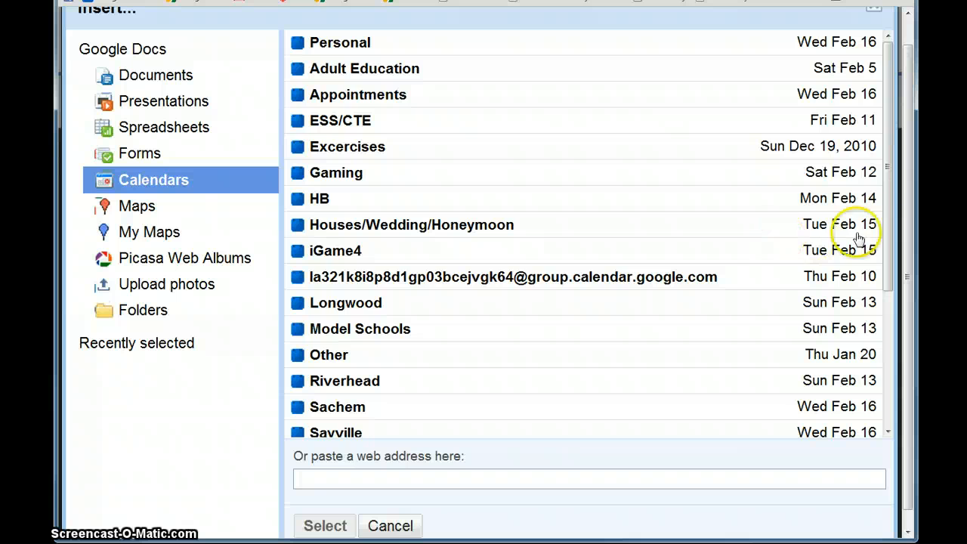
left_click_drag(887, 217, 887, 370)
left_click_drag(892, 306, 890, 335)
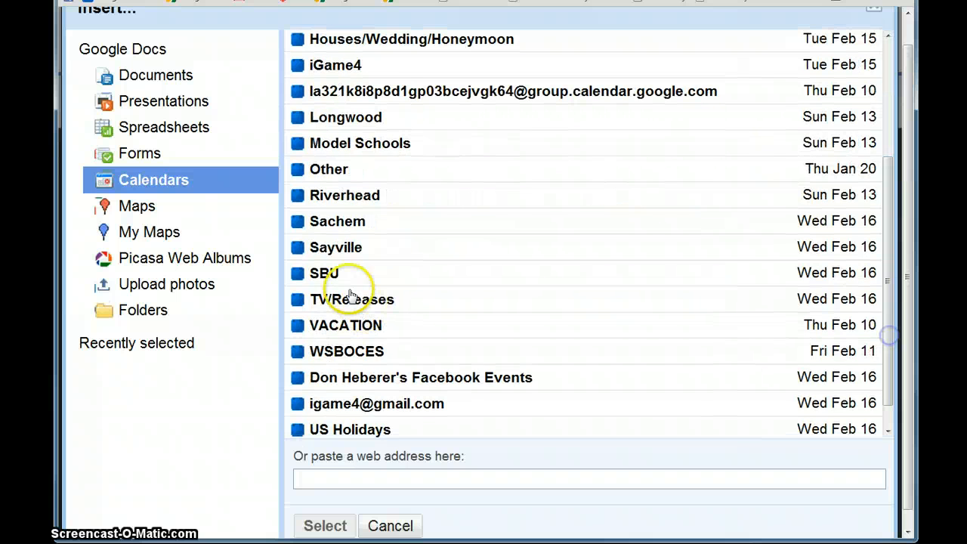
left_click(326, 273)
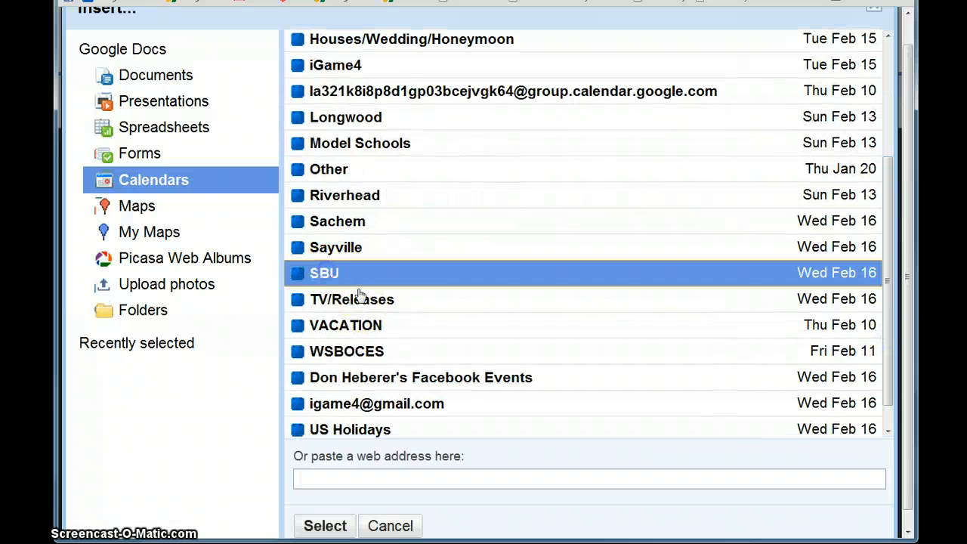
left_click(325, 525)
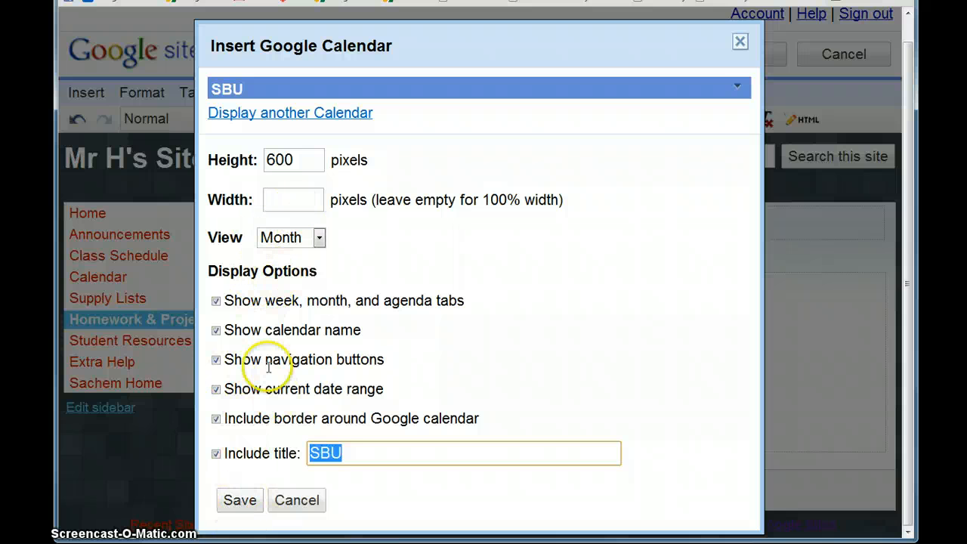
left_click(240, 501)
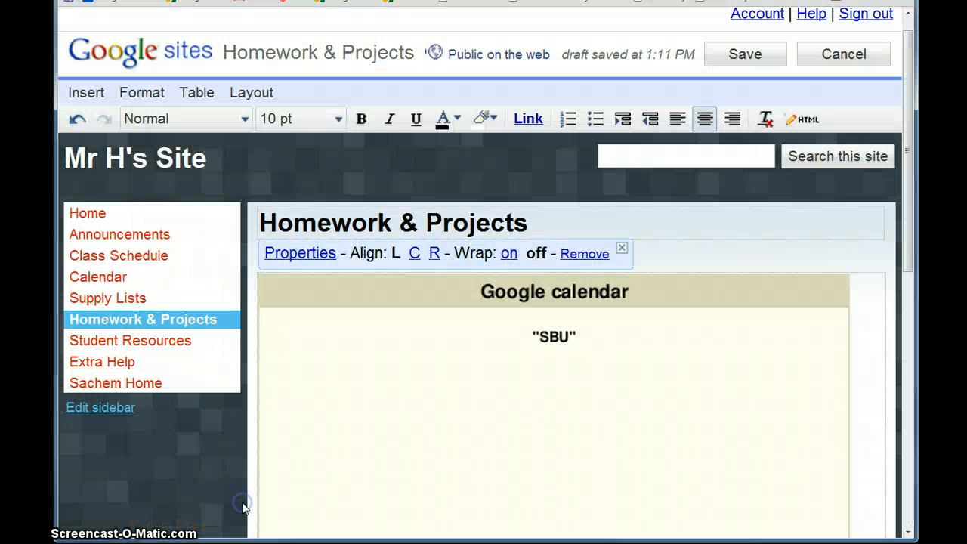
- Save the Homework & Projects page and look over the embedded SBU calendar
left_click(744, 56)
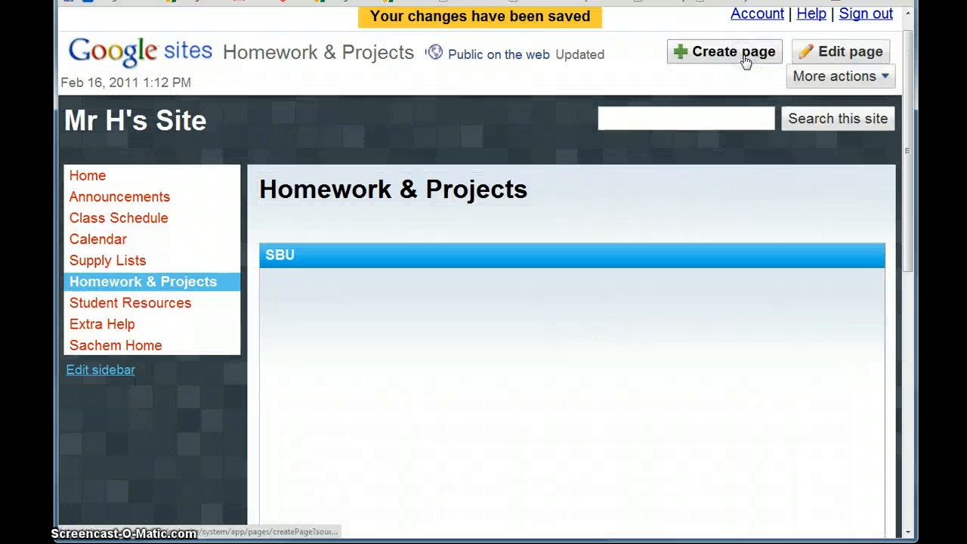
scroll(727, 310, "down", 4)
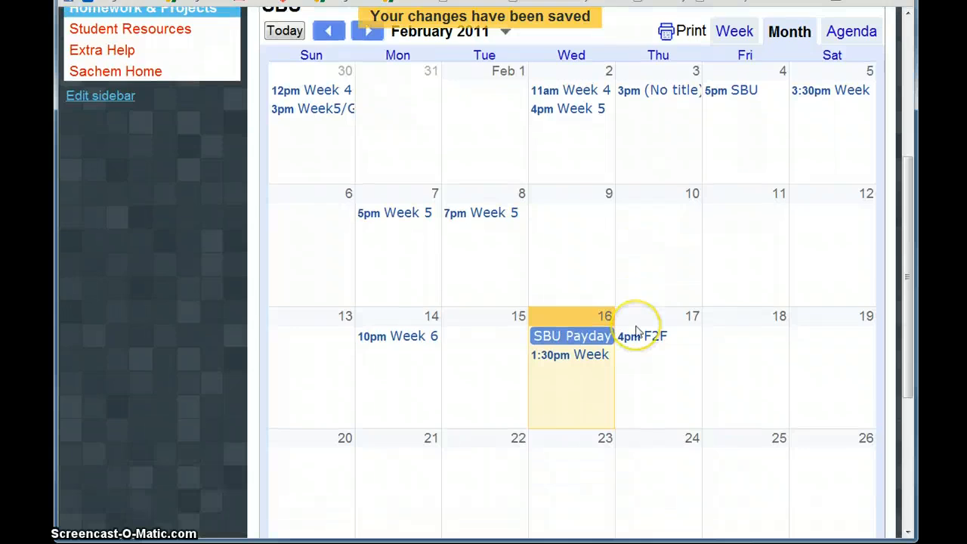
scroll(637, 330, "down", 2)
scroll(637, 330, "up", 5)
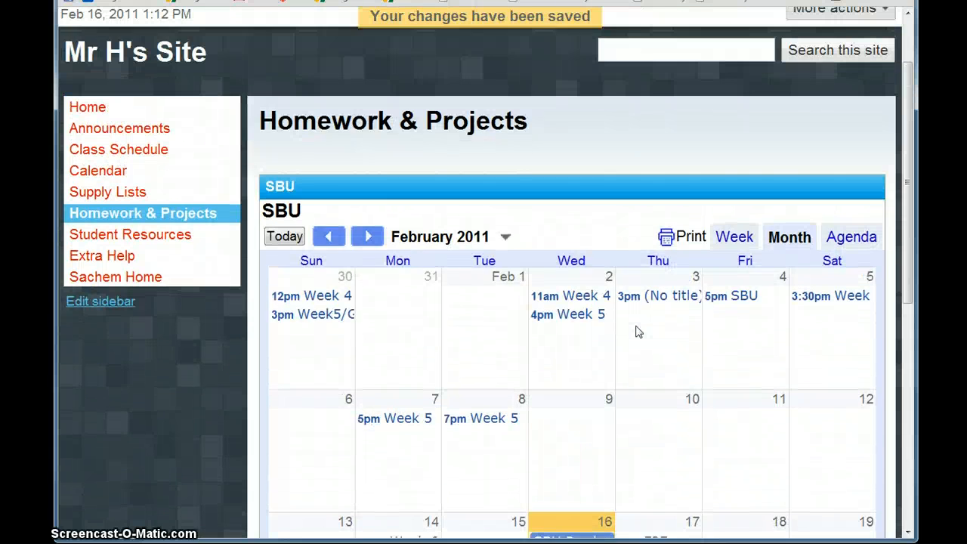
scroll(741, 43, "up", 2)
- Reopen the Homework & Projects page for editing and delete the SBU calendar from its body
left_click(839, 76)
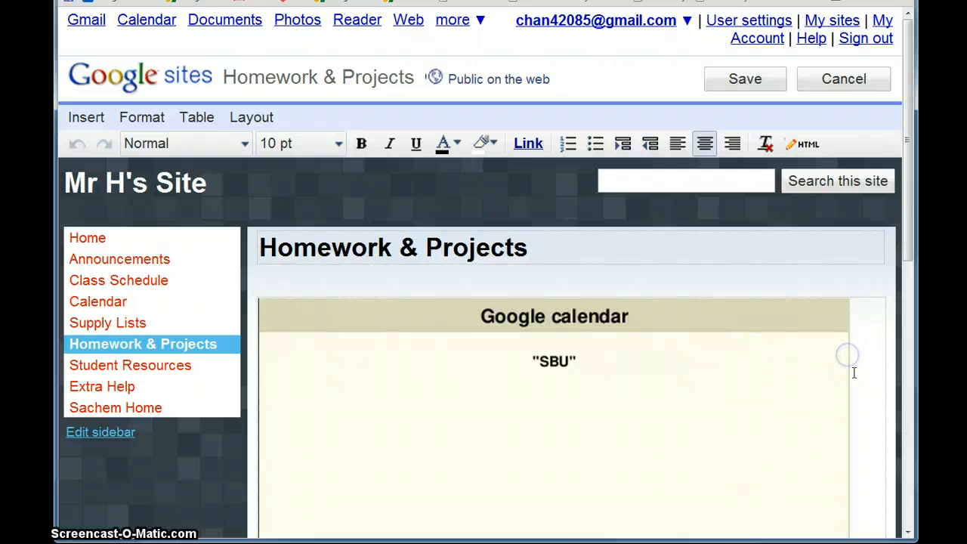
scroll(774, 325, "down", 3)
left_click(774, 326)
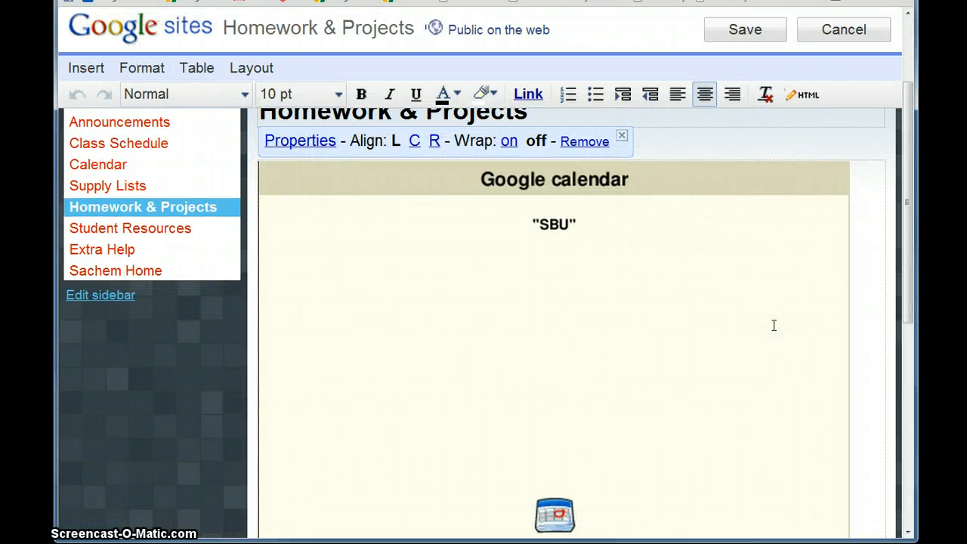
key("Delete")
left_click(588, 266)
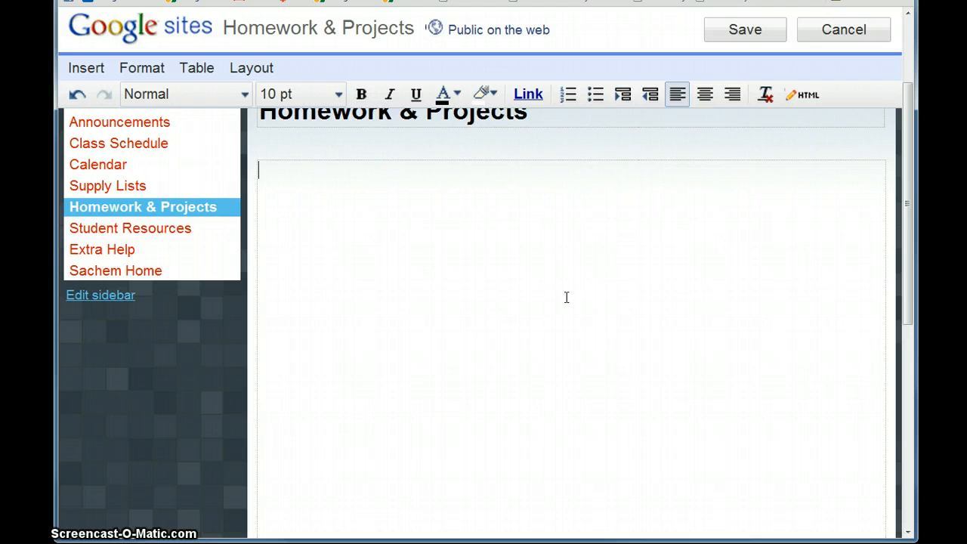
left_click(718, 196)
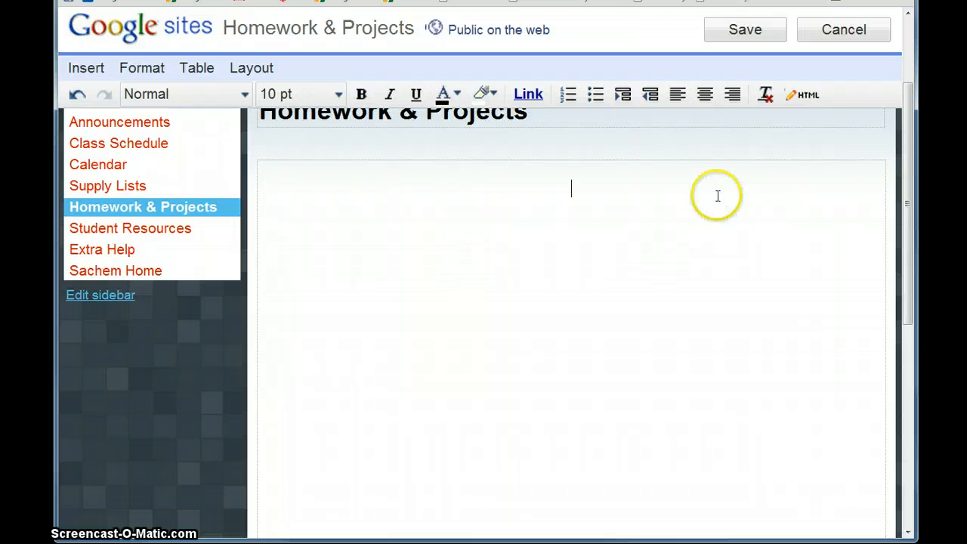
left_click_drag(533, 191, 430, 167)
scroll(211, 384, "up", 3)
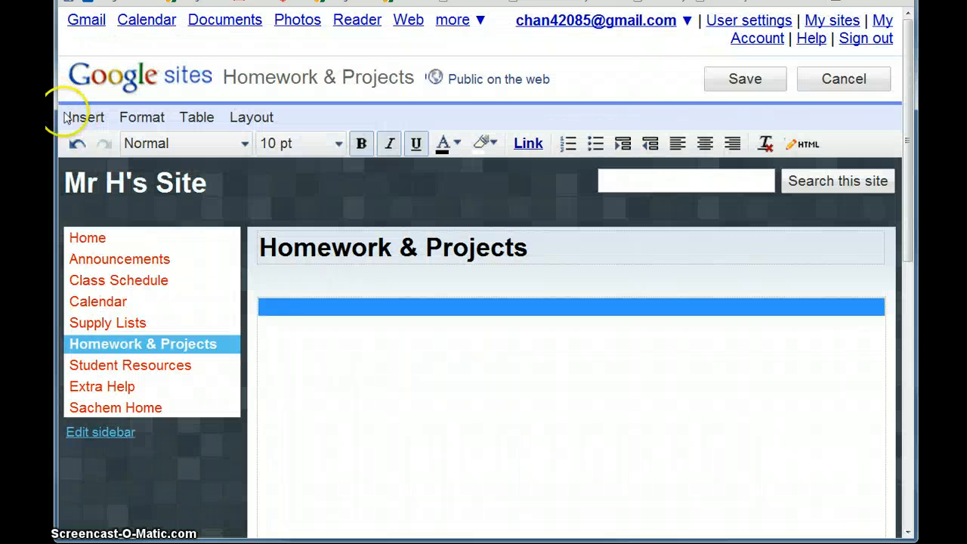
left_click(66, 118)
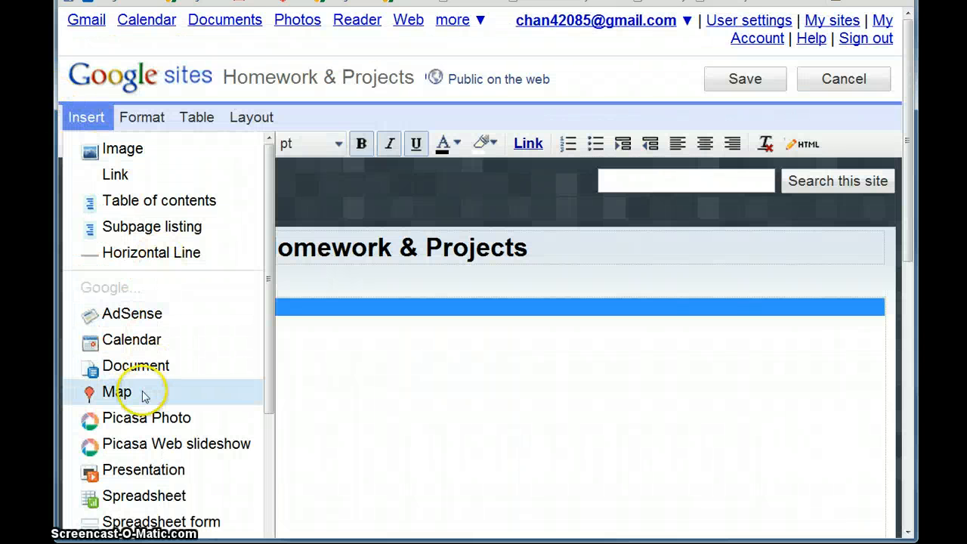
scroll(147, 393, "down", 2)
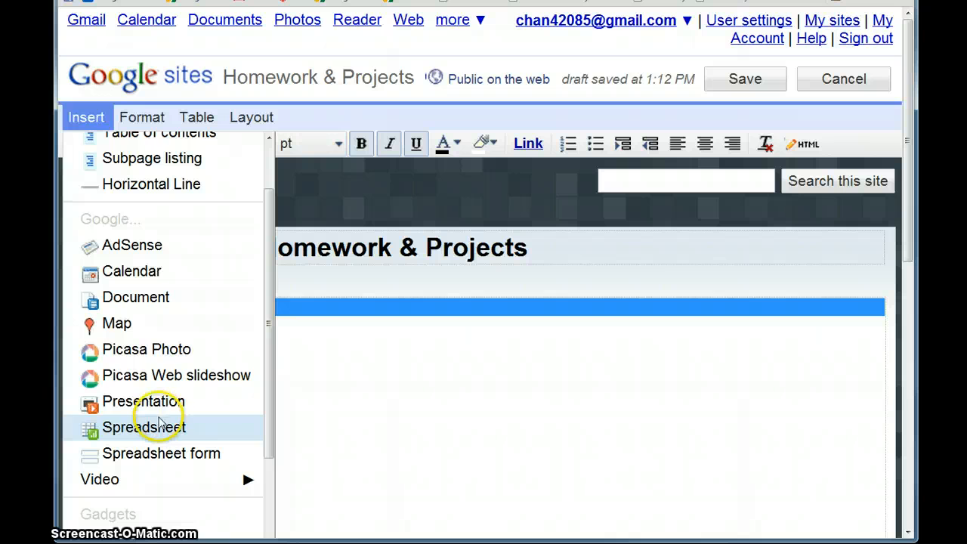
left_click(594, 415)
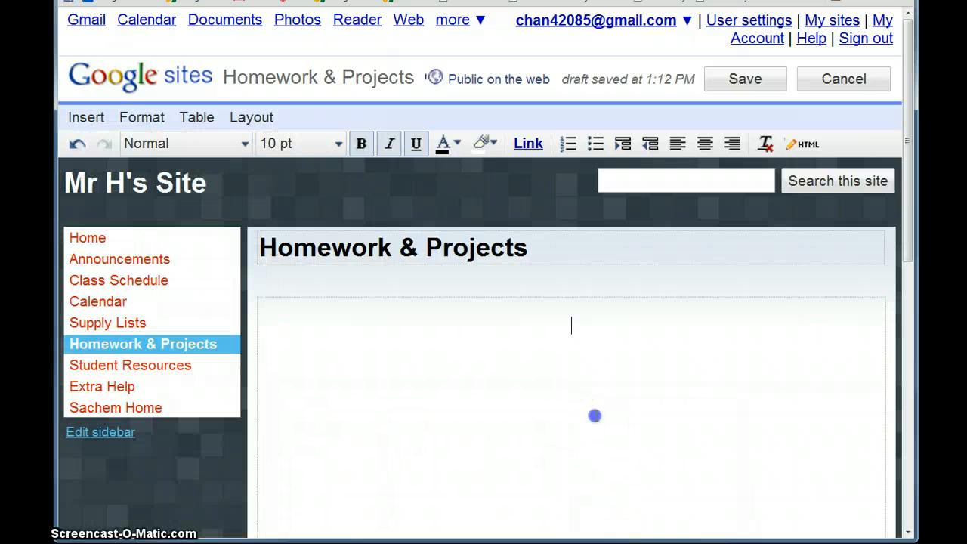
- Insert the Google document "Social Media for HS" into the page body with its default display options and save the page
left_click(83, 117)
left_click(134, 367)
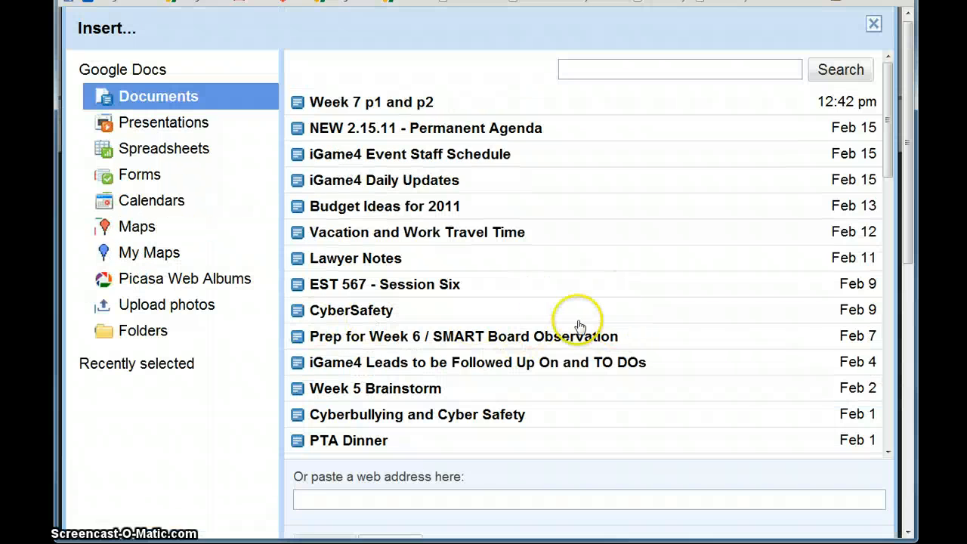
scroll(597, 321, "down", 1)
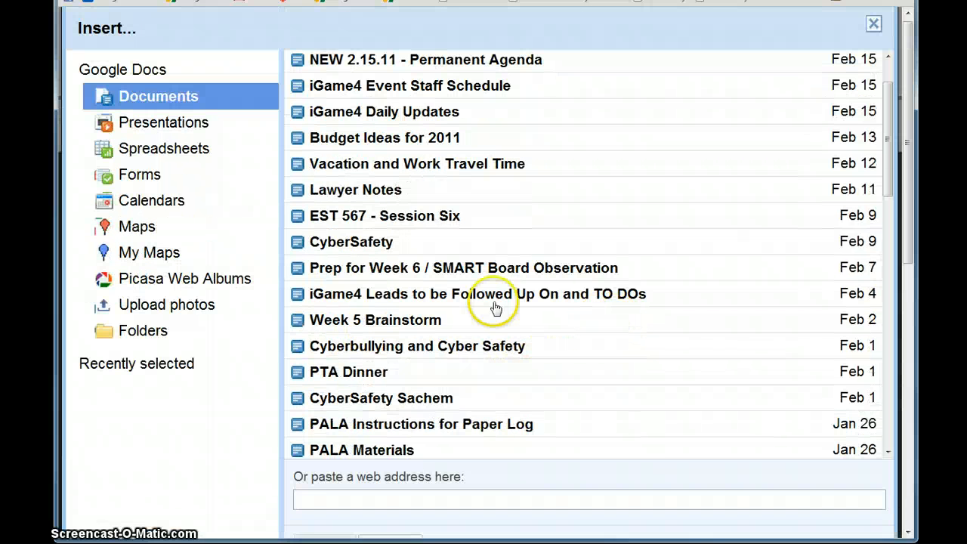
left_click(386, 216)
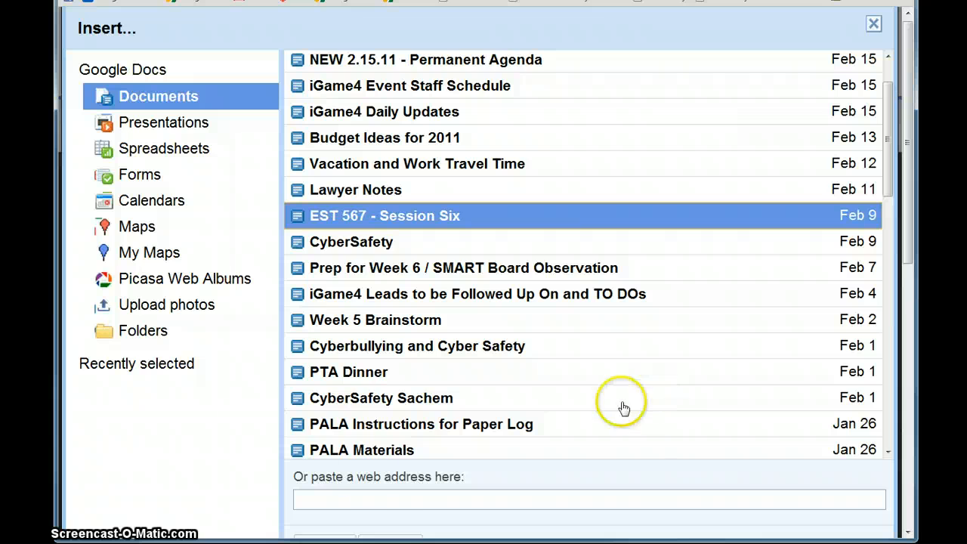
scroll(622, 406, "down", 5)
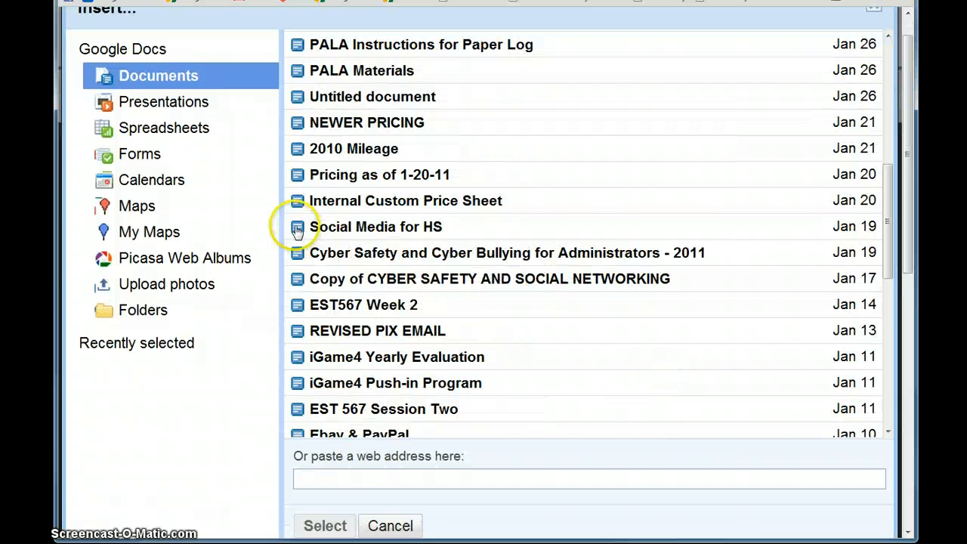
left_click(377, 228)
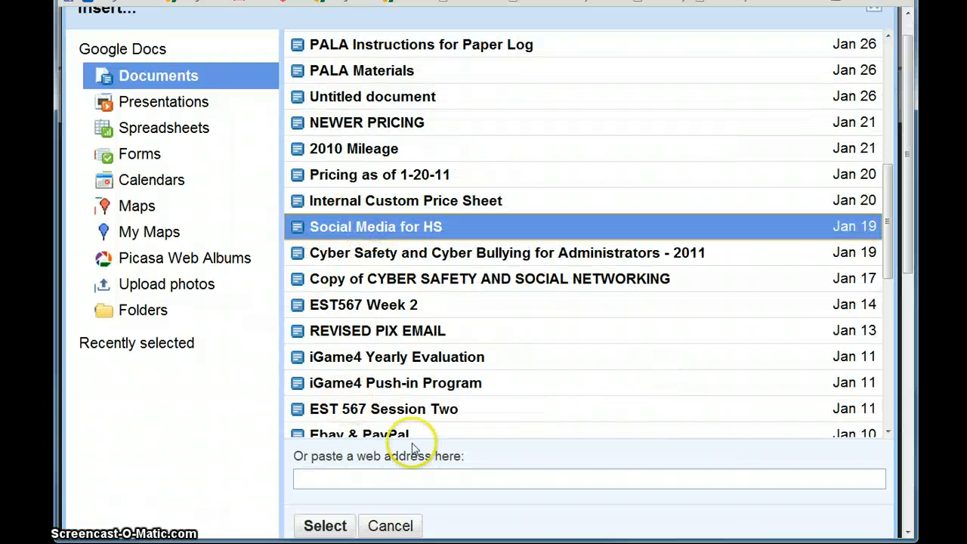
left_click(323, 524)
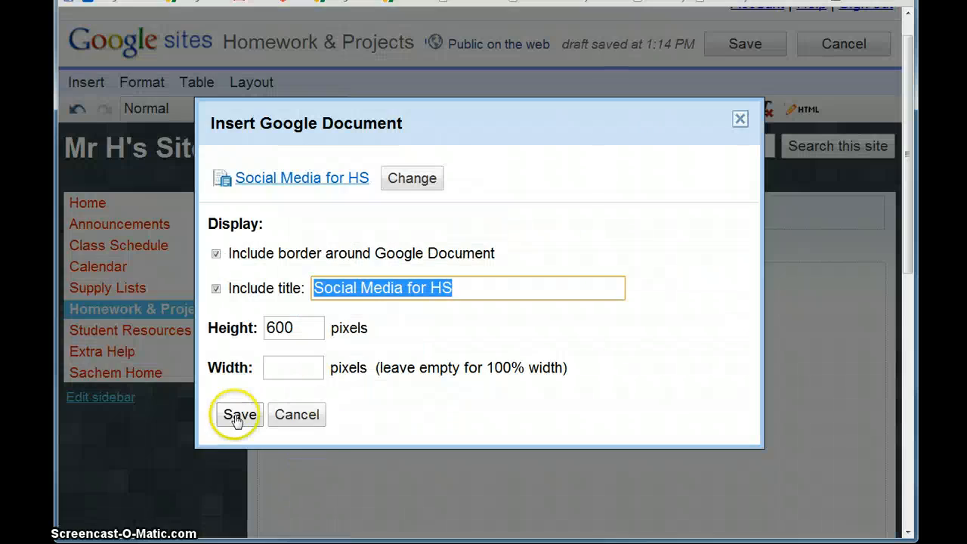
left_click(236, 418)
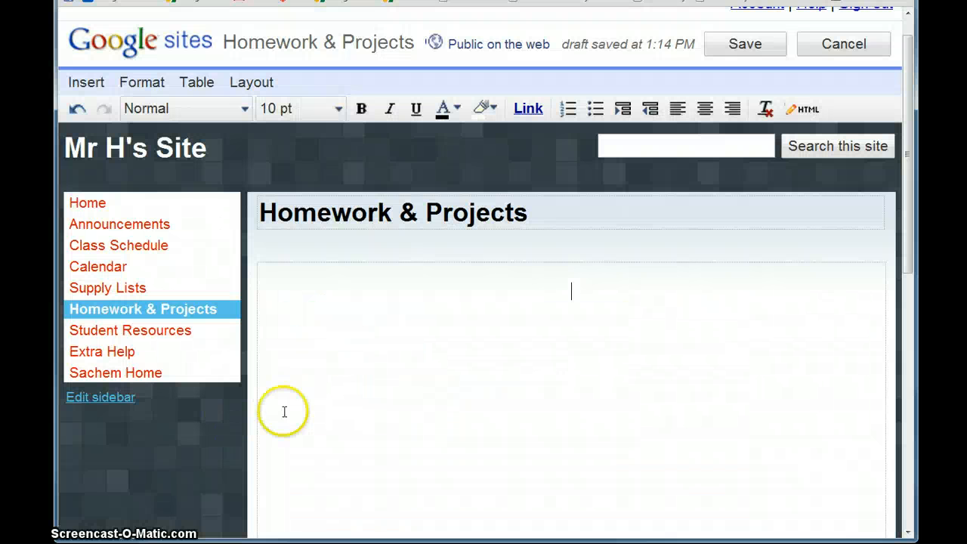
left_click(753, 48)
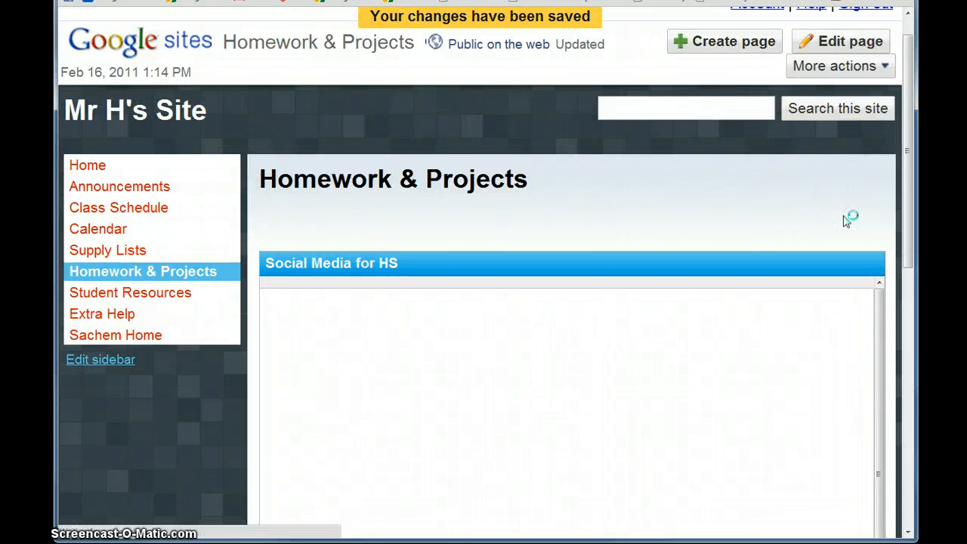
- Look over the Social Media for HS document embedded in the saved Homework & Projects page
scroll(846, 219, "down", 4)
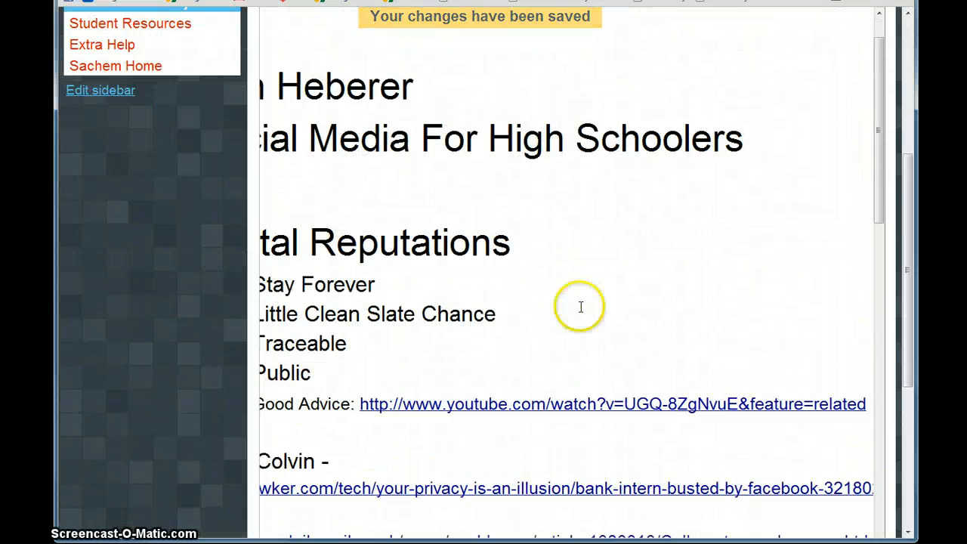
scroll(581, 307, "down", 9)
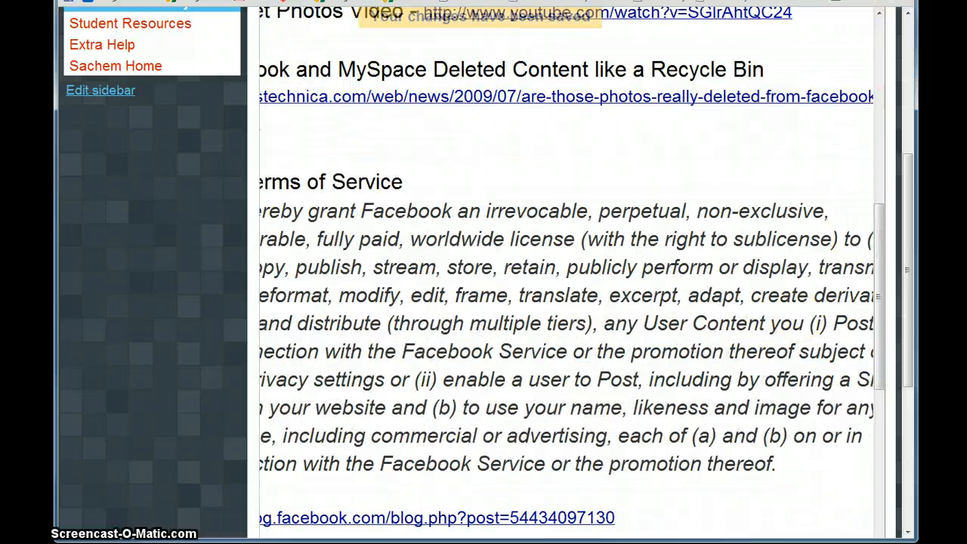
left_click_drag(909, 334, 899, 473)
left_click_drag(439, 436, 575, 436)
scroll(497, 395, "up", 15)
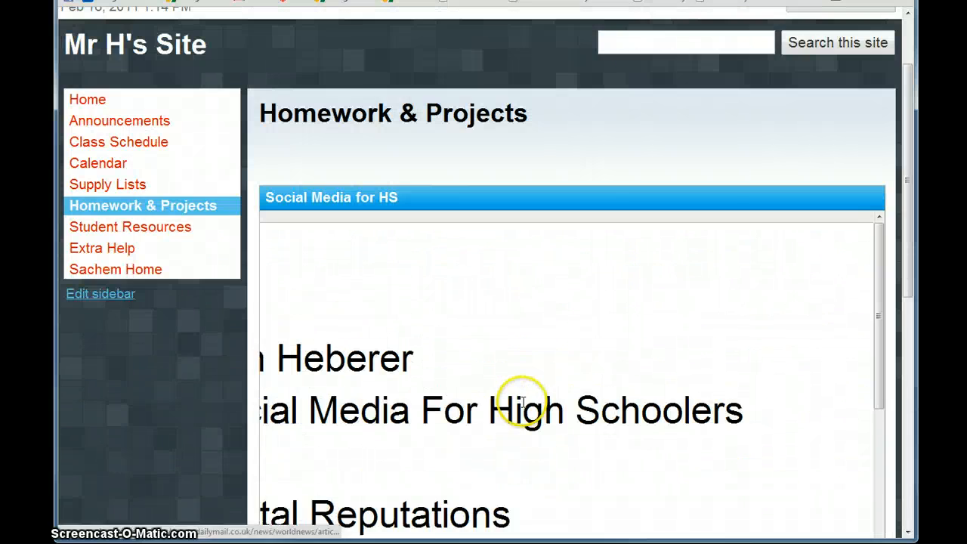
scroll(529, 397, "down", 3)
scroll(597, 394, "down", 3)
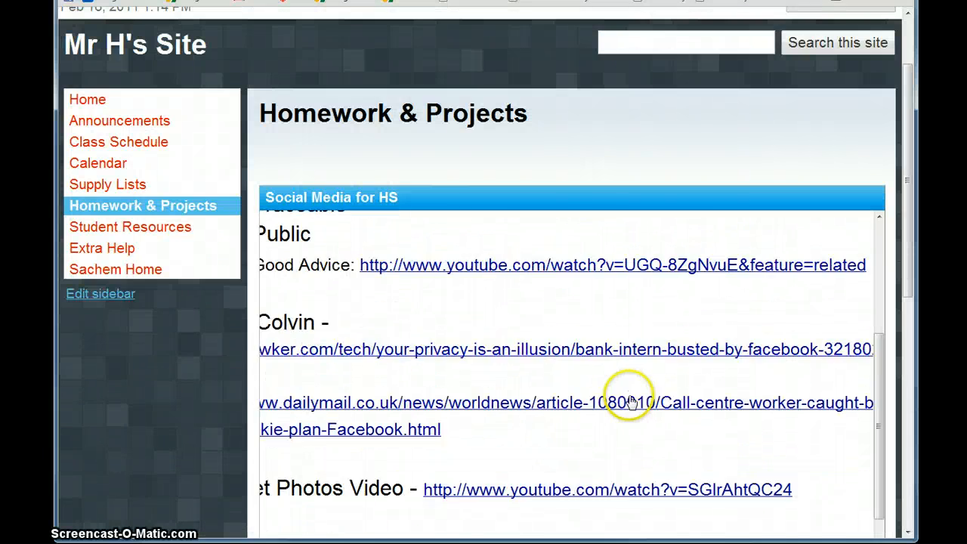
scroll(631, 401, "down", 5)
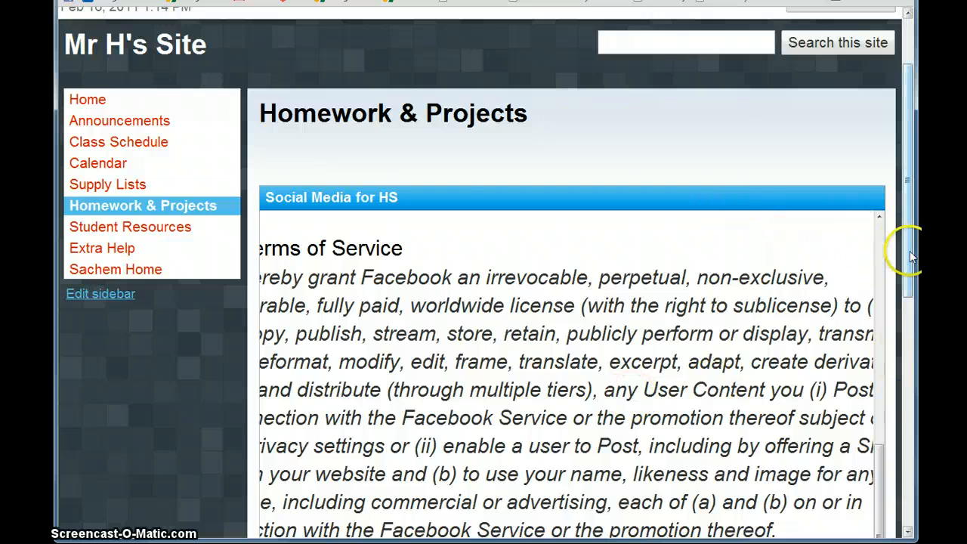
left_click_drag(910, 251, 901, 155)
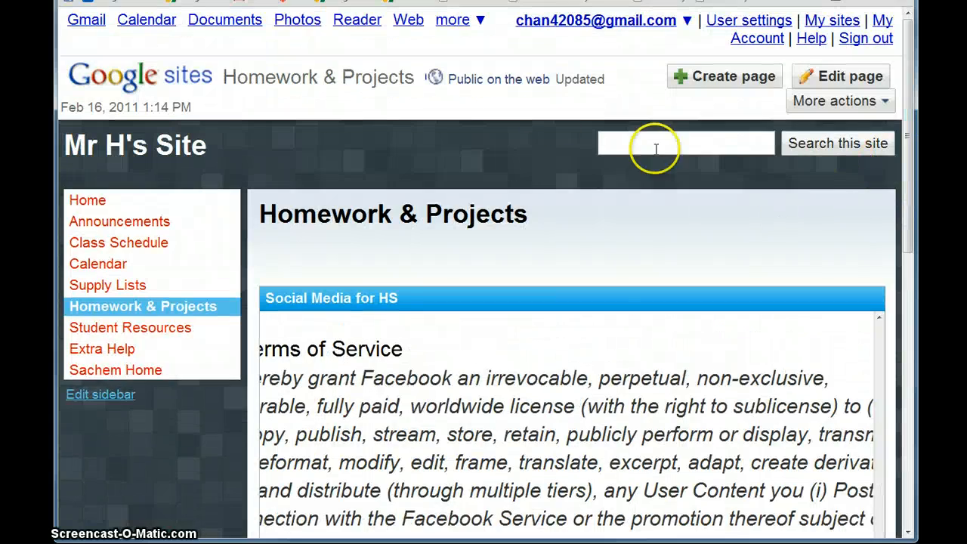
- Reopen the Homework & Projects page for editing and remove the embedded Social Media for HS document
left_click(850, 79)
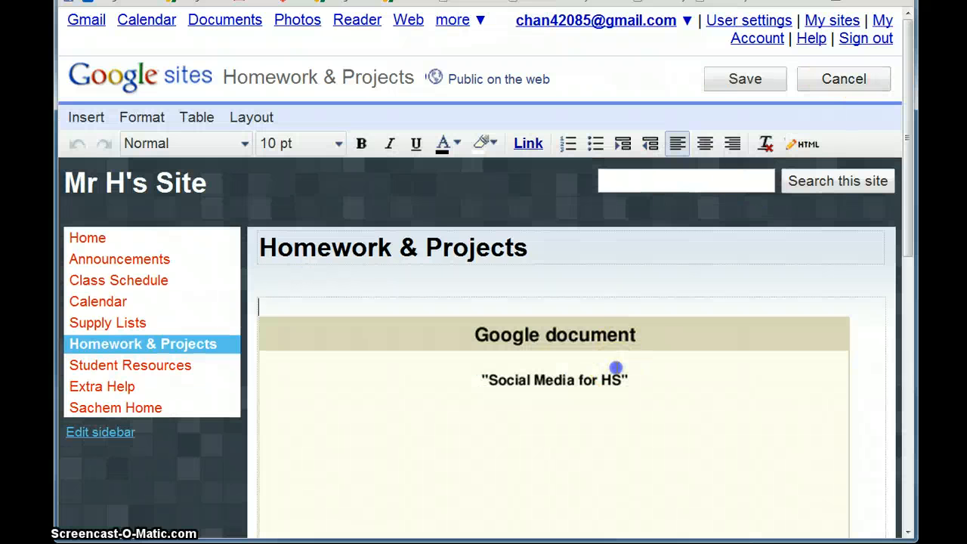
left_click(616, 368)
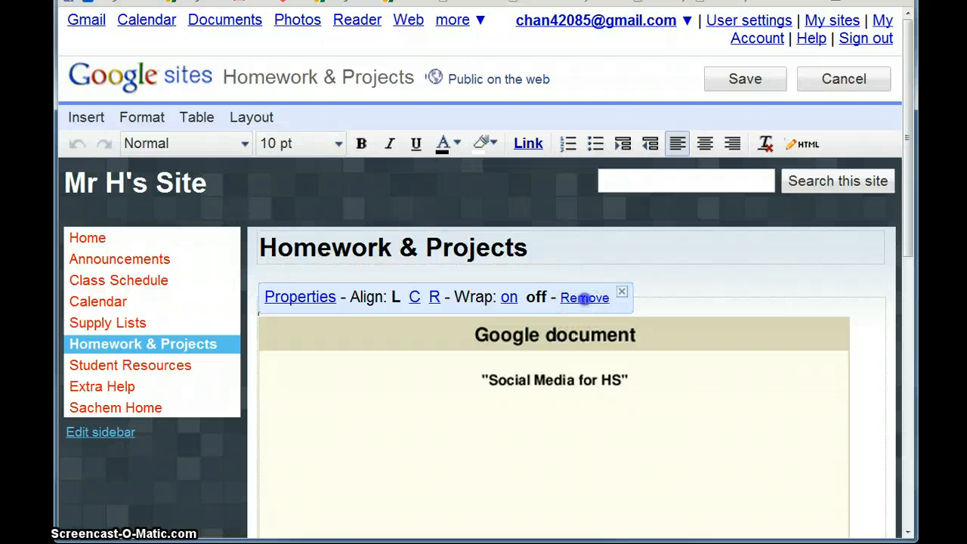
left_click(586, 302)
left_click(91, 120)
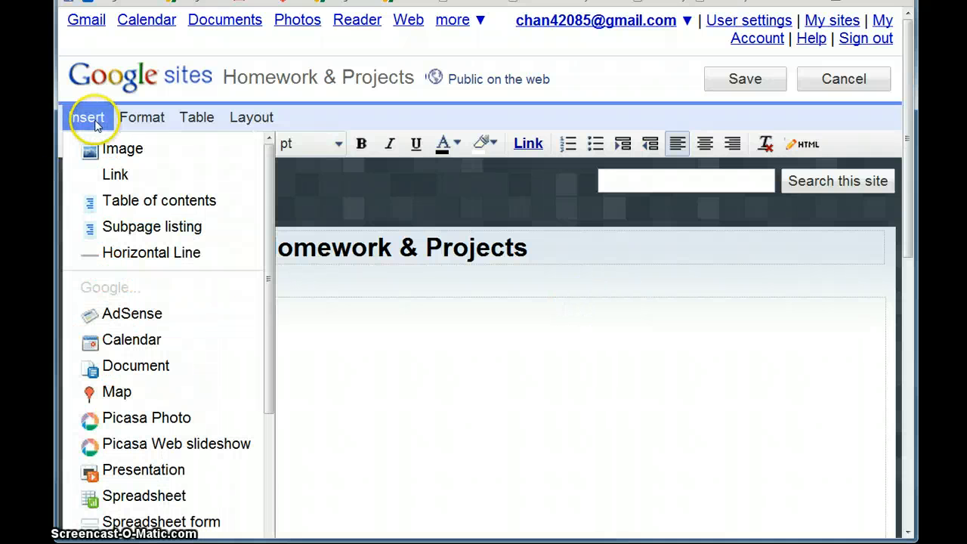
left_click_drag(270, 368, 262, 484)
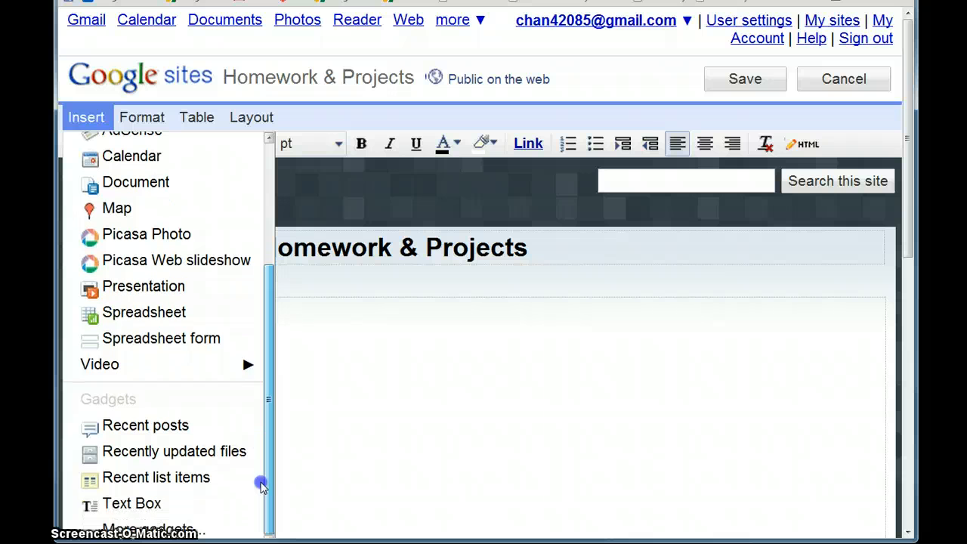
mouse_move(191, 362)
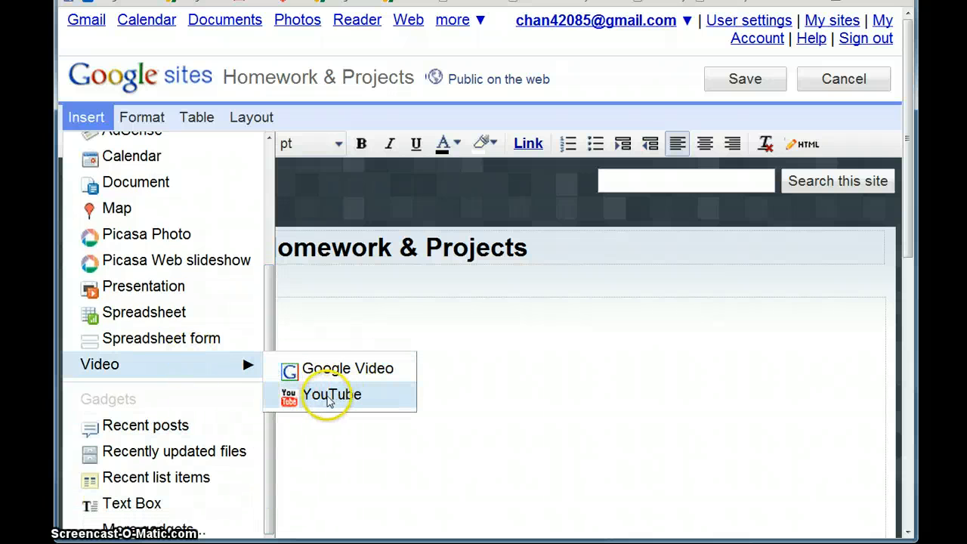
left_click(330, 394)
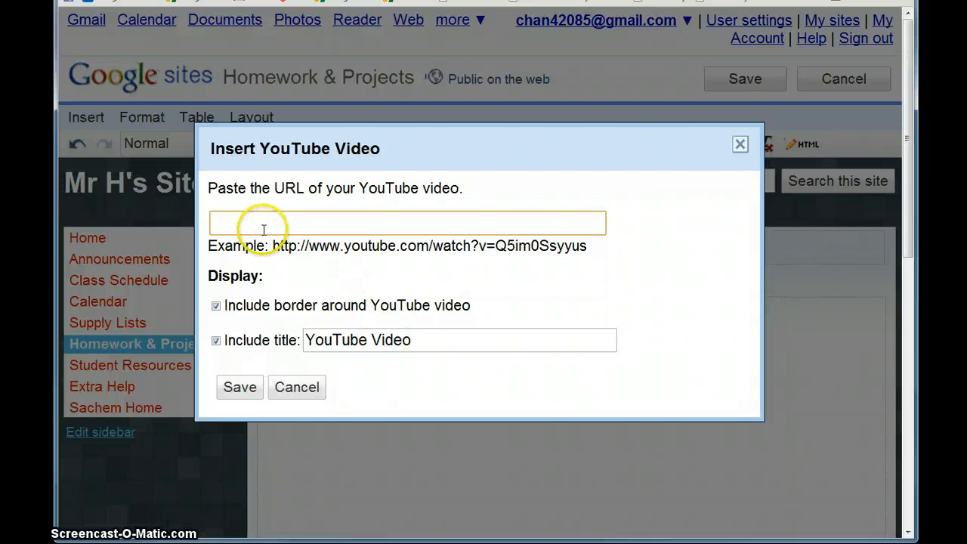
left_click(298, 389)
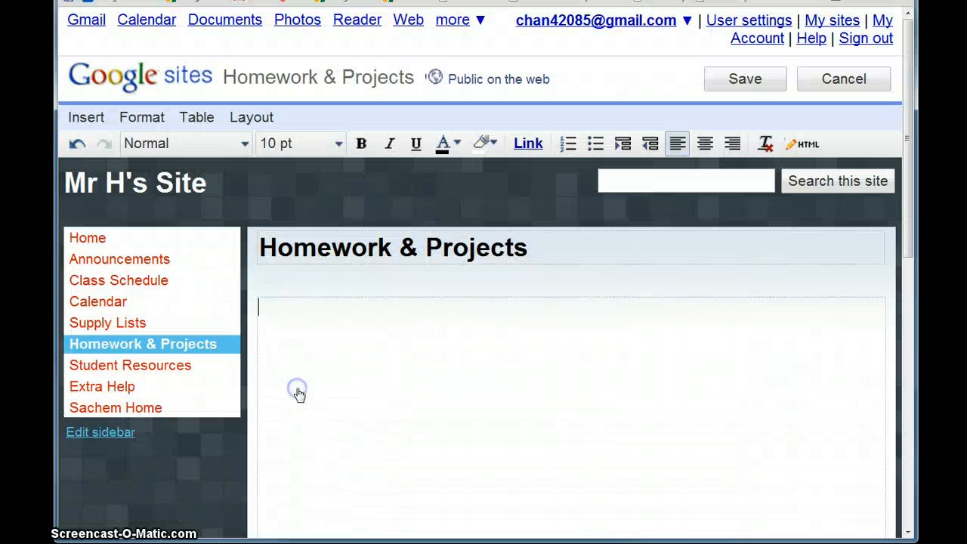
- Open YouTube in a new browser tab and search for "double rainbow"
key("ctrl+t")
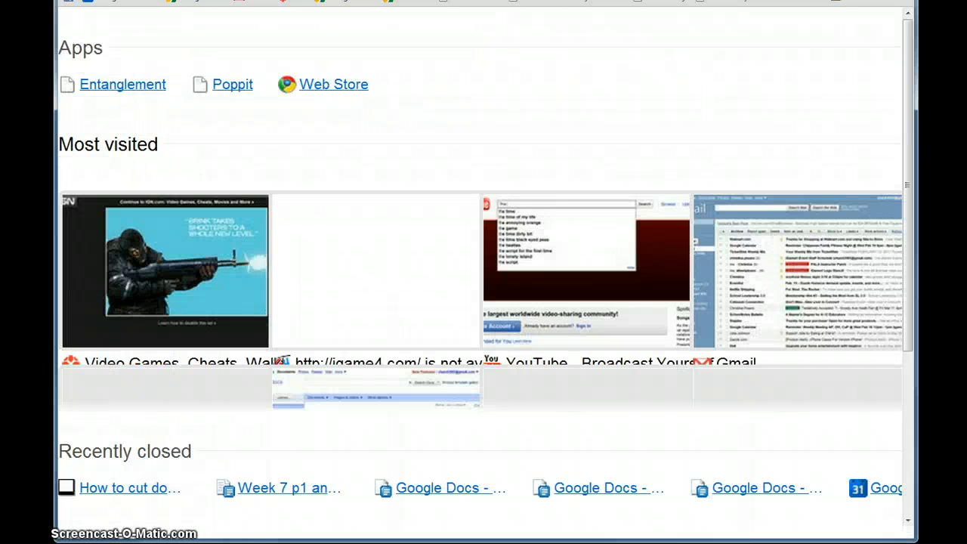
type("you")
key("Return")
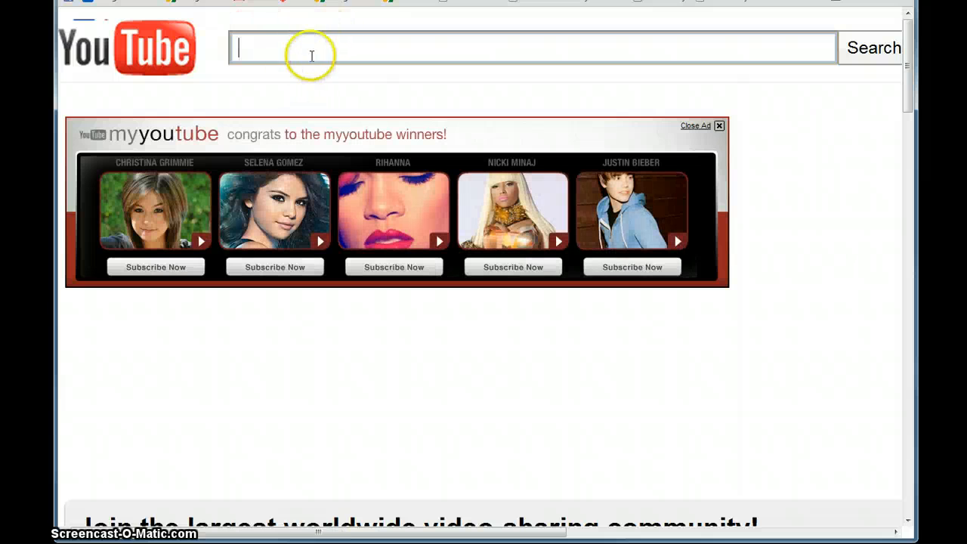
scroll(313, 38, "down", 1)
scroll(292, 38, "up", 1)
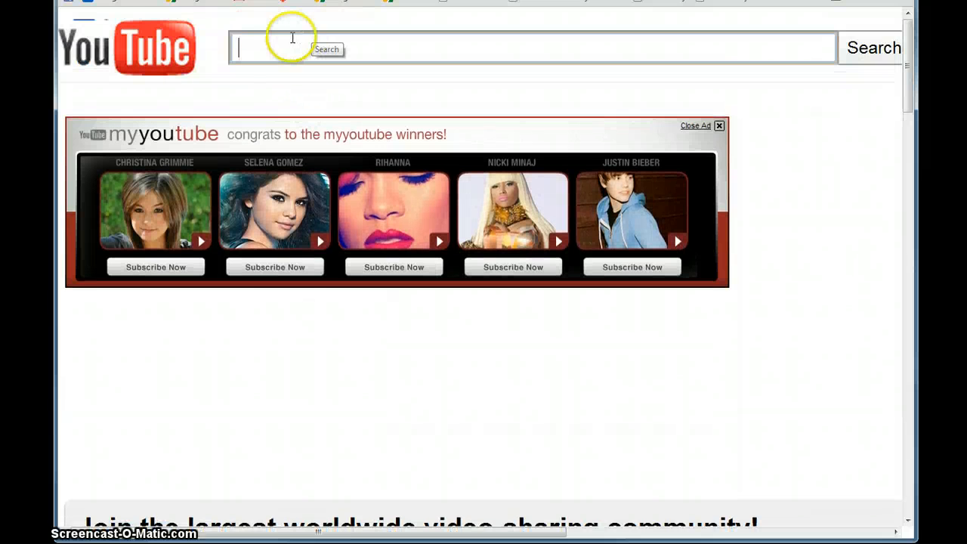
type("Double")
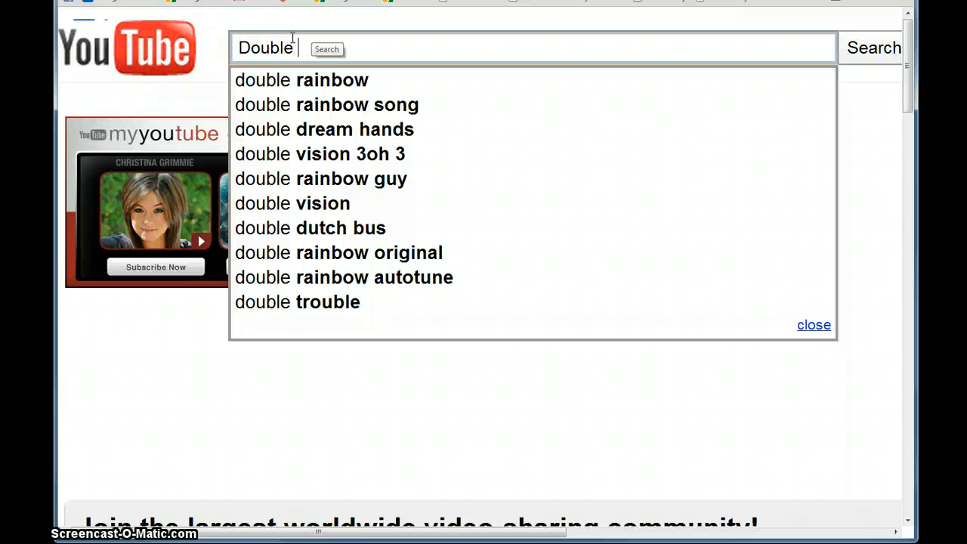
key("Down")
key("Return")
- Open the video "Yosemitebear Mountain Giant Double Rainbow 1-8-10" from the search results and pause its playback
scroll(447, 204, "down", 4)
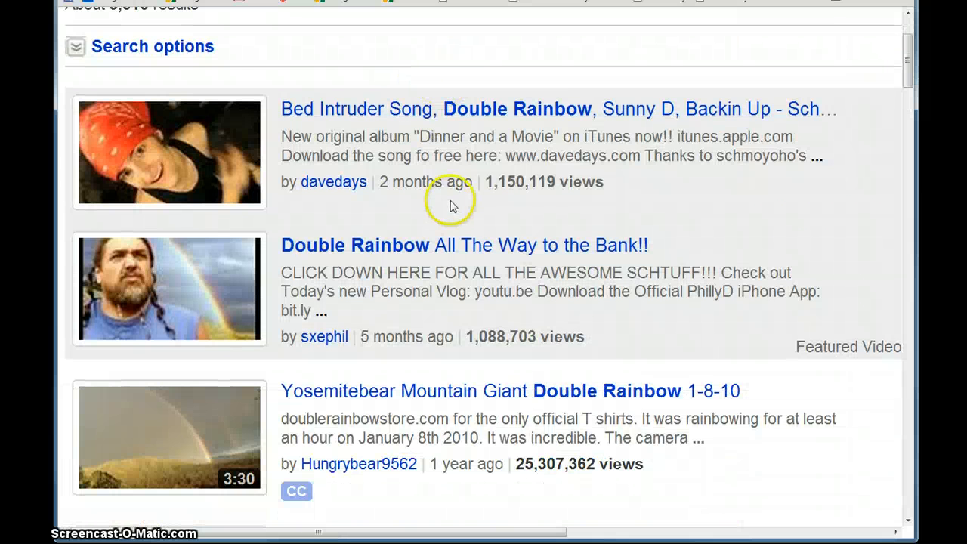
scroll(452, 202, "down", 2)
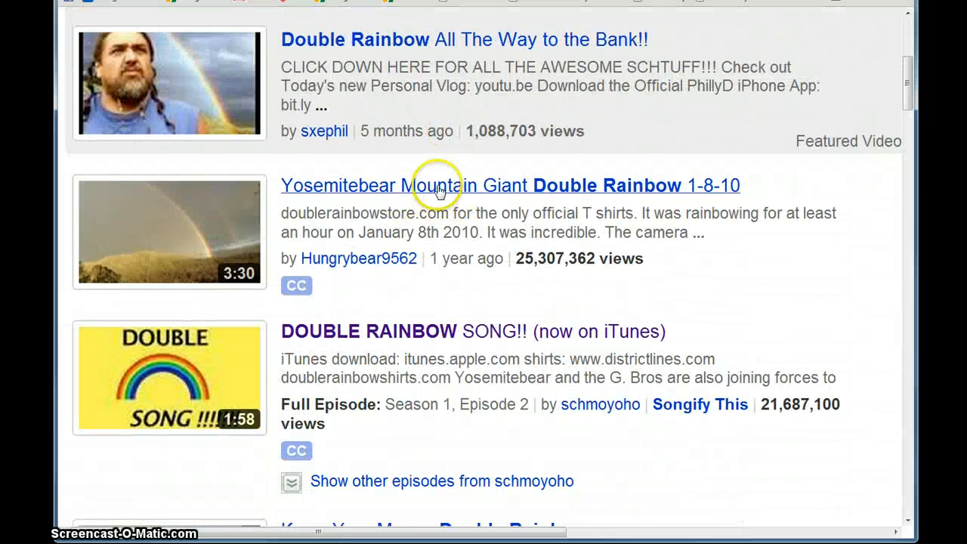
left_click(391, 181)
scroll(374, 207, "down", 2)
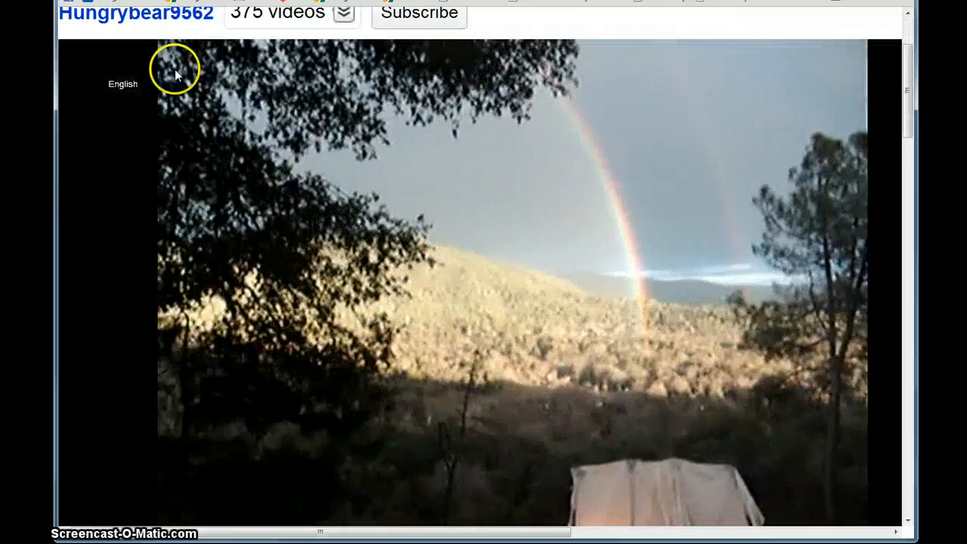
scroll(227, 257, "down", 2)
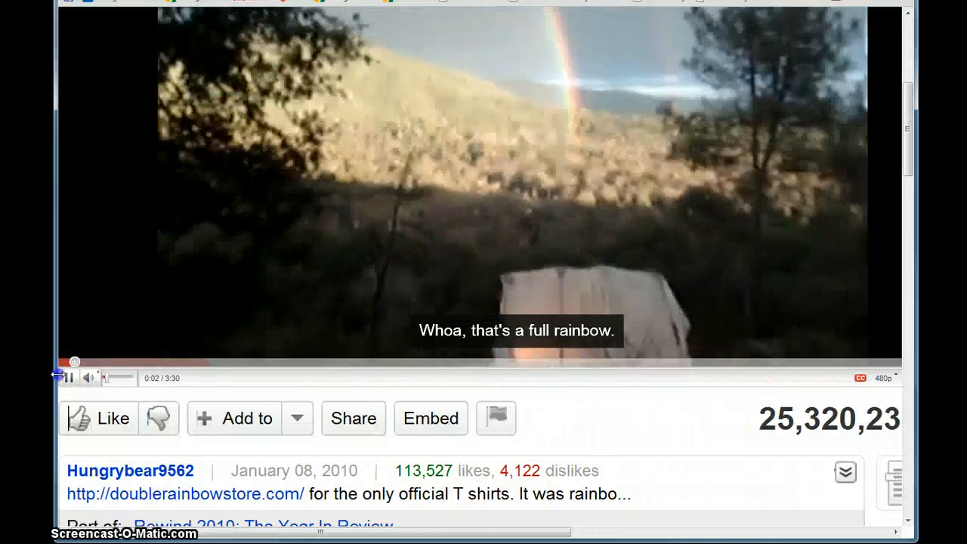
left_click(72, 382)
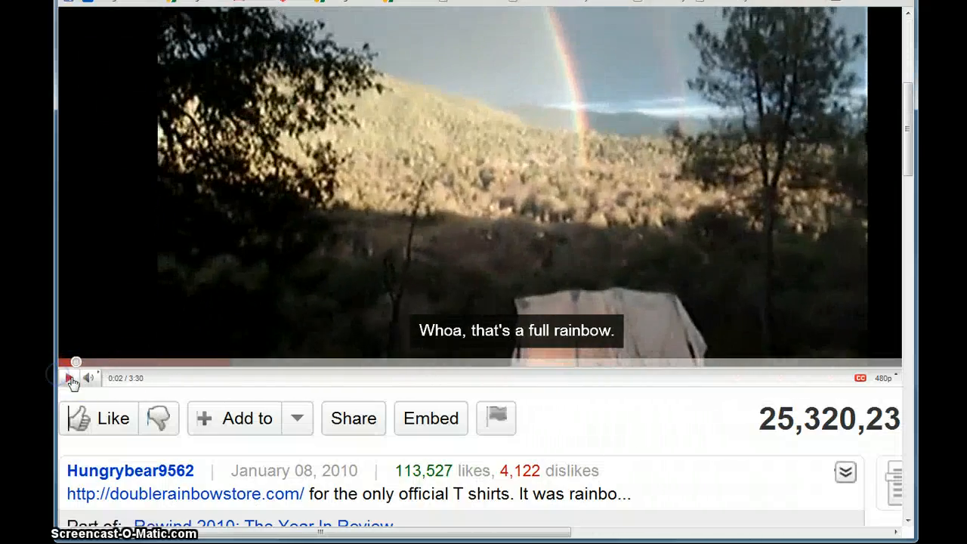
- Copy the web address of the double rainbow video and return to the Homework & Projects page editor
scroll(352, 250, "up", 4)
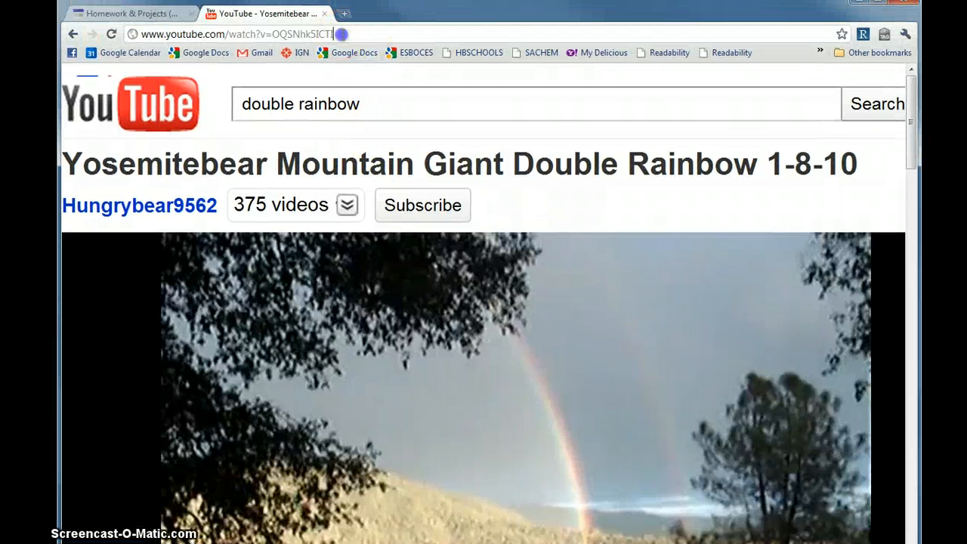
left_click_drag(341, 34, 111, 29)
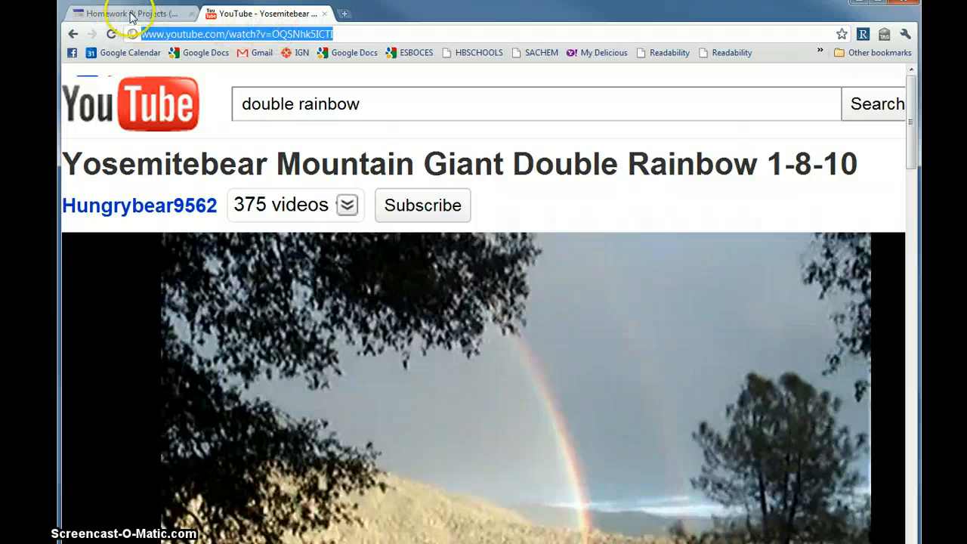
left_click(149, 17)
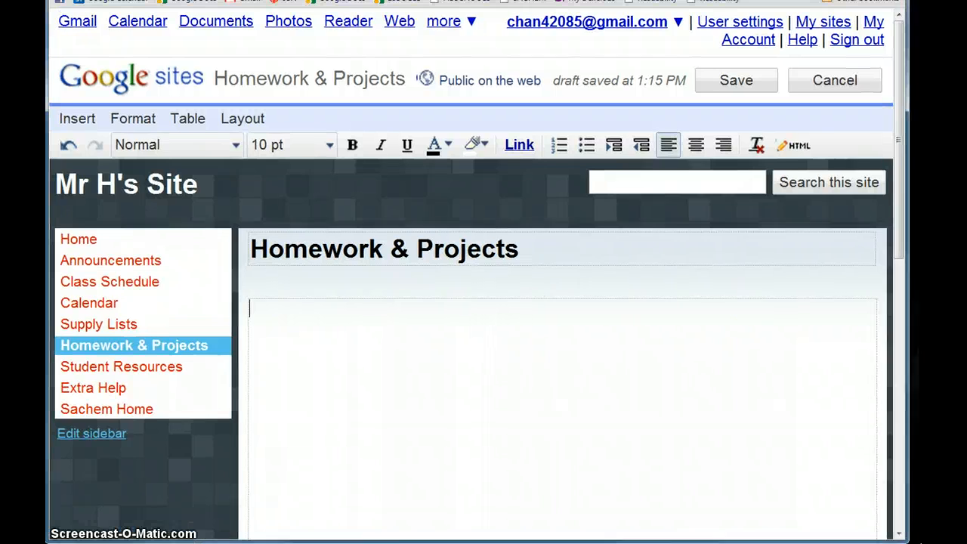
left_click(88, 119)
scroll(162, 484, "down", 3)
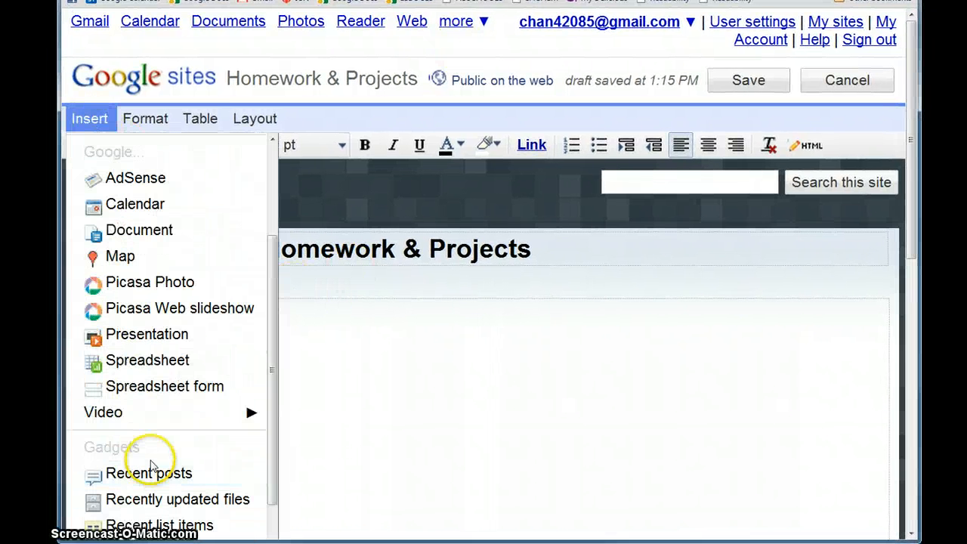
mouse_move(155, 425)
left_click(334, 441)
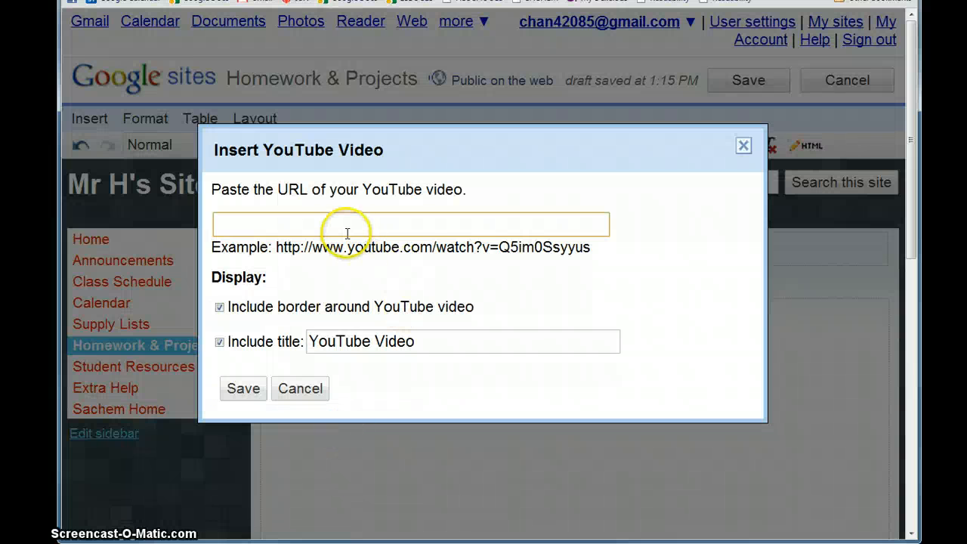
type("http://www.youtube.com/watch?v=OQSNtk5ICTI")
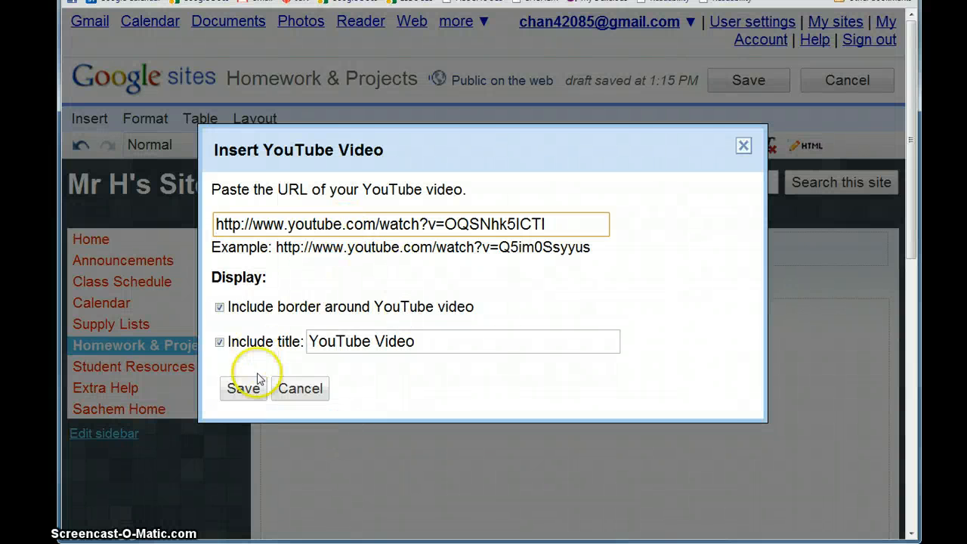
left_click(243, 389)
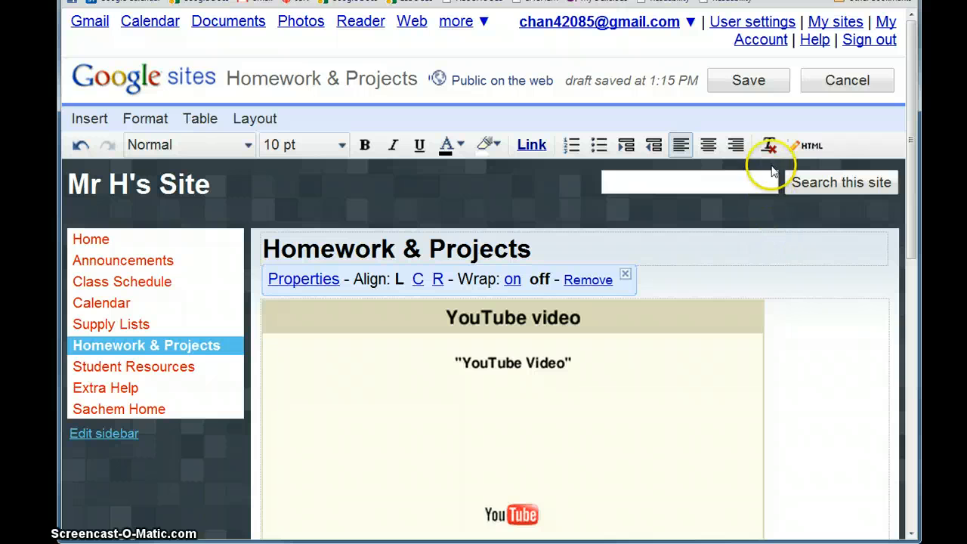
left_click(721, 85)
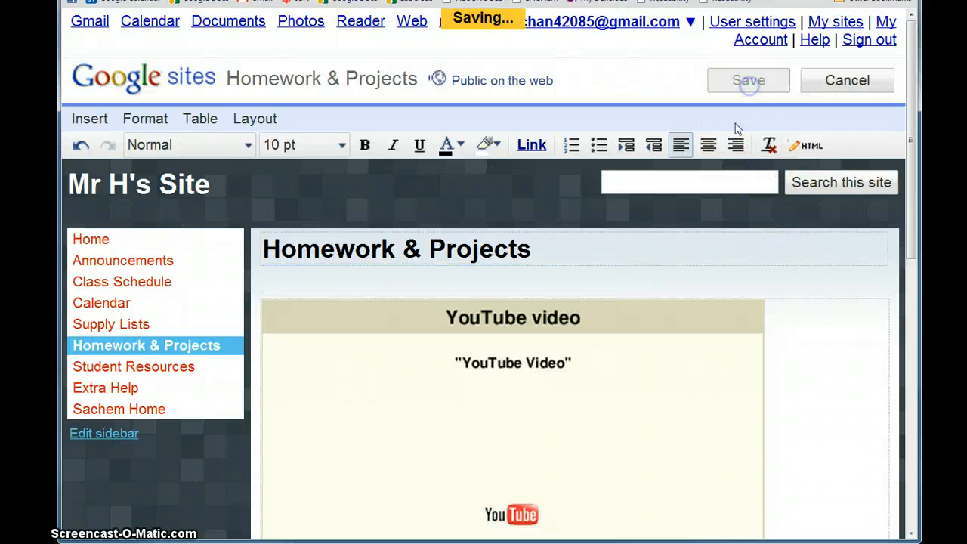
- Play the embedded double rainbow video on the saved page briefly and pause it
scroll(559, 415, "down", 2)
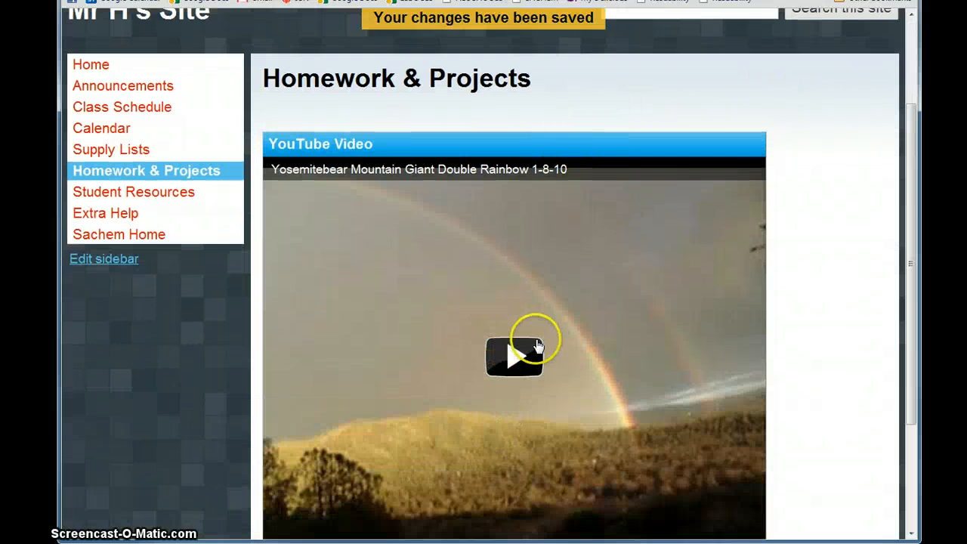
scroll(526, 323, "down", 1)
left_click(512, 295)
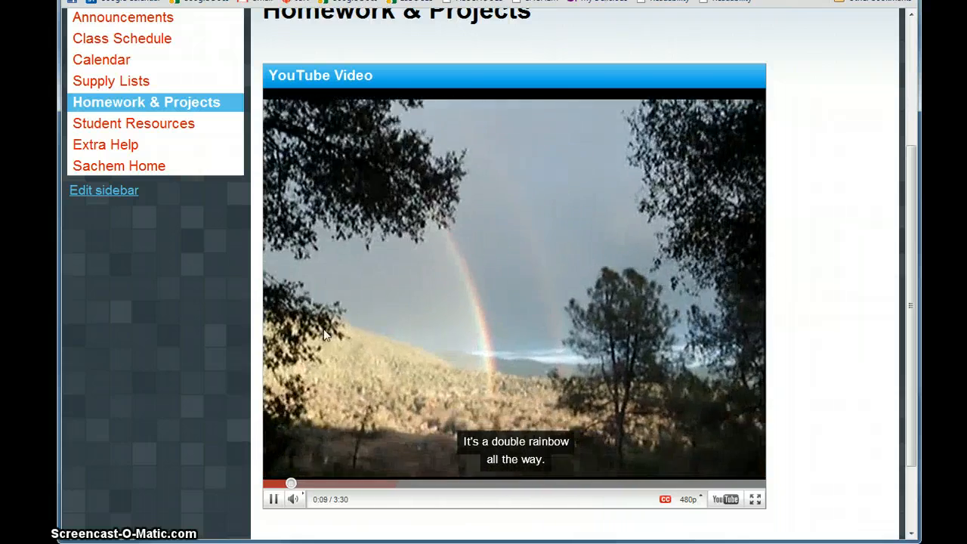
left_click(272, 499)
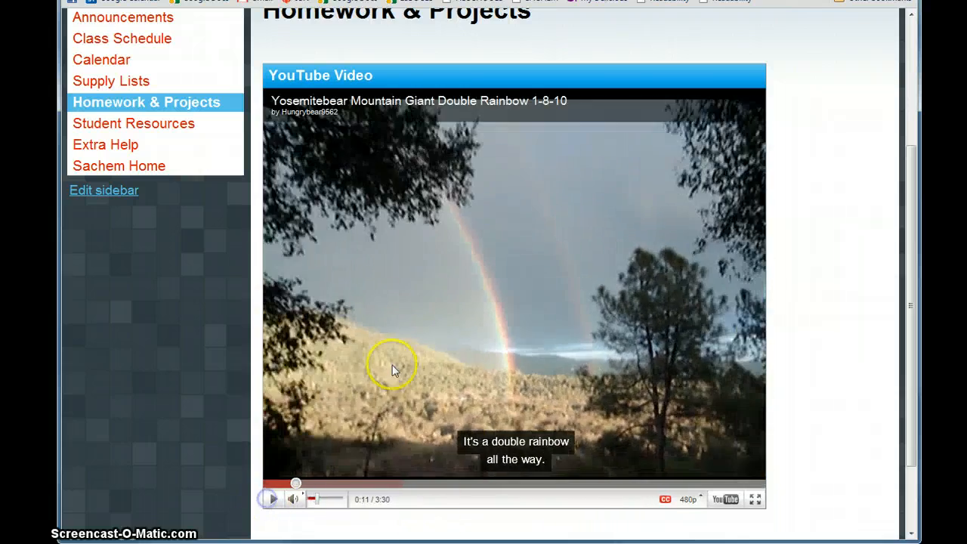
- Reopen the Homework & Projects page for editing and remove the embedded YouTube video
scroll(393, 370, "up", 3)
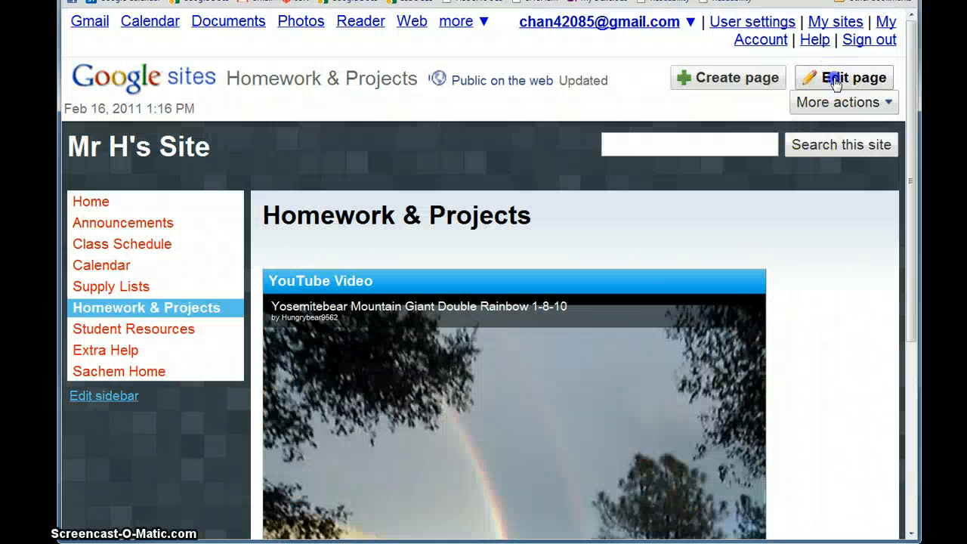
left_click(836, 80)
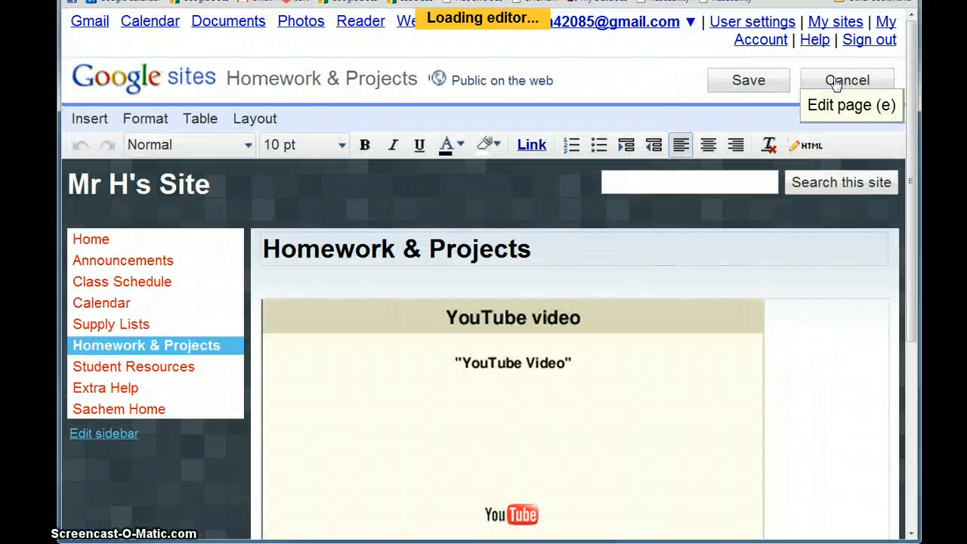
left_click(703, 415)
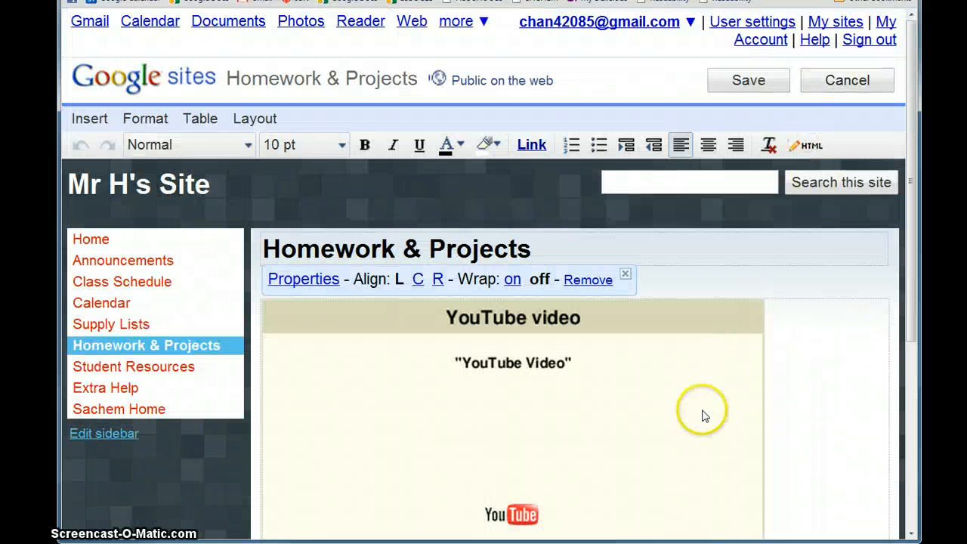
left_click(587, 280)
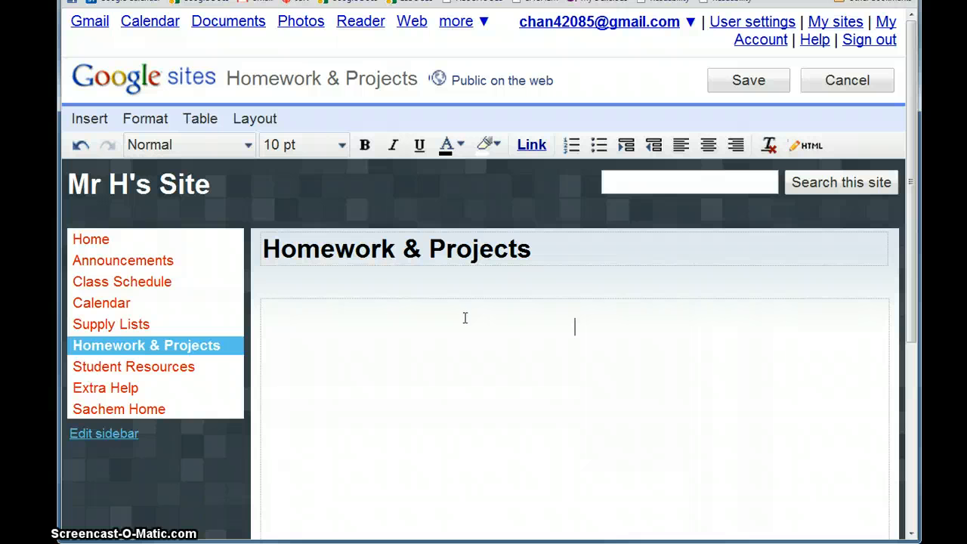
- Insert a text box gadget containing "Test Text Box" into the Homework & Projects page
left_click(89, 118)
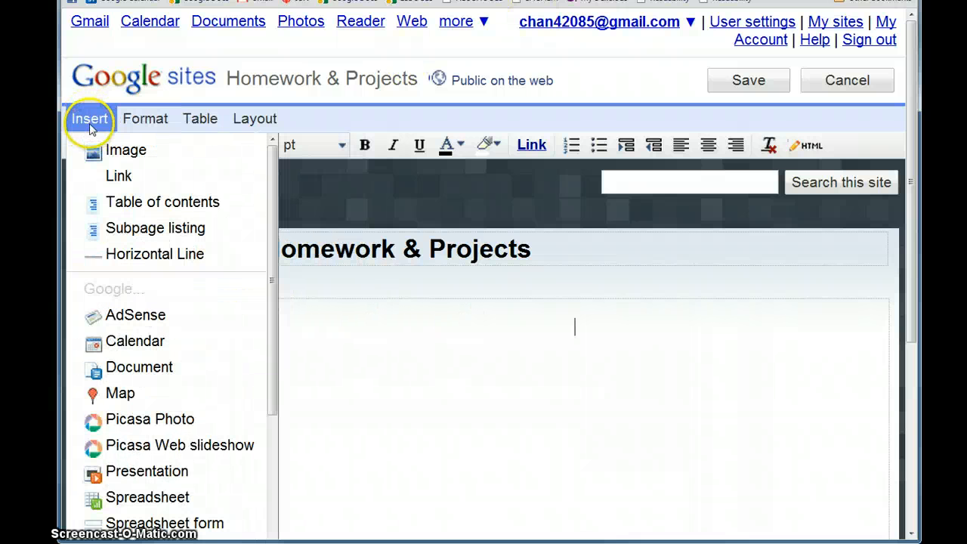
scroll(136, 340, "down", 5)
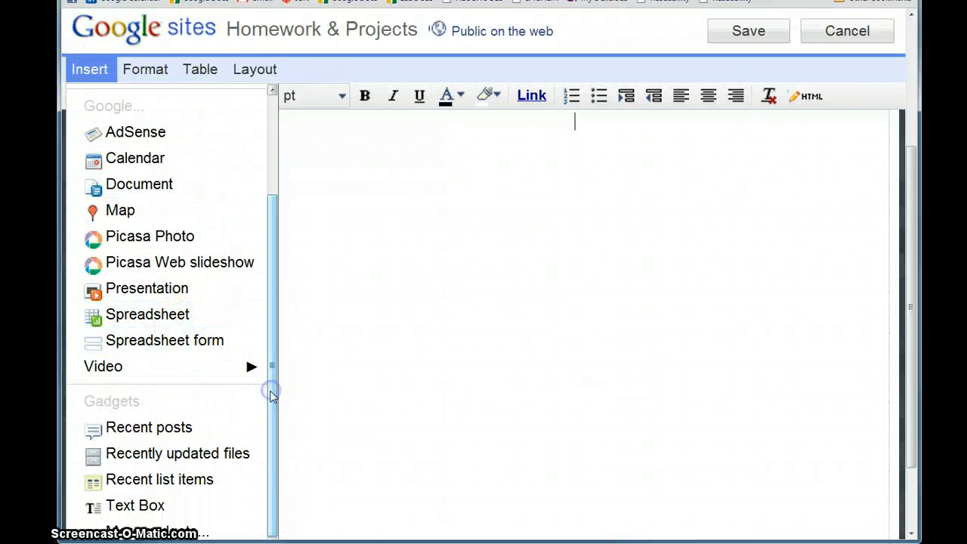
scroll(272, 394, "down", 2)
scroll(272, 395, "up", 2)
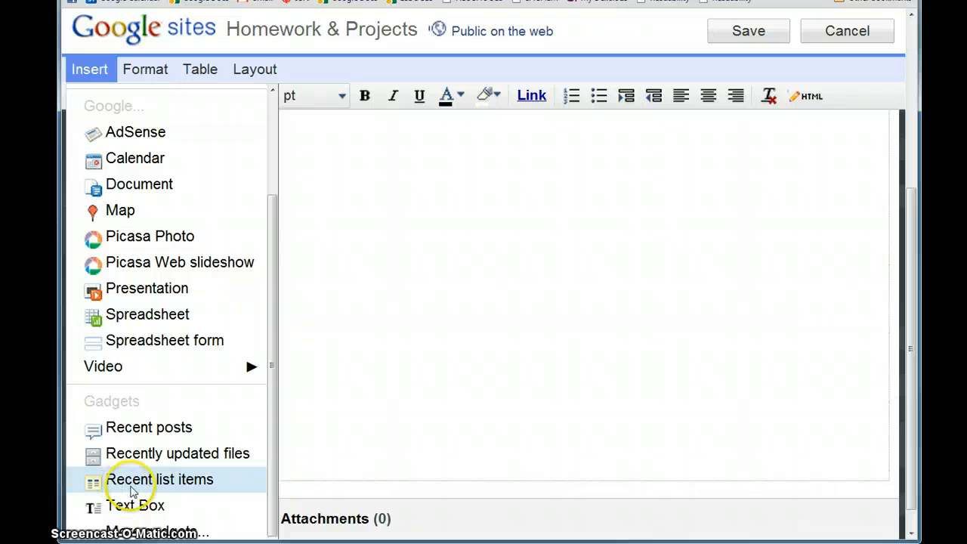
left_click(132, 509)
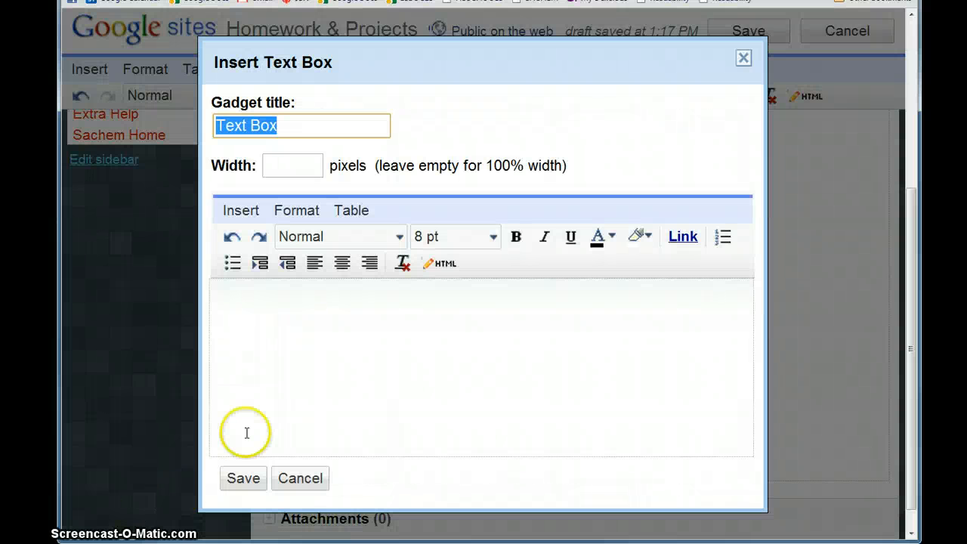
left_click(287, 341)
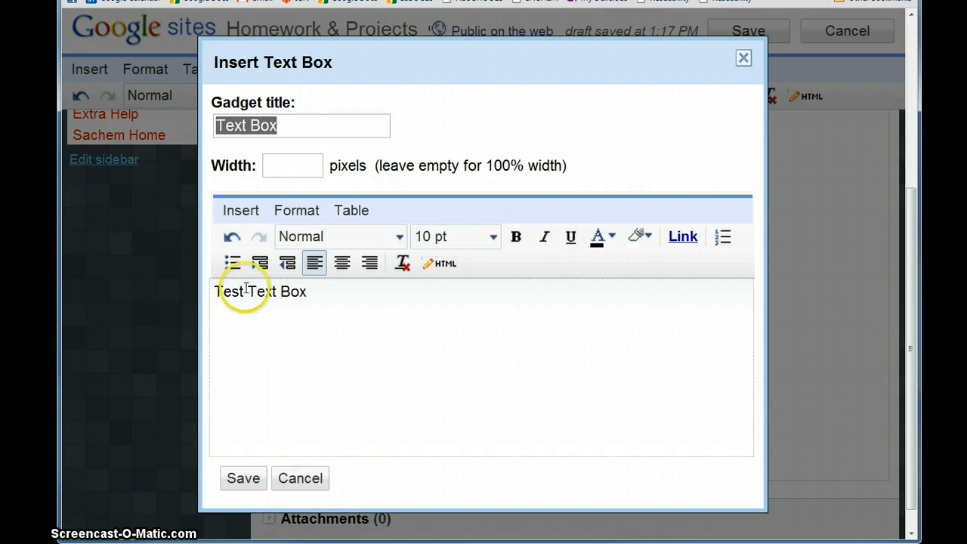
left_click(243, 478)
scroll(491, 344, "up", 1)
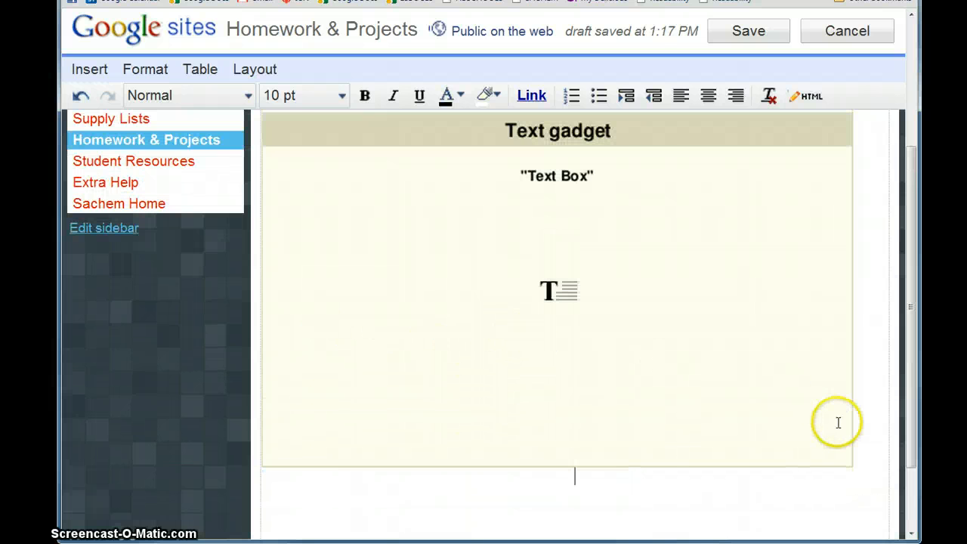
- Try right, center and left alignment on the text box gadget, and switch its text wrapping on and back off
left_click(437, 486)
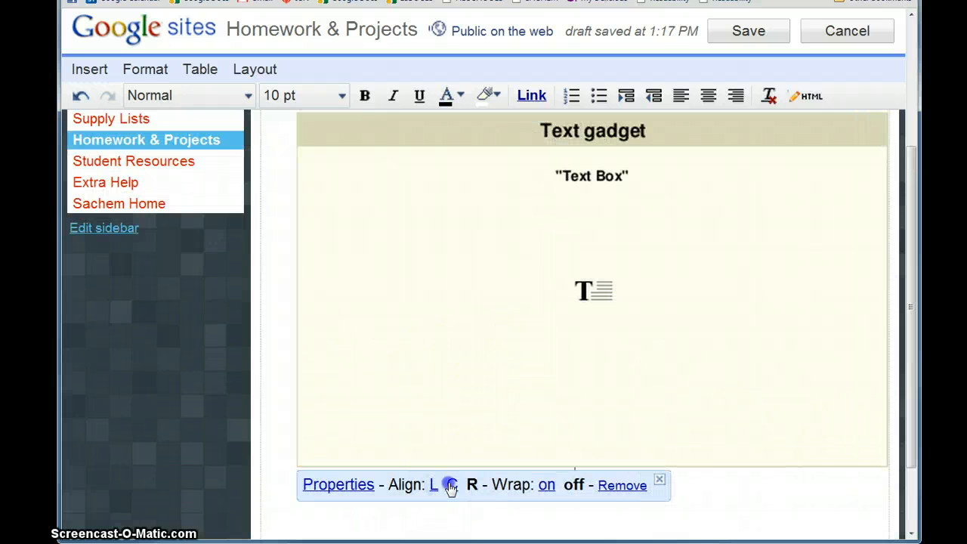
left_click(451, 486)
left_click(415, 487)
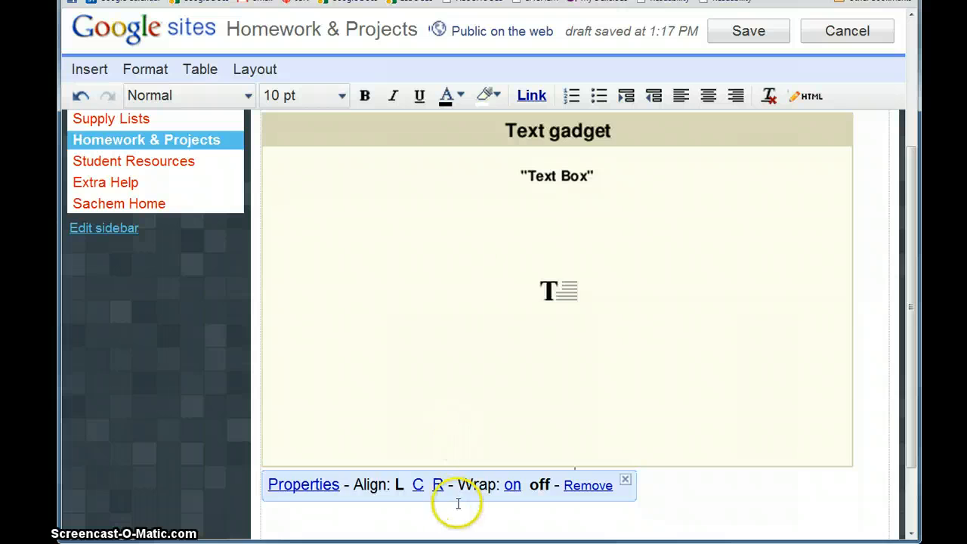
scroll(476, 484, "down", 1)
left_click(513, 417)
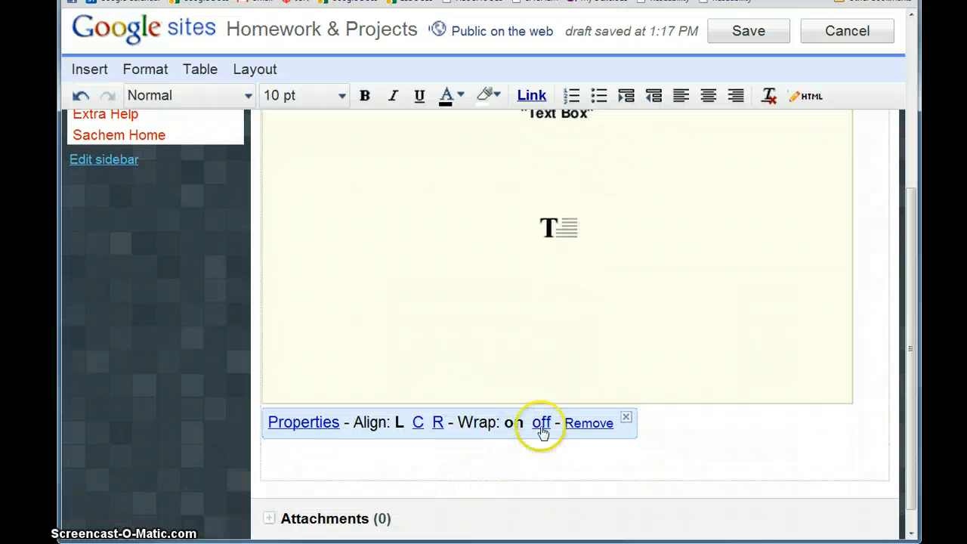
left_click(542, 424)
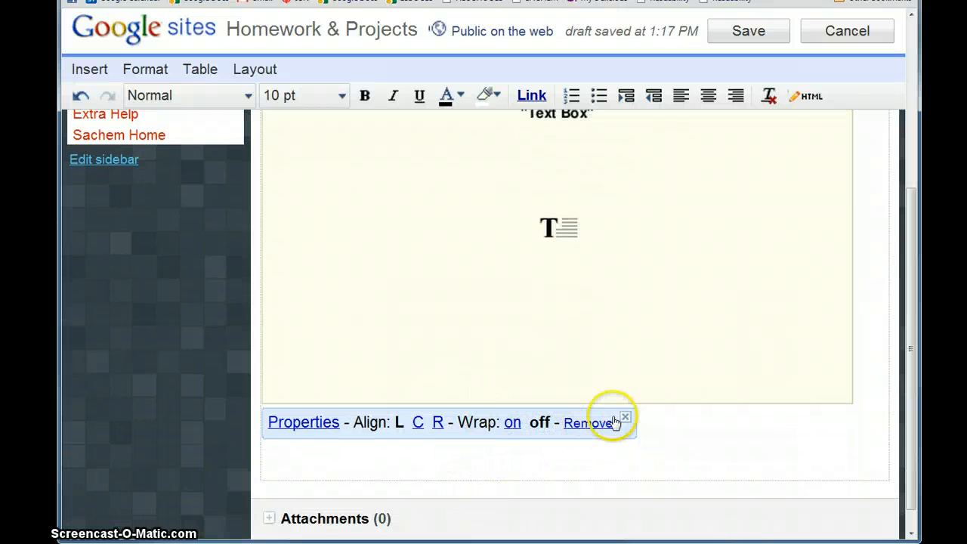
- Remove the text box gadget from the Homework & Projects page
scroll(603, 442, "up", 1)
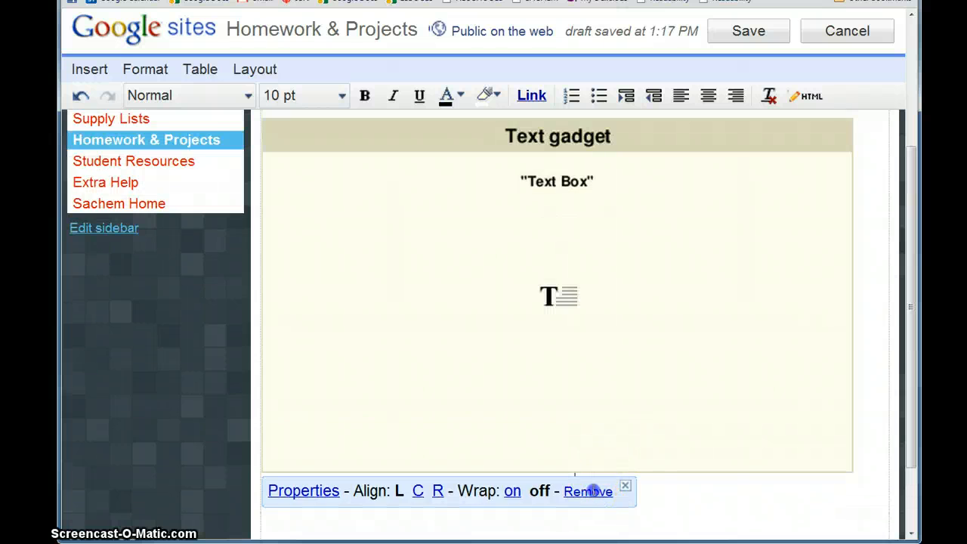
left_click(593, 491)
scroll(198, 254, "up", 2)
- Open the directory of additional gadgets and select the public Fish gadget for the page
left_click(90, 69)
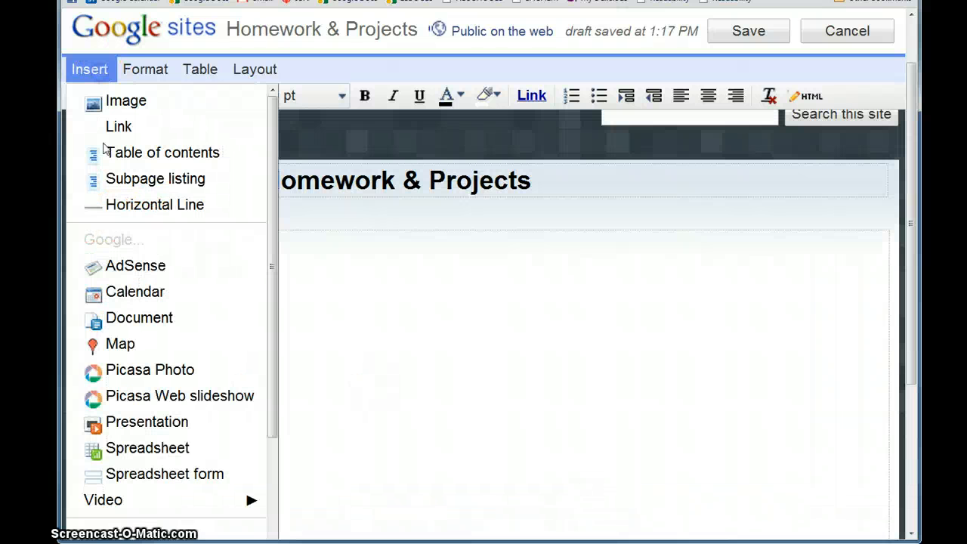
scroll(238, 410, "down", 4)
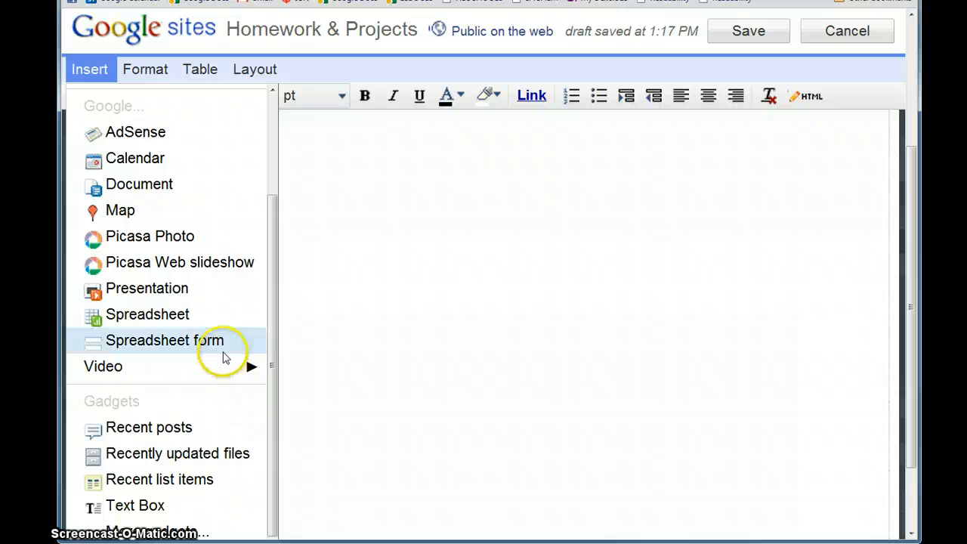
scroll(148, 450, "down", 2)
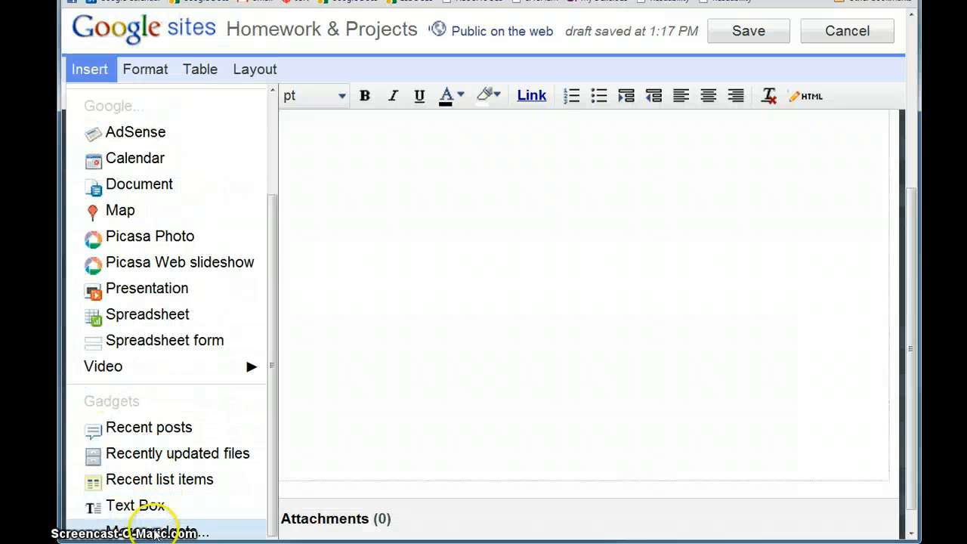
left_click(155, 534)
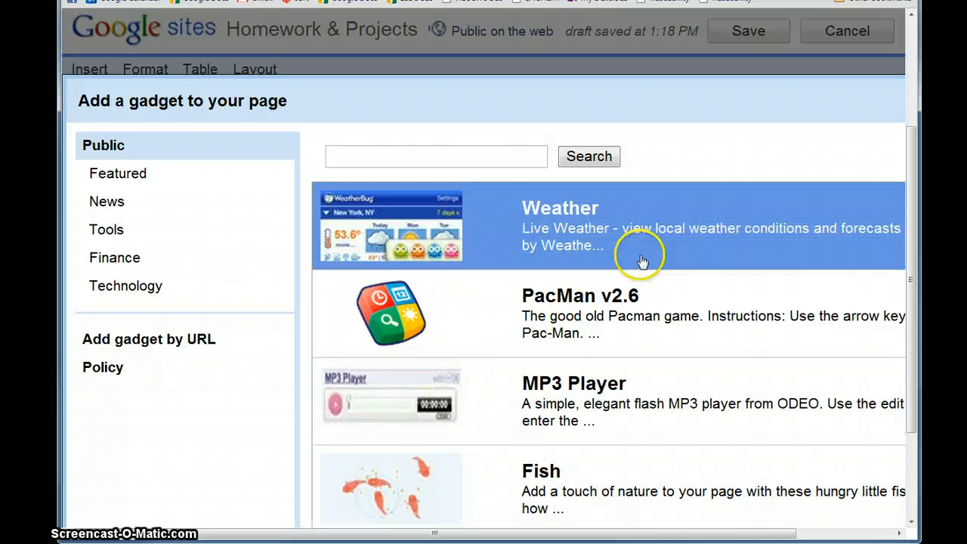
scroll(231, 305, "down", 3)
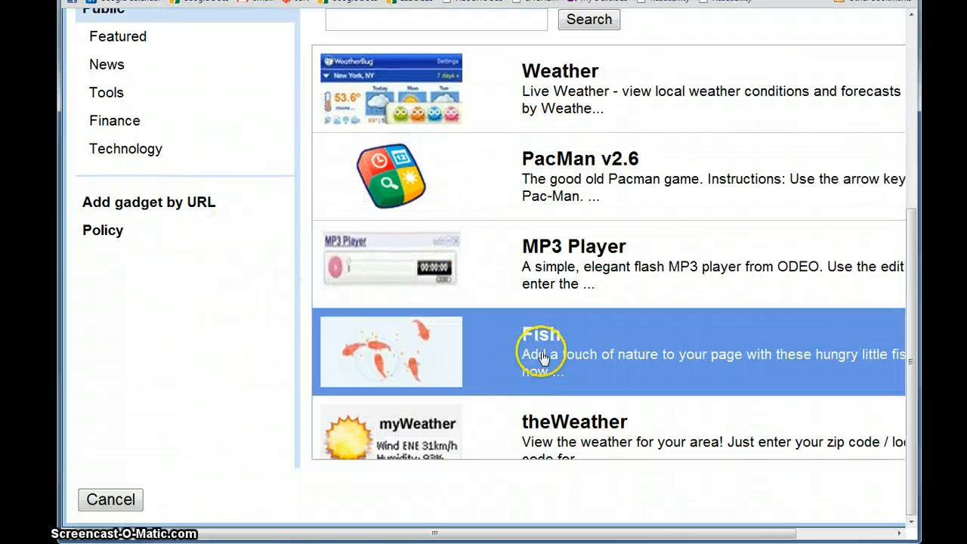
left_click(492, 358)
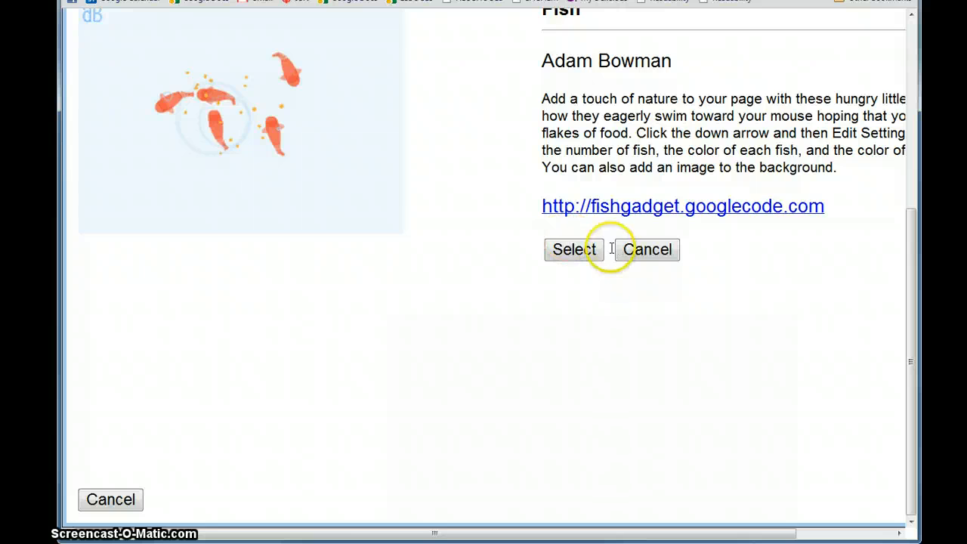
left_click(574, 318)
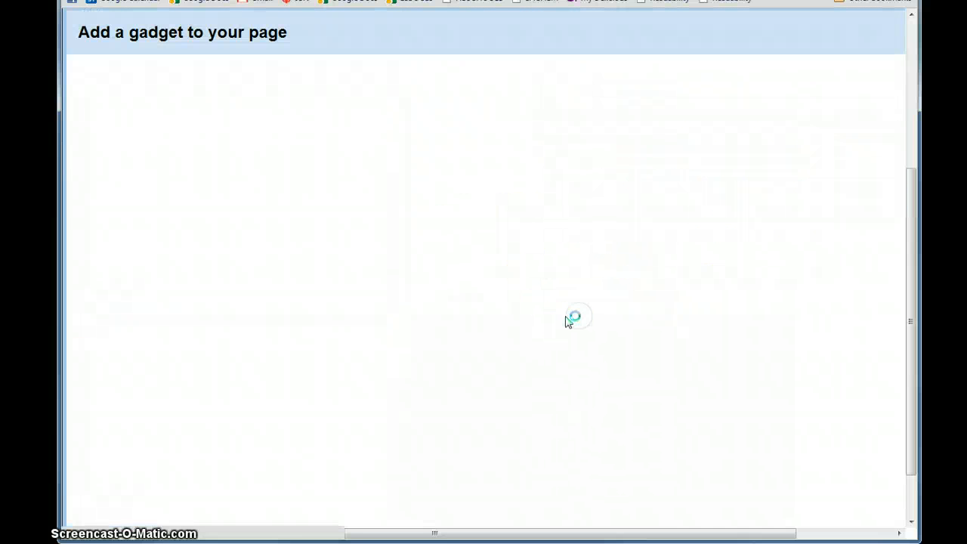
- Add the Fish gadget to the page with its default settings and save the Homework & Projects page
scroll(424, 227, "down", 8)
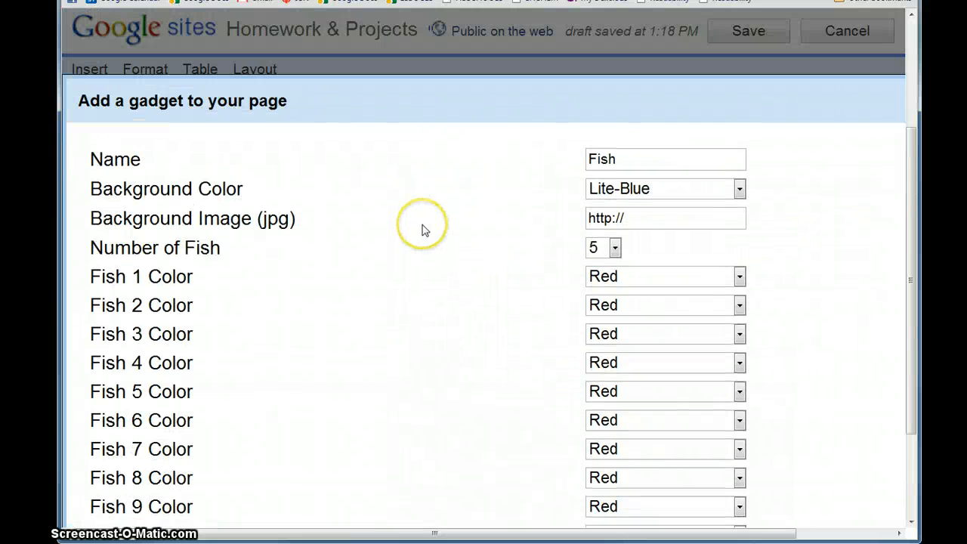
scroll(424, 230, "down", 2)
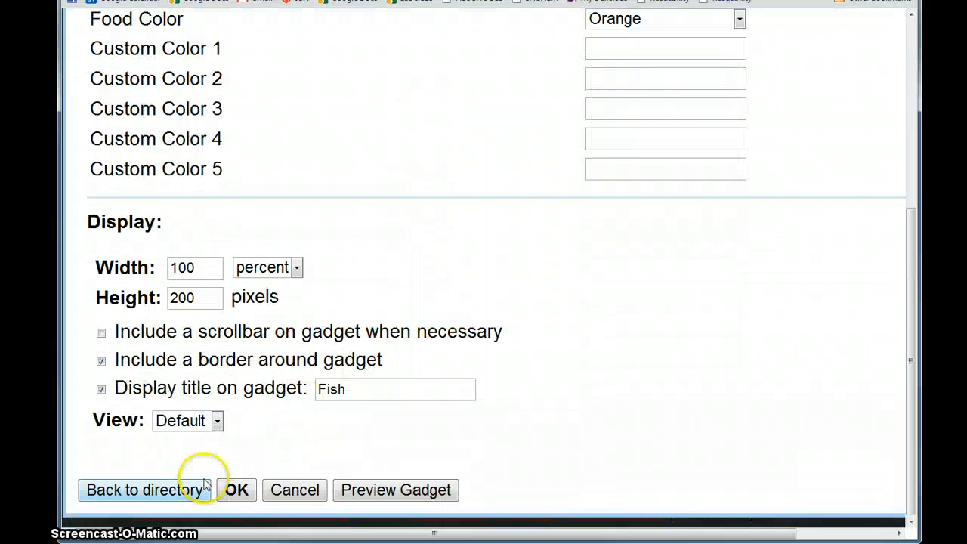
left_click(236, 491)
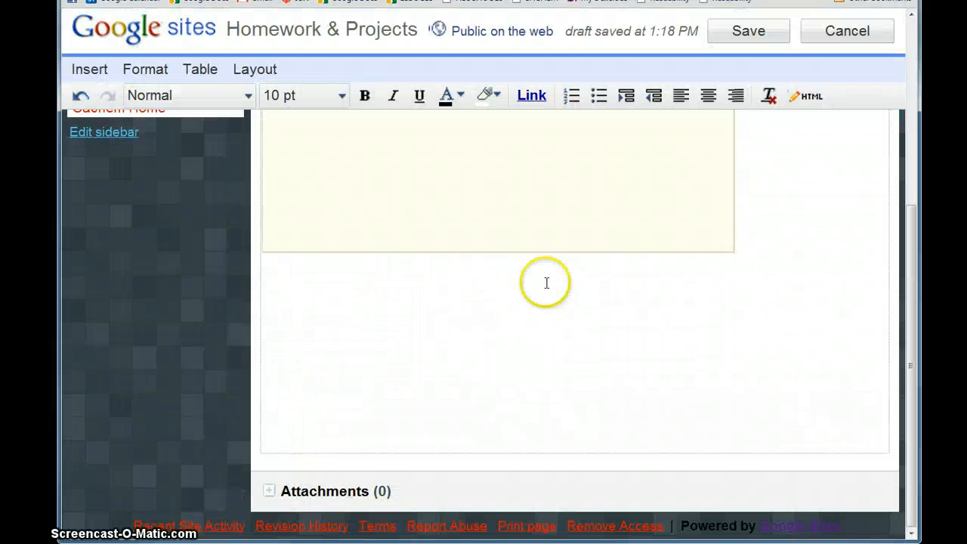
scroll(695, 330, "up", 4)
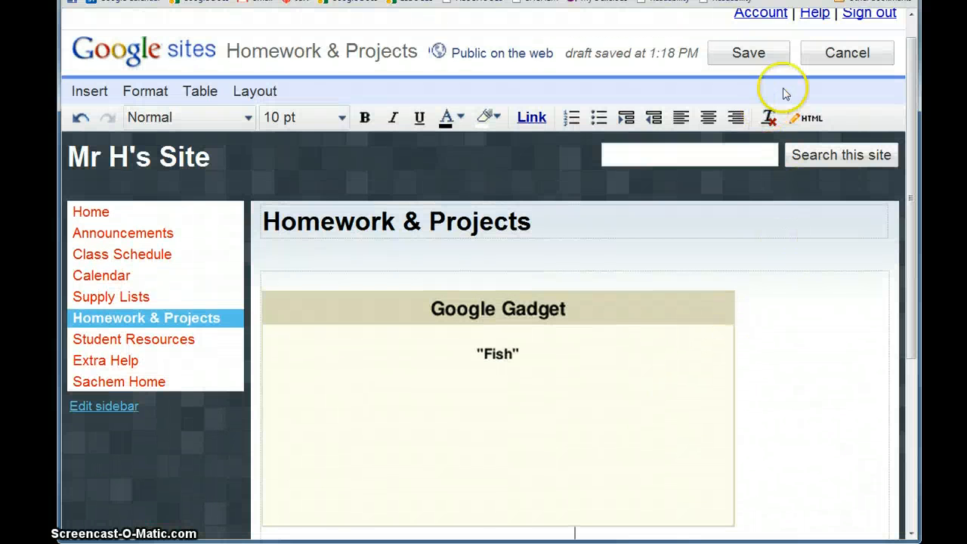
left_click(749, 55)
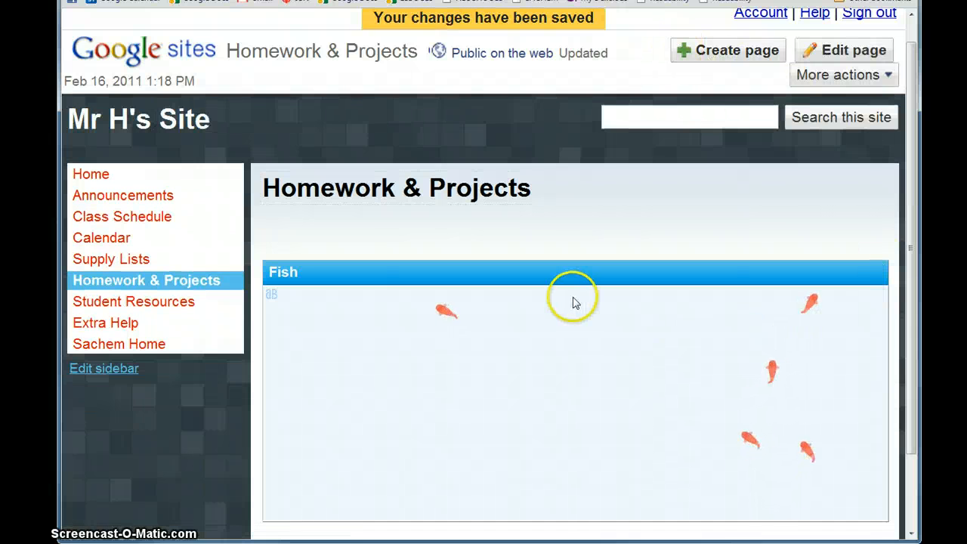
- Try out the Fish gadget on the saved page by dropping food at several spots in its water
left_click(400, 387)
left_click(542, 366)
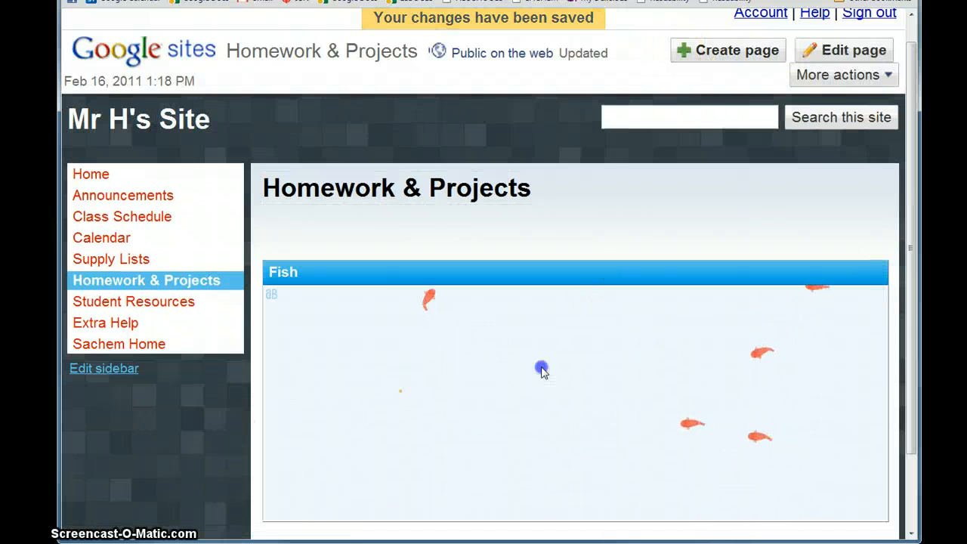
left_click(477, 464)
left_click(723, 486)
left_click(711, 426)
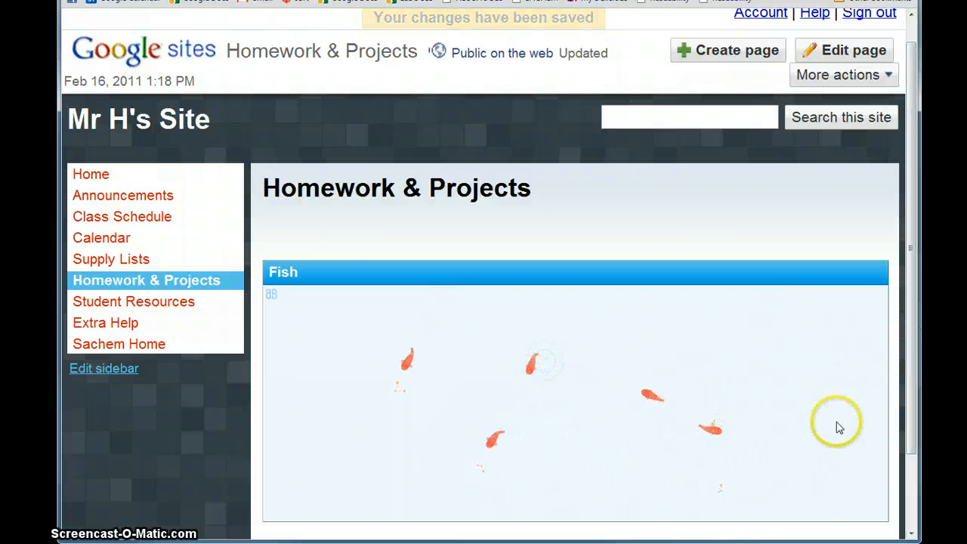
left_click(654, 348)
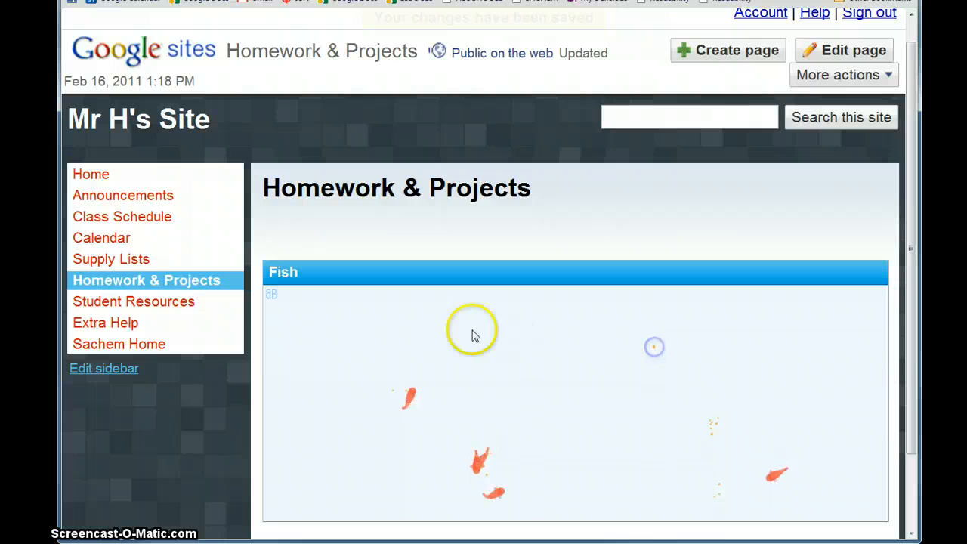
left_click(471, 328)
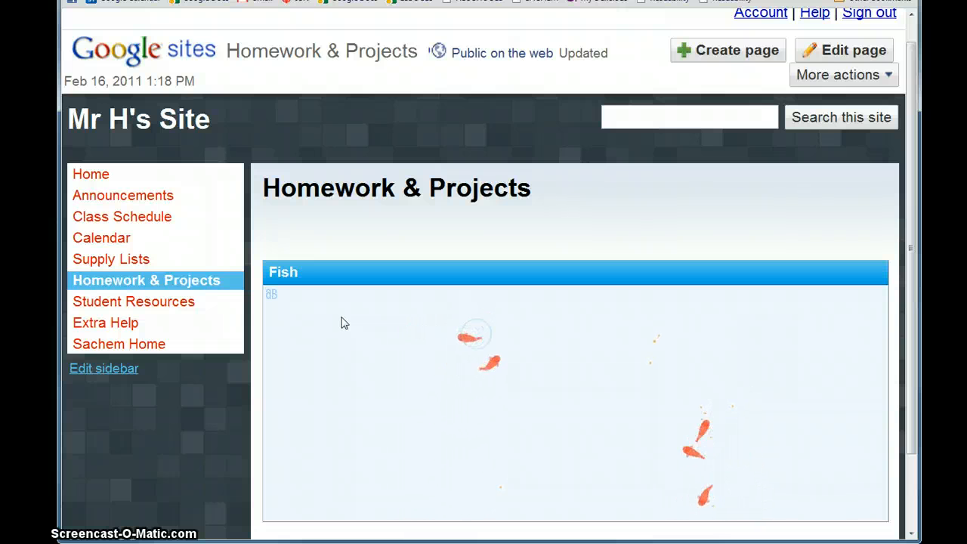
left_click(349, 323)
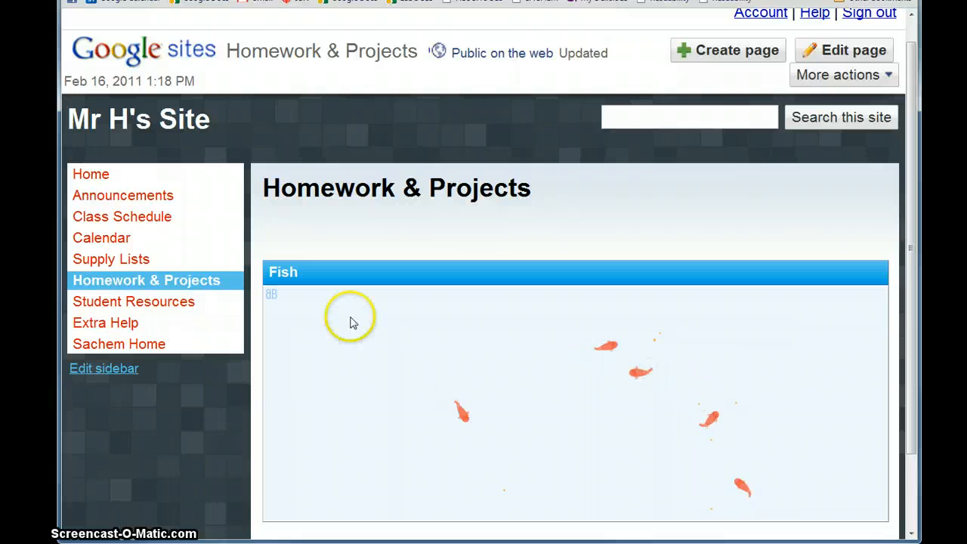
scroll(352, 324, "down", 1)
left_click(494, 315)
- Reopen the Homework & Projects page for editing and remove the Fish gadget from it
scroll(789, 158, "up", 2)
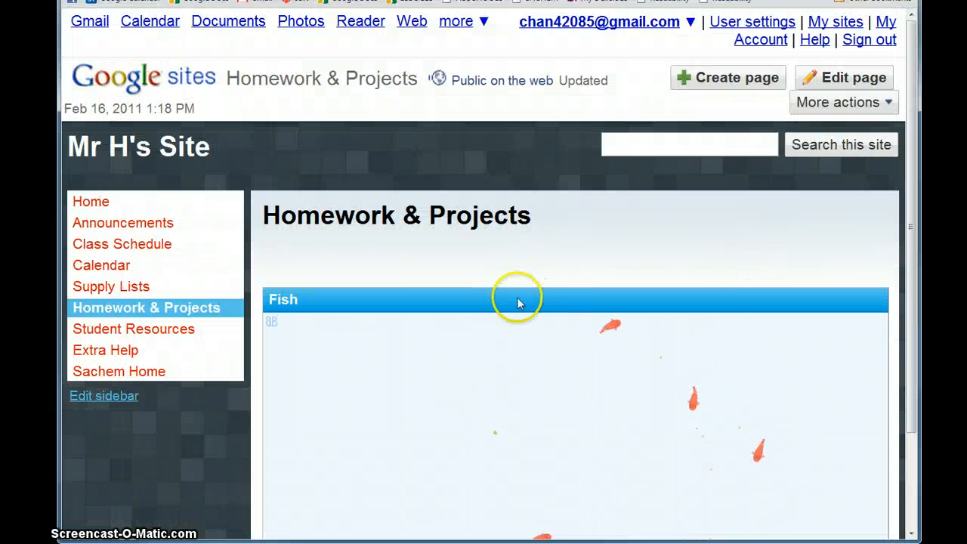
left_click(513, 301)
left_click(858, 79)
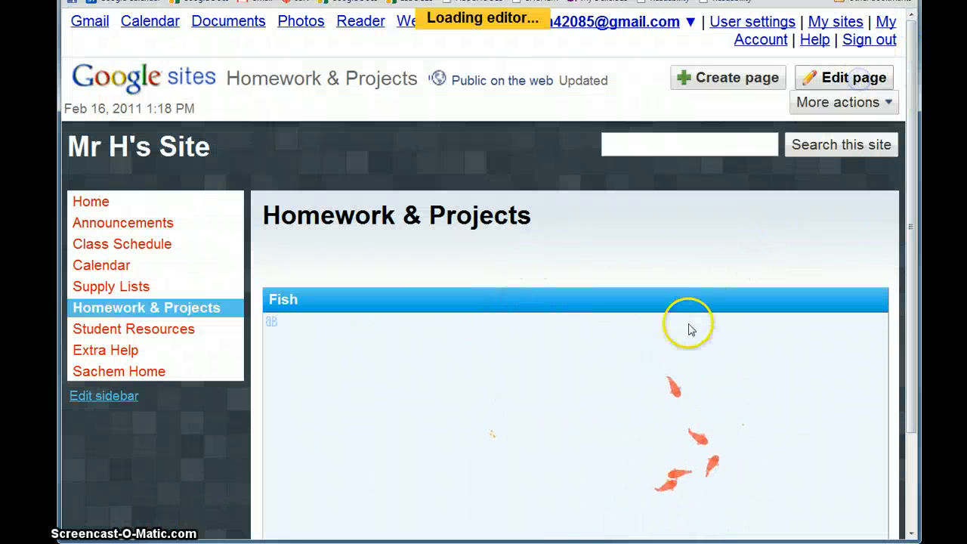
left_click(649, 340)
scroll(648, 302, "down", 1)
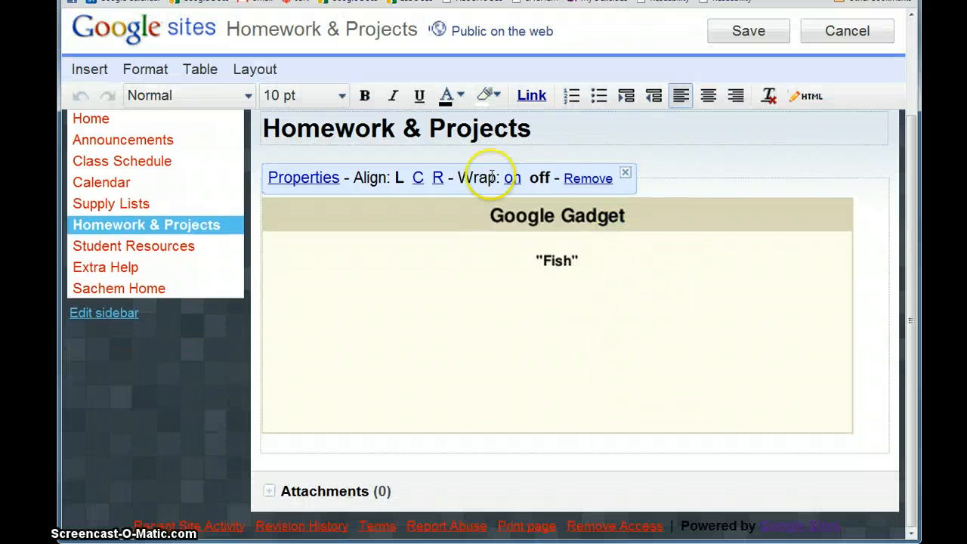
left_click(604, 182)
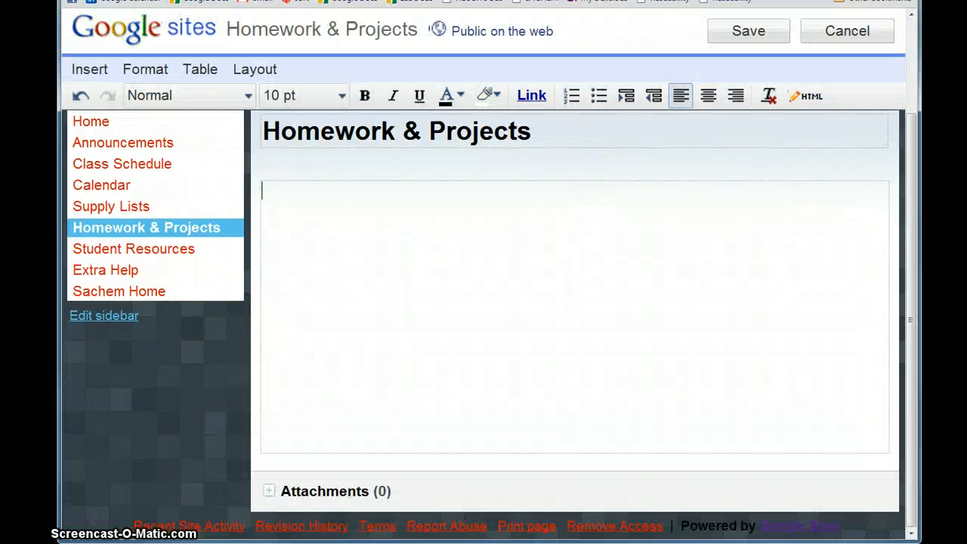
- Open the directory of additional gadgets for the page
left_click(84, 69)
scroll(155, 501, "down", 3)
left_click(148, 529)
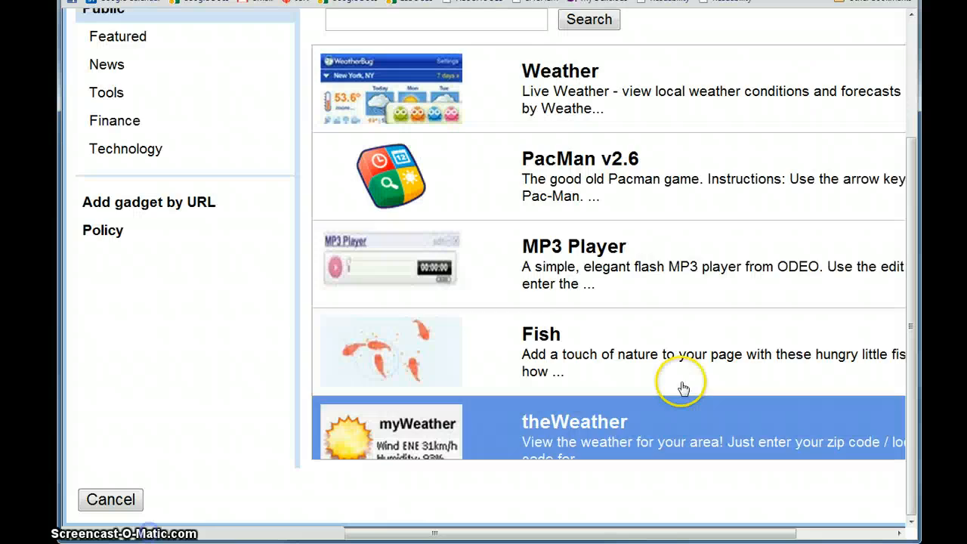
- Select the public Fish gadget and set its number of fish to 10 in the gadget setup
left_click(539, 330)
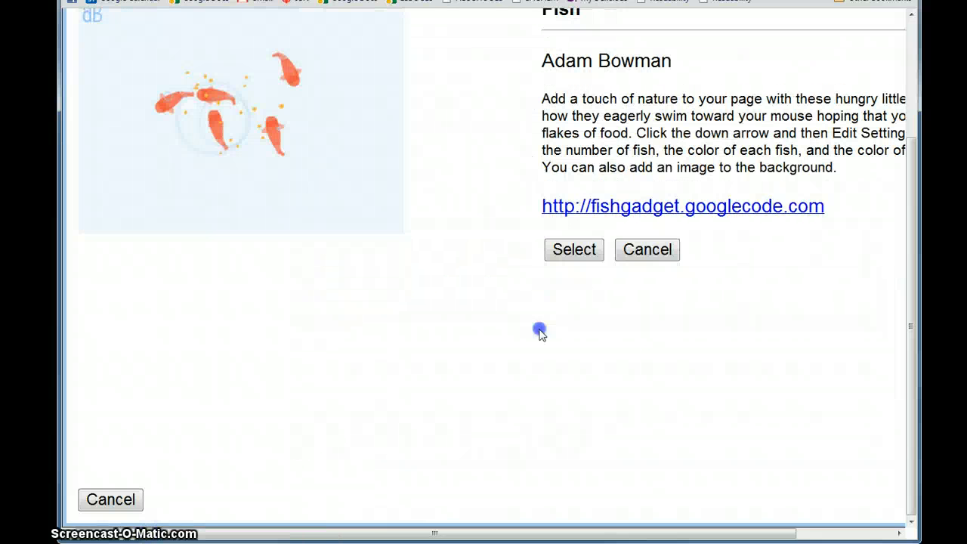
left_click(583, 251)
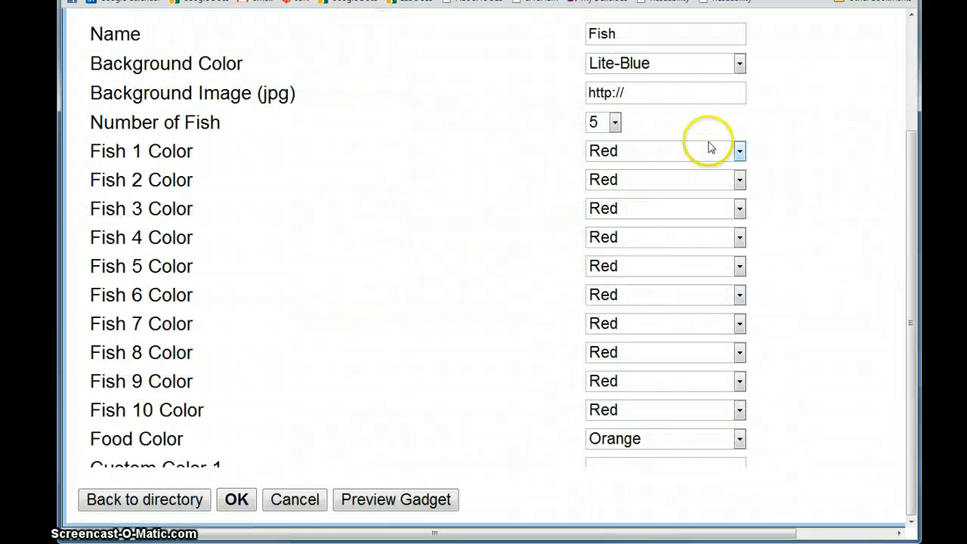
scroll(540, 291, "down", 3)
scroll(539, 293, "down", 3)
scroll(559, 313, "up", 3)
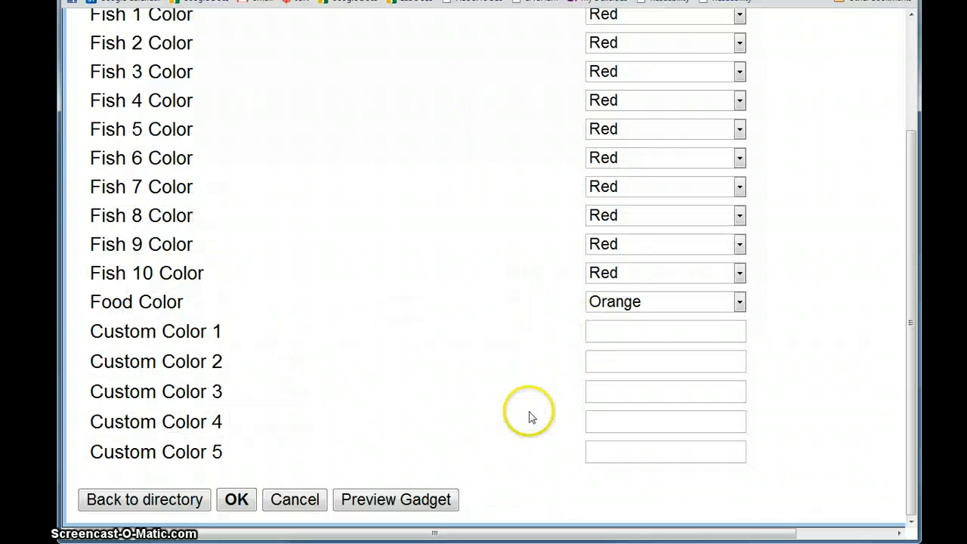
scroll(531, 417, "up", 3)
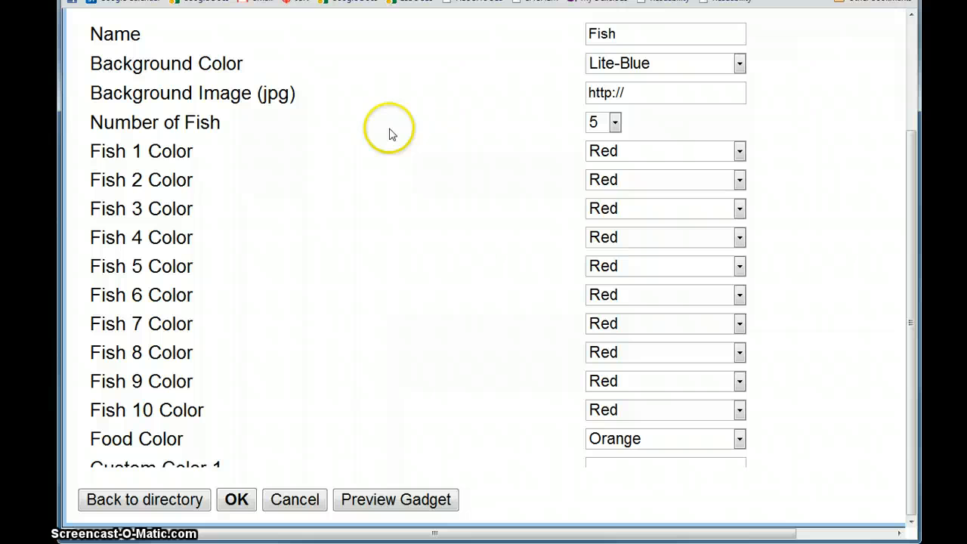
left_click(608, 122)
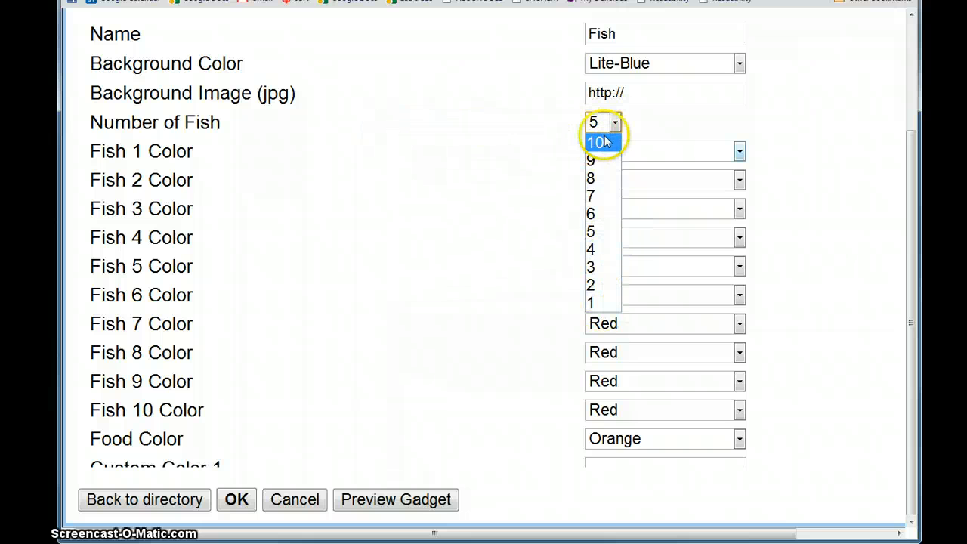
left_click(604, 142)
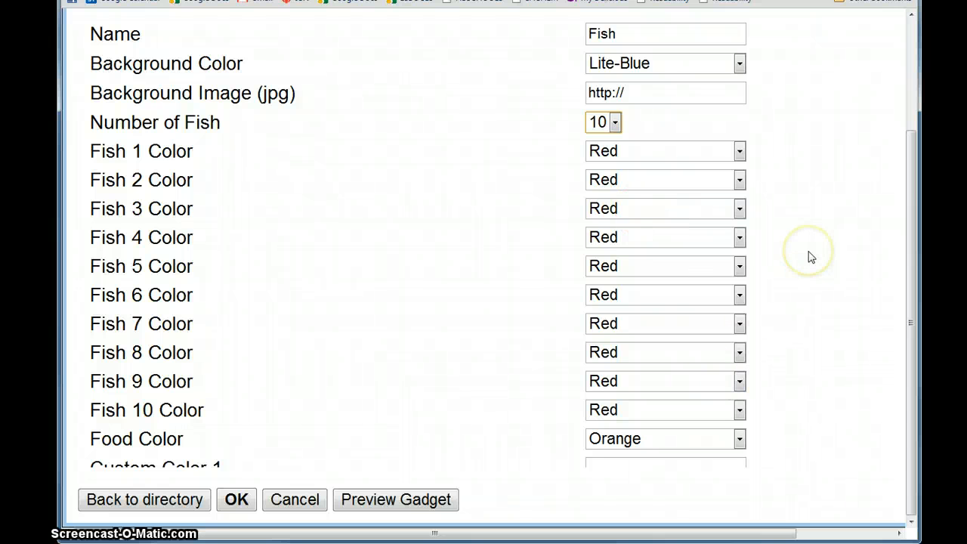
- Look over the Fish gadget's color and display settings, and return to the gadget directory without adding it
scroll(798, 317, "up", 1)
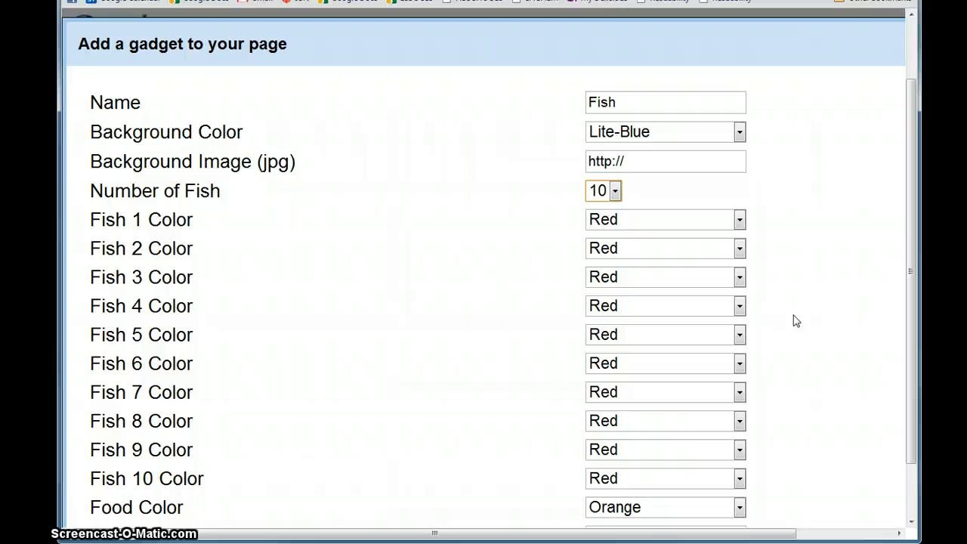
scroll(705, 311, "down", 5)
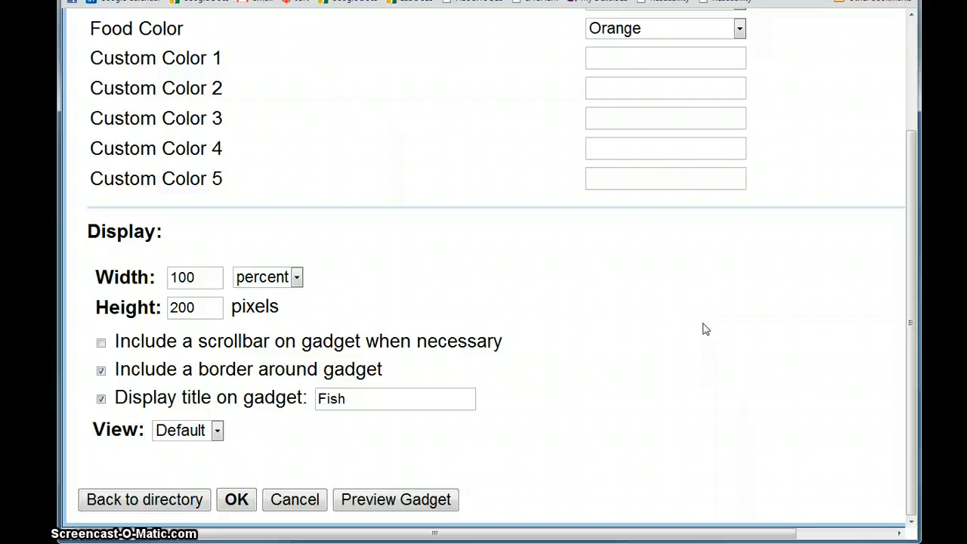
scroll(705, 329, "up", 4)
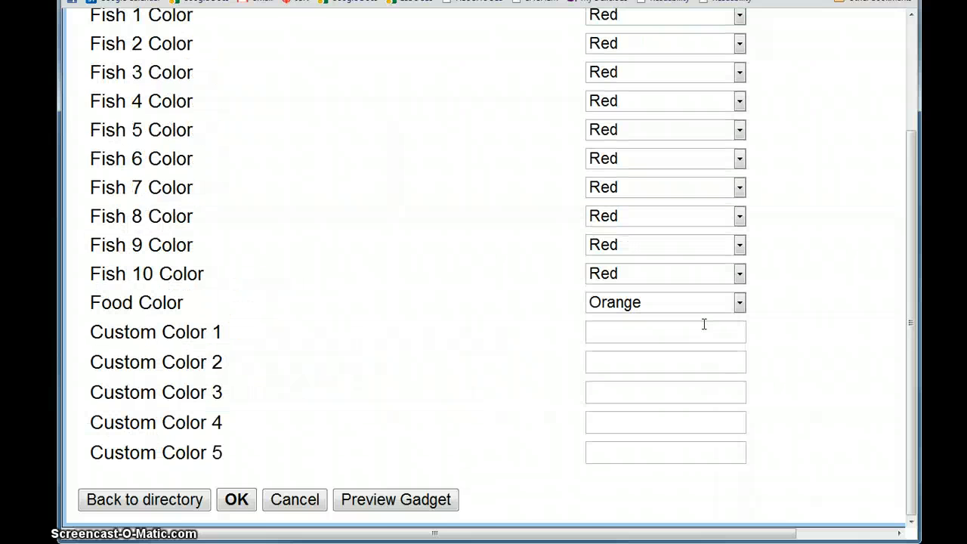
scroll(708, 322, "up", 4)
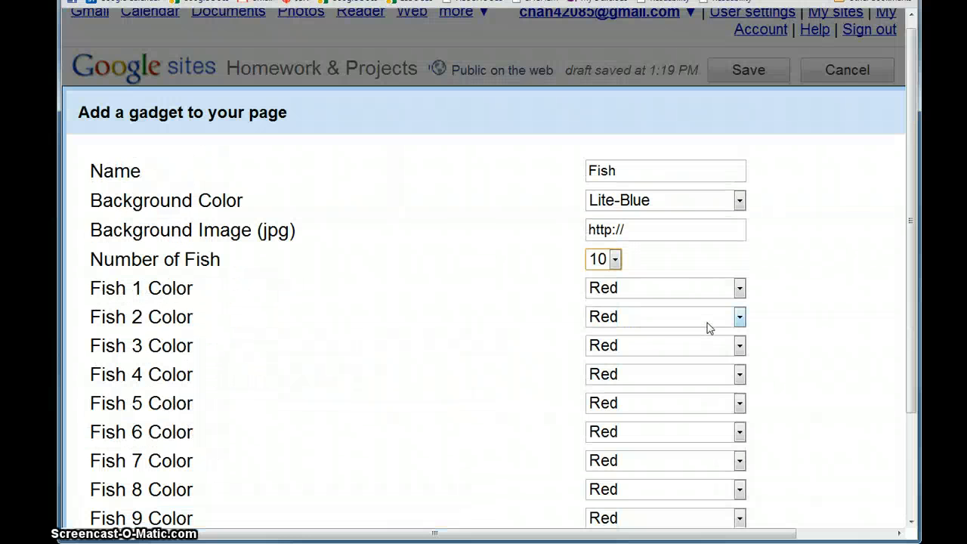
scroll(709, 327, "down", 8)
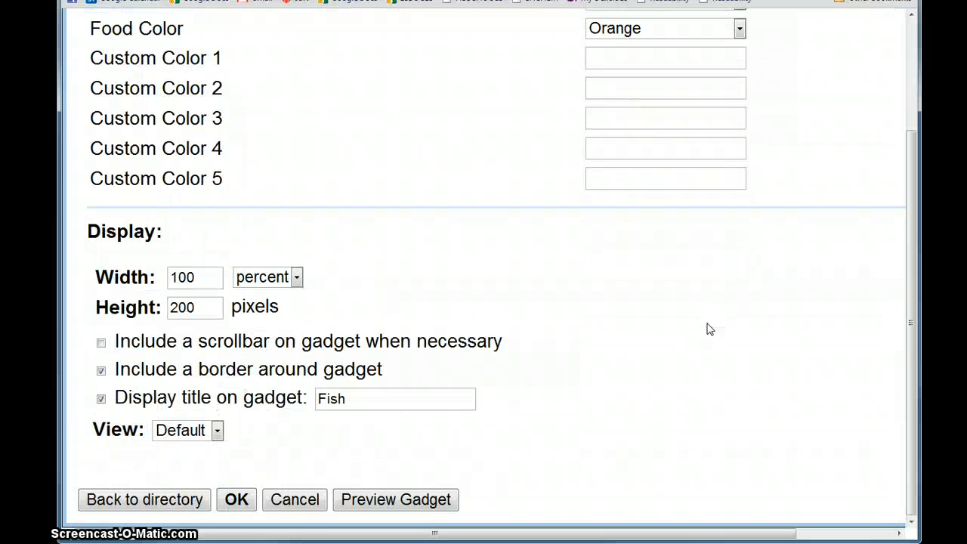
left_click(181, 502)
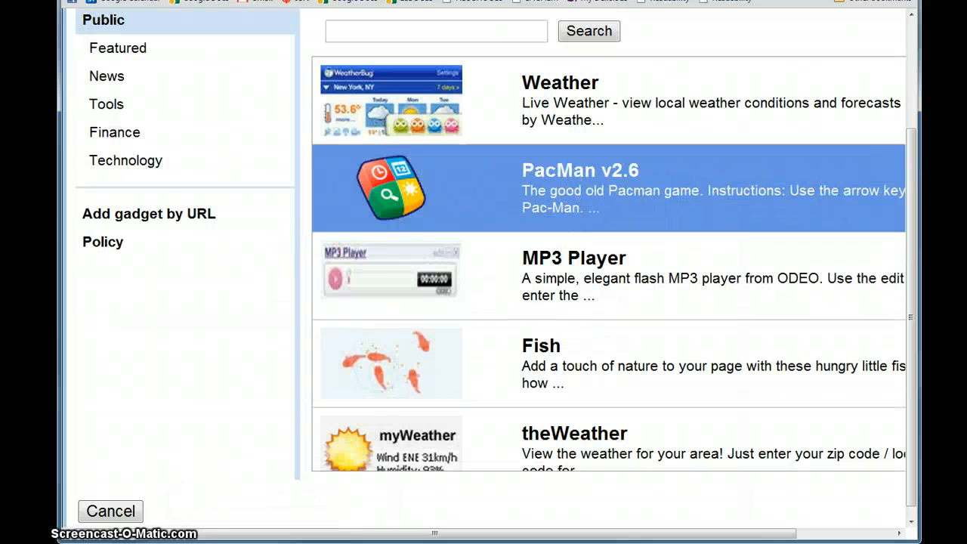
- Browse the public gadget listings, including the Featured and Tools categories
scroll(910, 198, "down", 1)
scroll(492, 201, "up", 3)
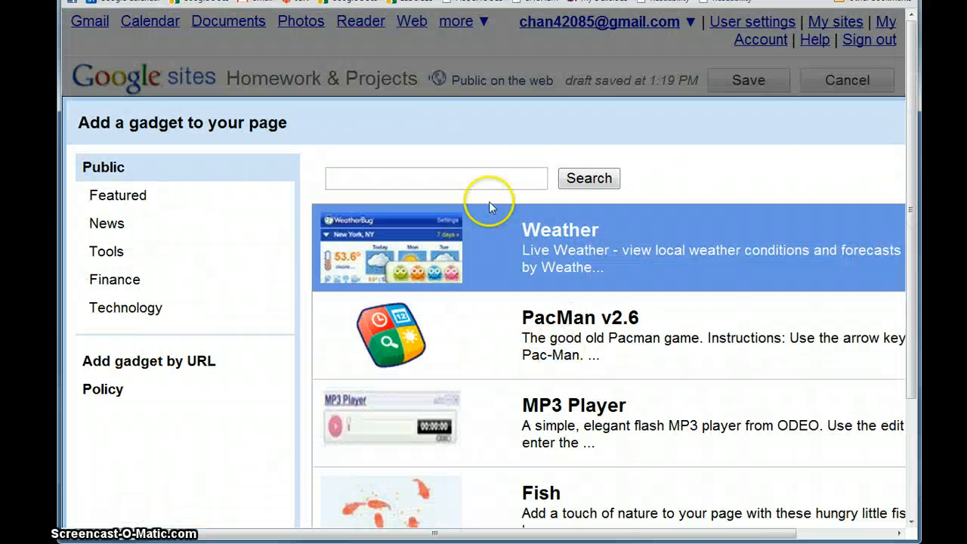
left_click(477, 178)
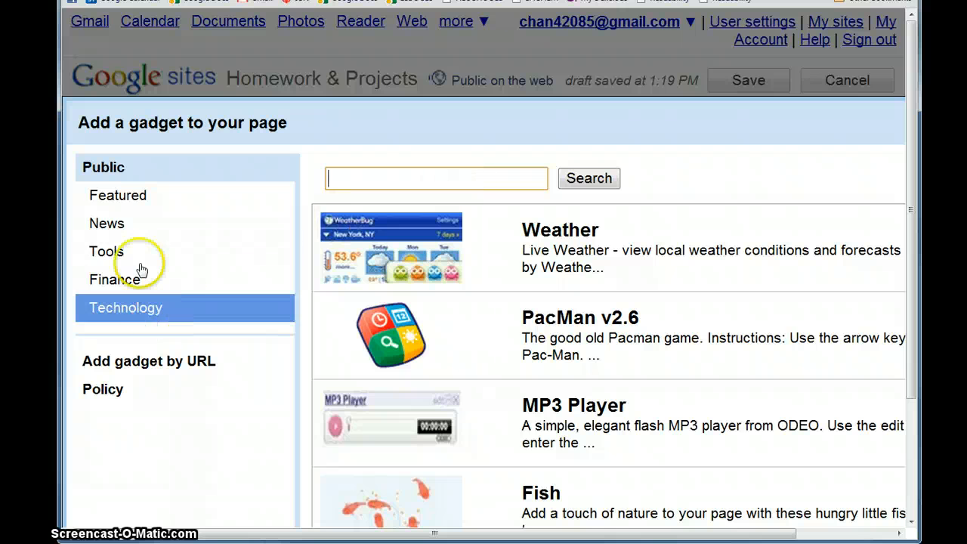
left_click(103, 190)
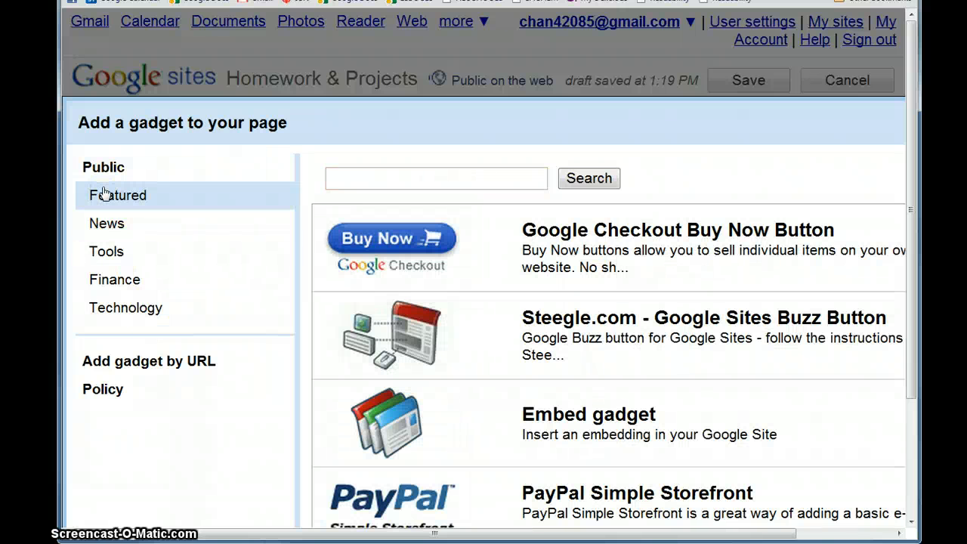
scroll(469, 294, "down", 5)
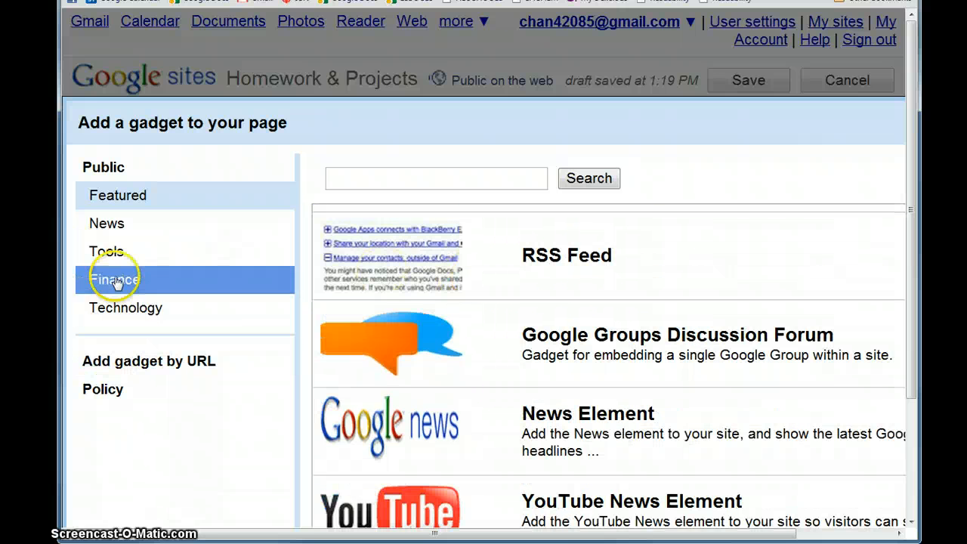
left_click(114, 257)
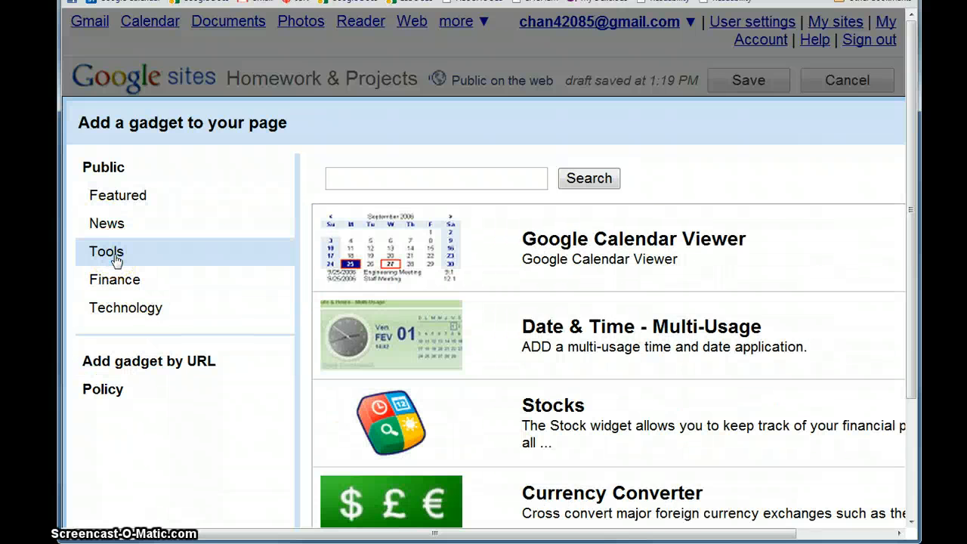
scroll(718, 335, "down", 5)
scroll(719, 331, "up", 5)
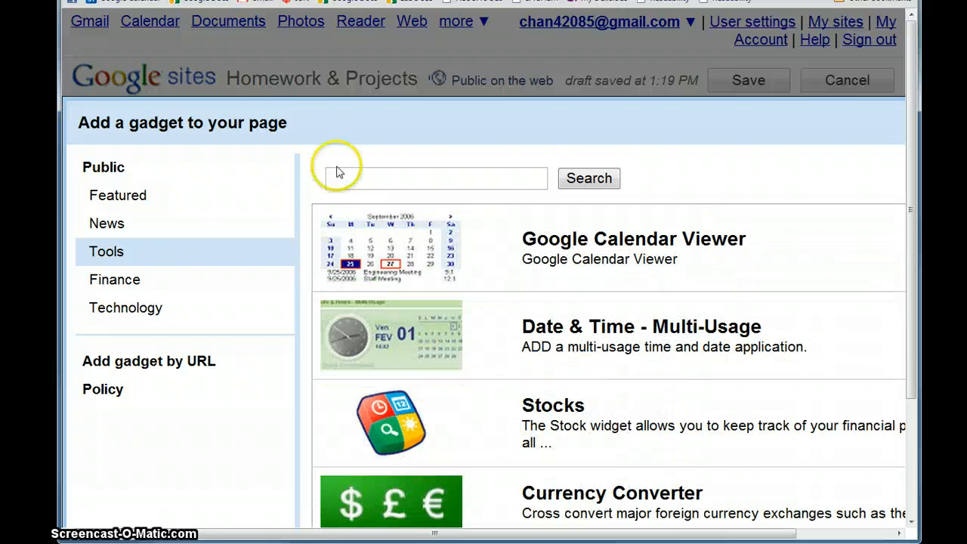
- Search the gadget directory for "Education" and look through the matching gadgets
left_click(341, 175)
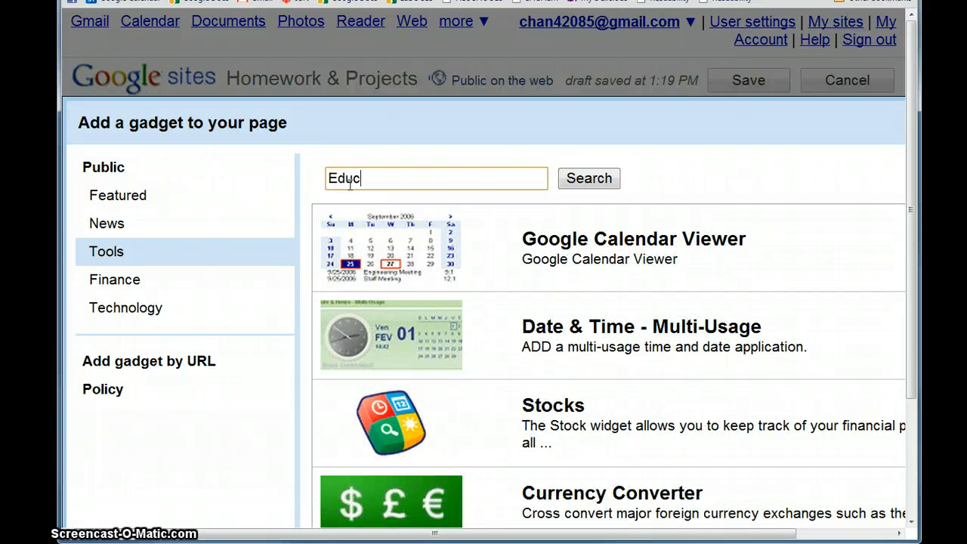
key("Return")
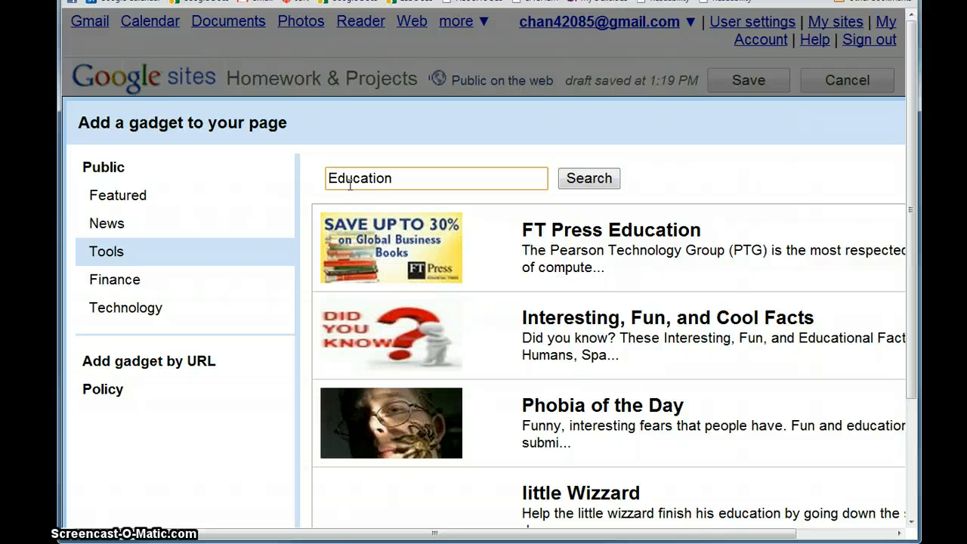
left_click(524, 229)
scroll(527, 231, "down", 5)
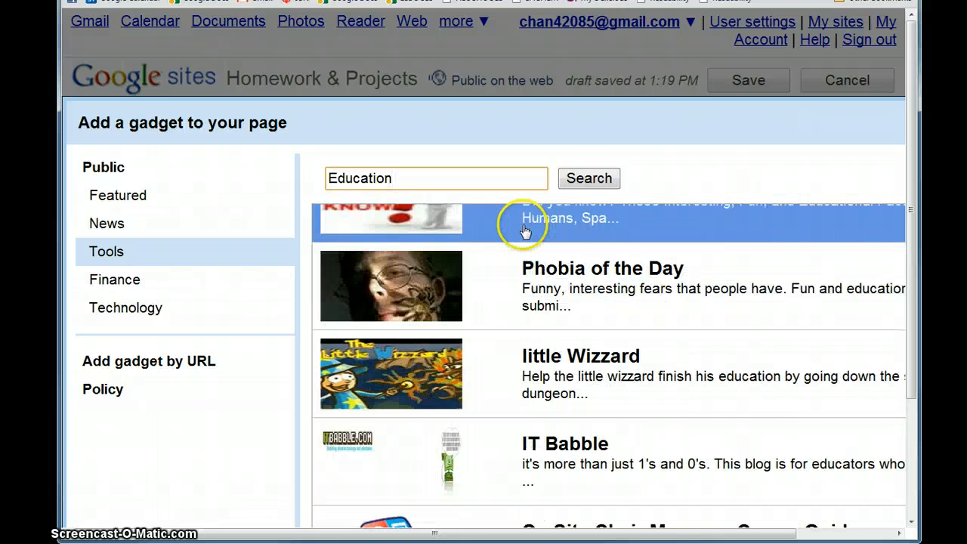
scroll(522, 230, "down", 3)
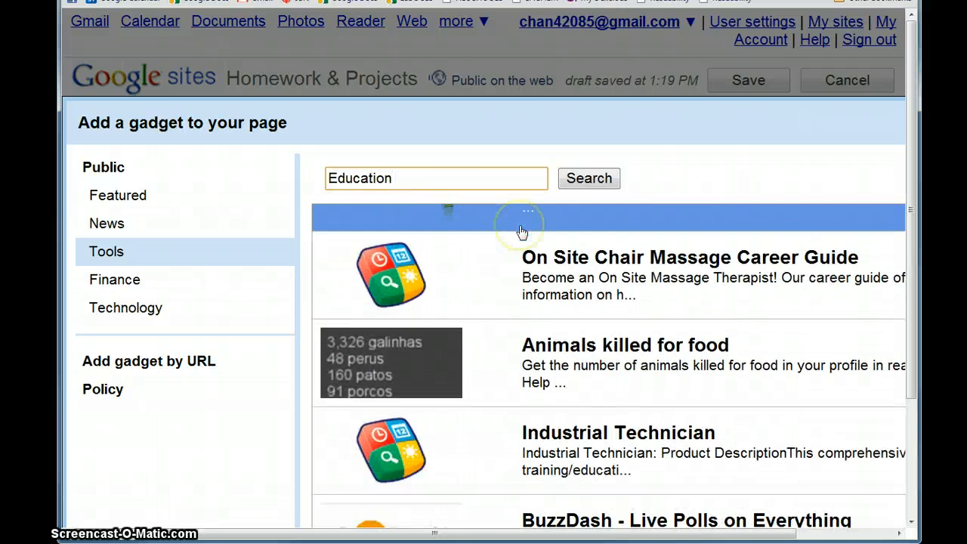
scroll(522, 232, "down", 2)
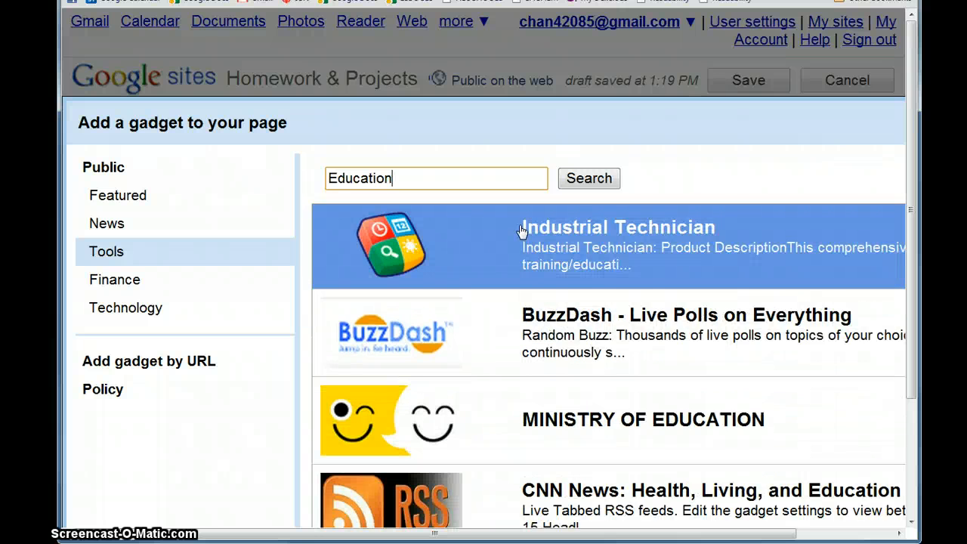
scroll(522, 230, "down", 3)
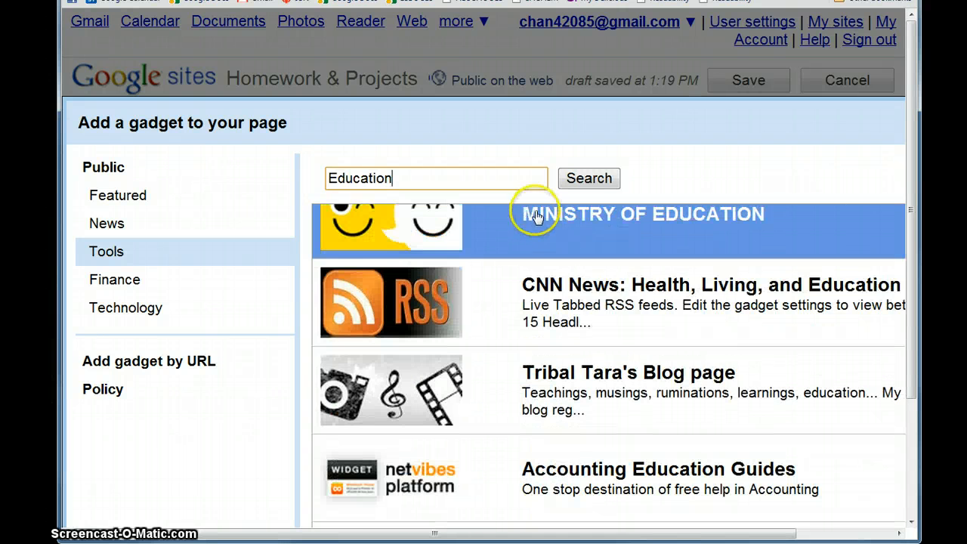
scroll(529, 221, "down", 2)
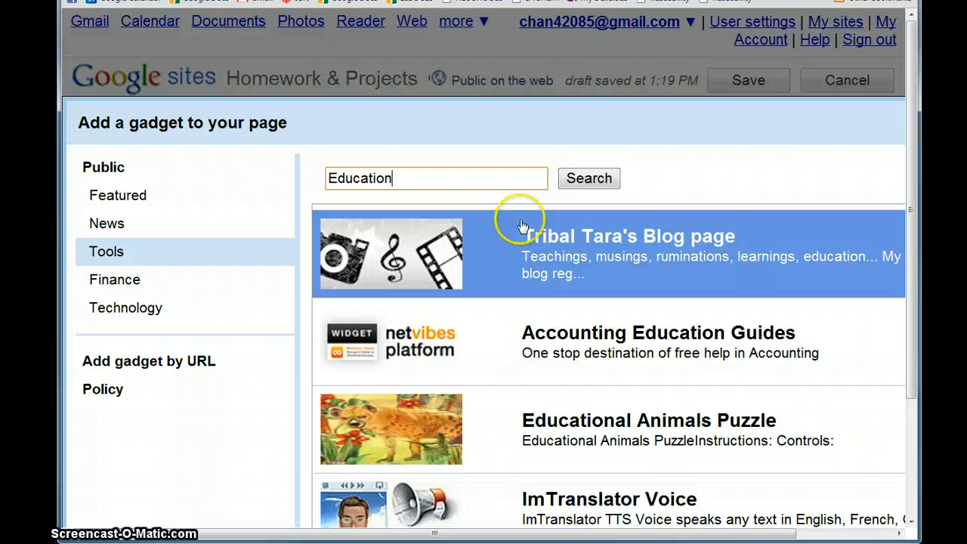
- Look through the Education gadget results and the Technology category, and close the gadget directory without adding a gadget
scroll(521, 226, "down", 5)
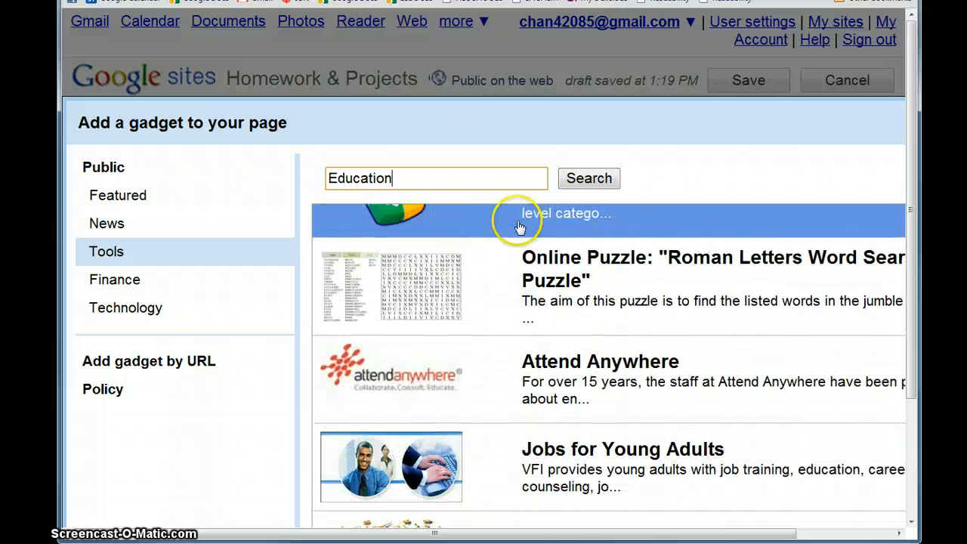
scroll(517, 228, "down", 2)
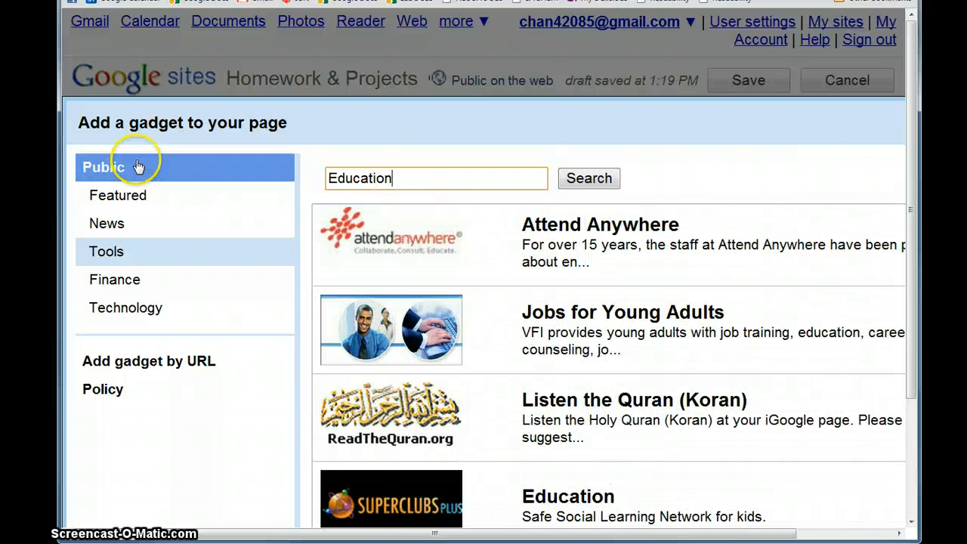
left_click(142, 308)
left_click(328, 198)
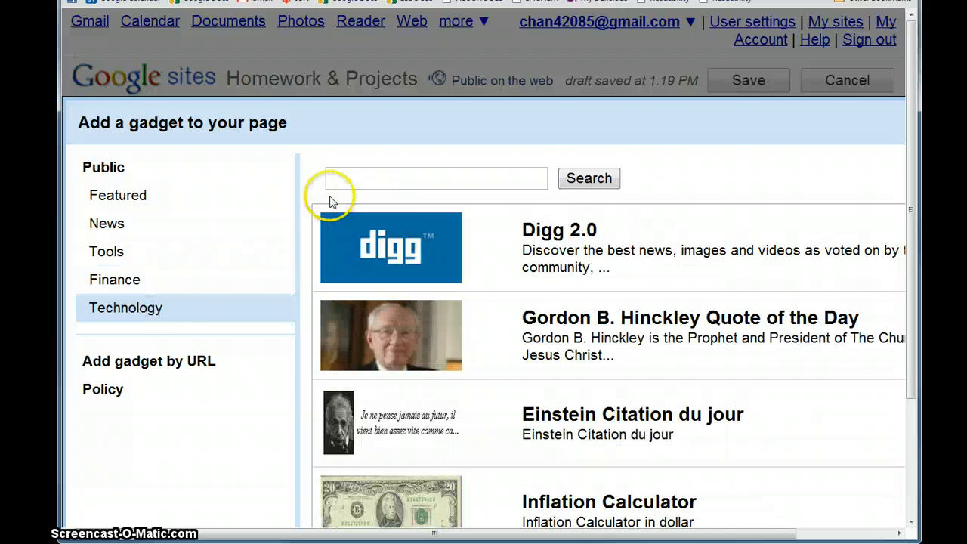
scroll(330, 197, "down", 3)
scroll(331, 201, "down", 5)
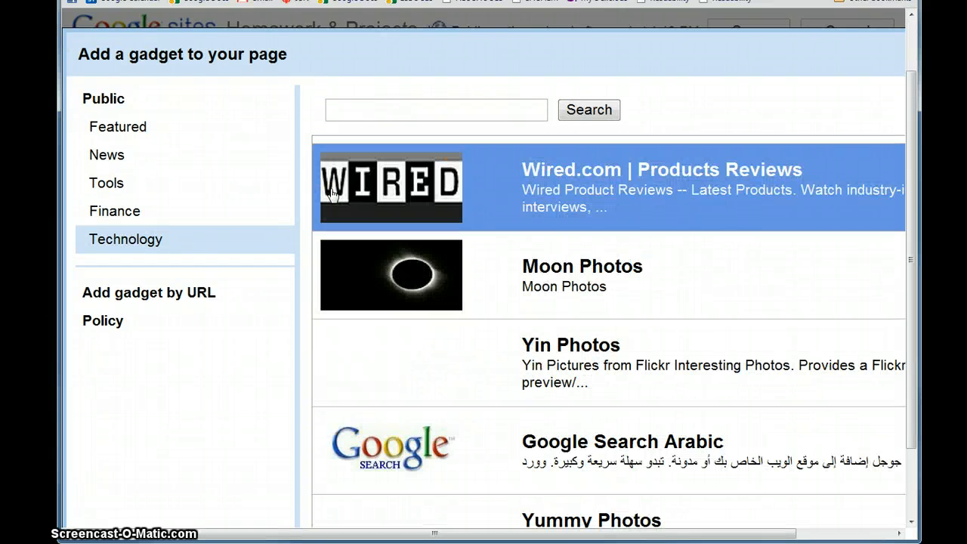
scroll(331, 196, "down", 2)
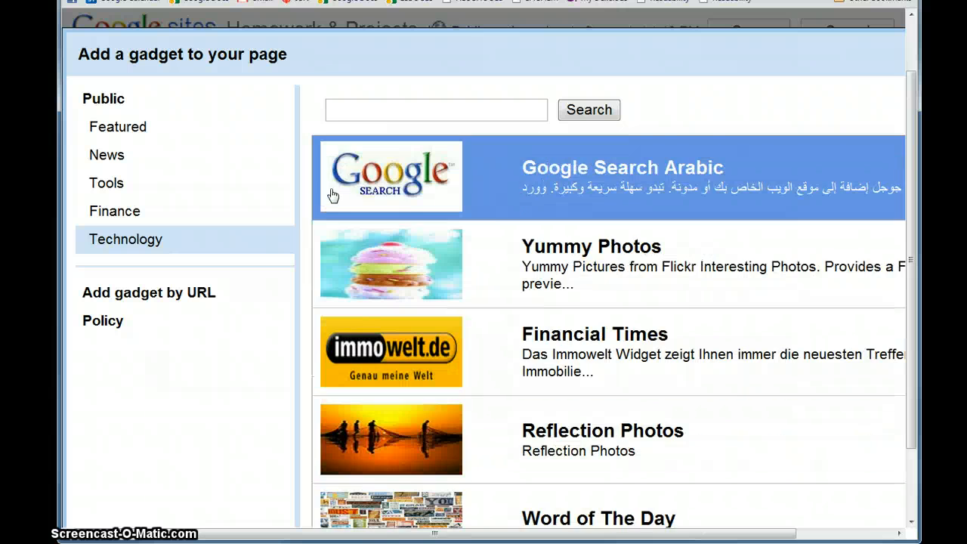
scroll(655, 166, "down", 1)
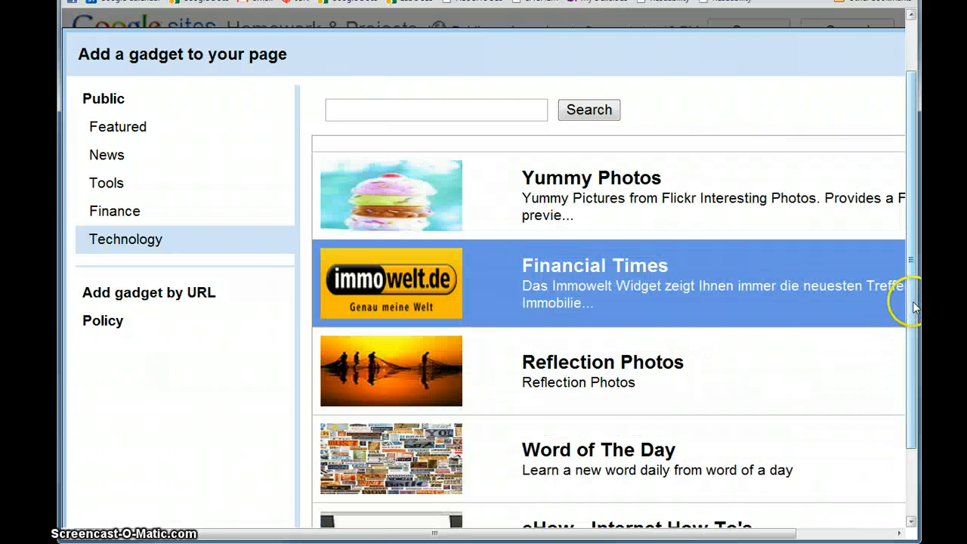
scroll(904, 299, "down", 1)
left_click(121, 497)
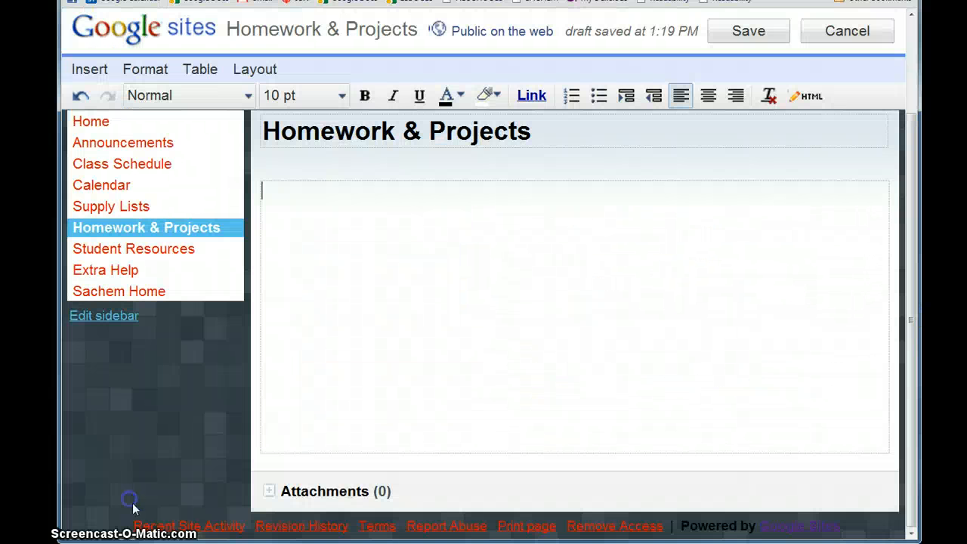
- Look over the insert, format, table and layout options available for the Homework & Projects page
left_click(551, 262)
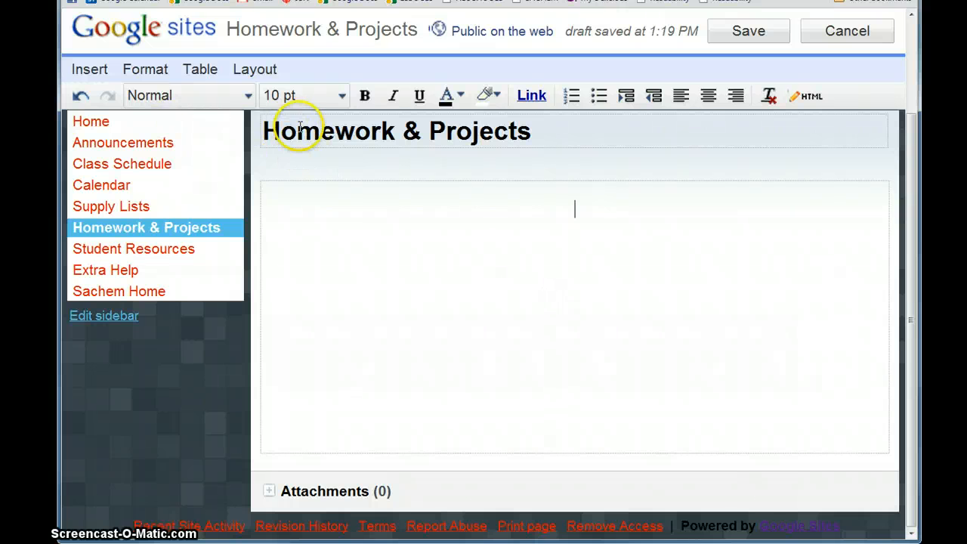
left_click(87, 68)
scroll(211, 310, "down", 3)
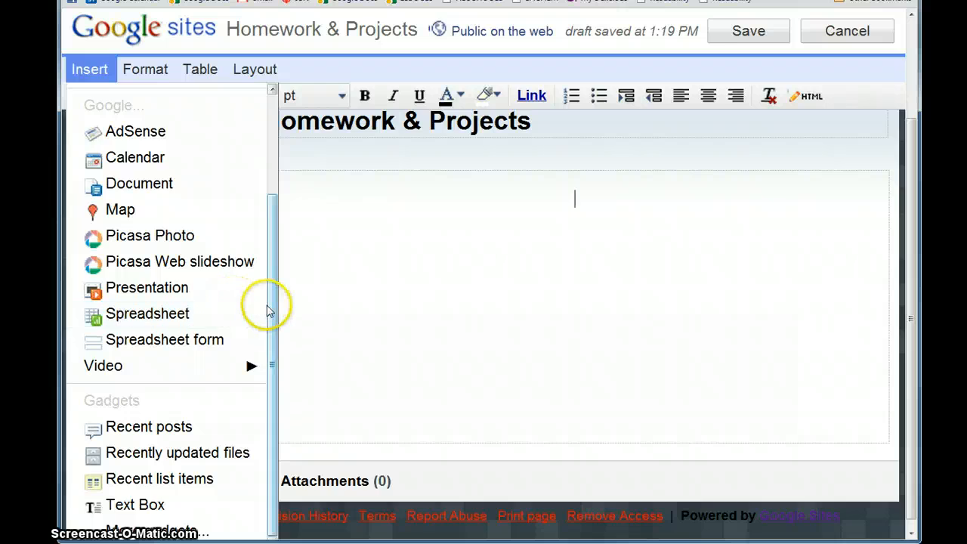
scroll(267, 309, "up", 2)
left_click(144, 117)
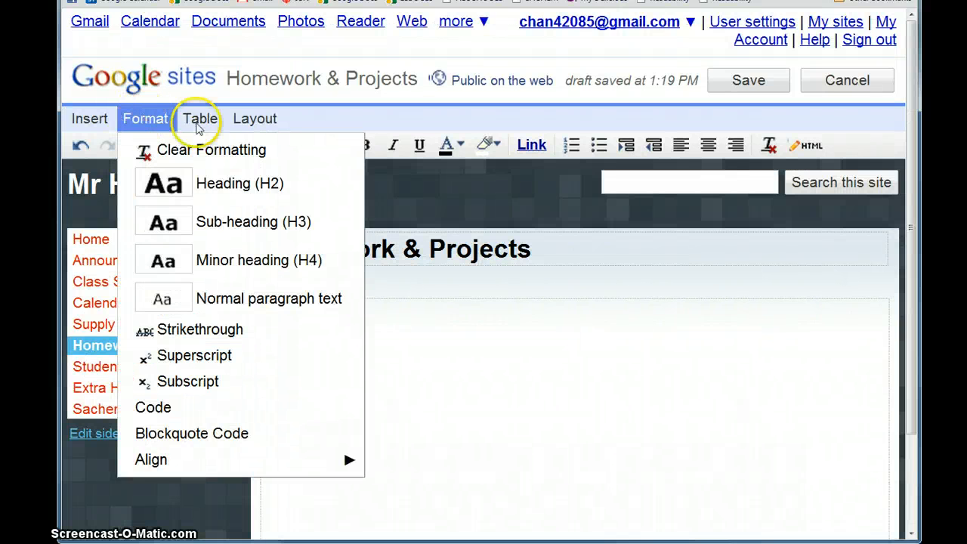
left_click(201, 123)
left_click(254, 119)
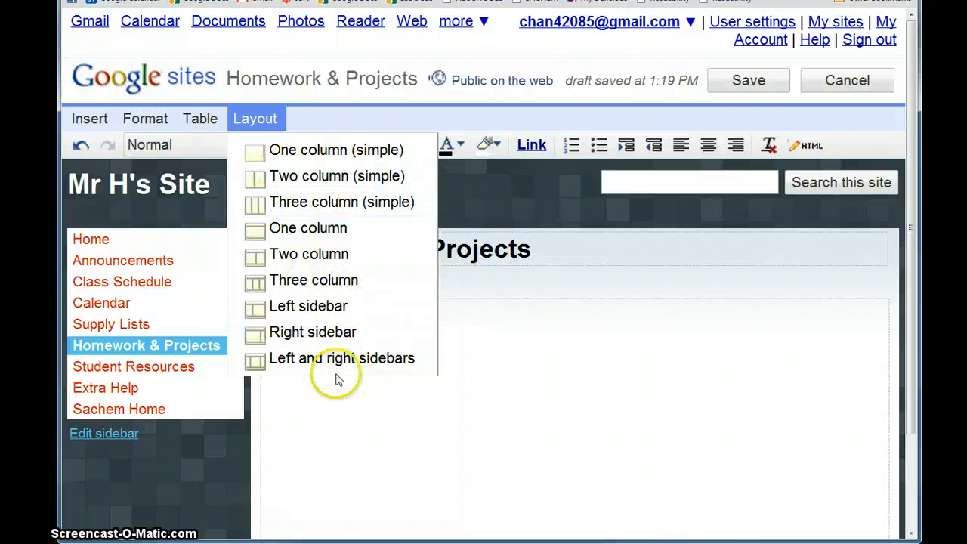
left_click(684, 476)
- Save the Homework & Projects page and open the site management area
left_click(747, 80)
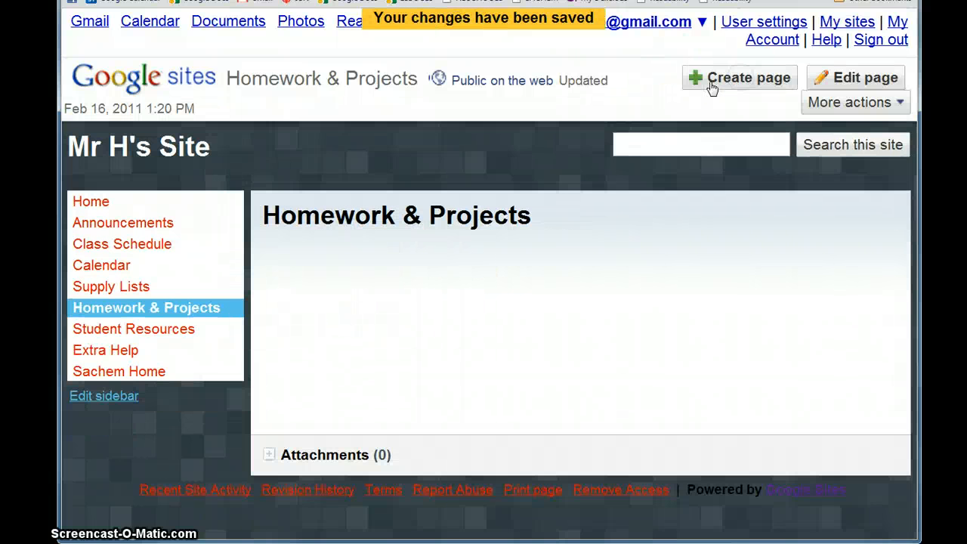
left_click(596, 296)
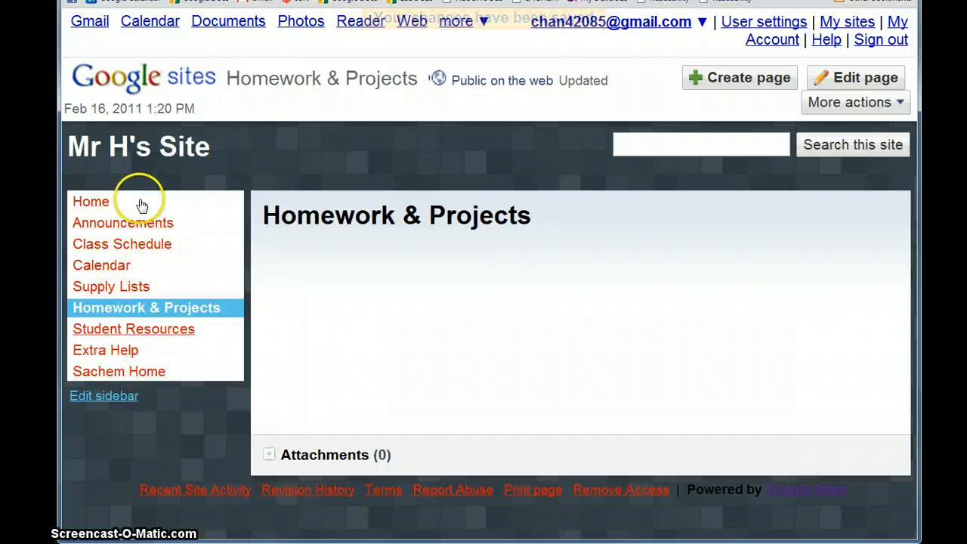
left_click(884, 109)
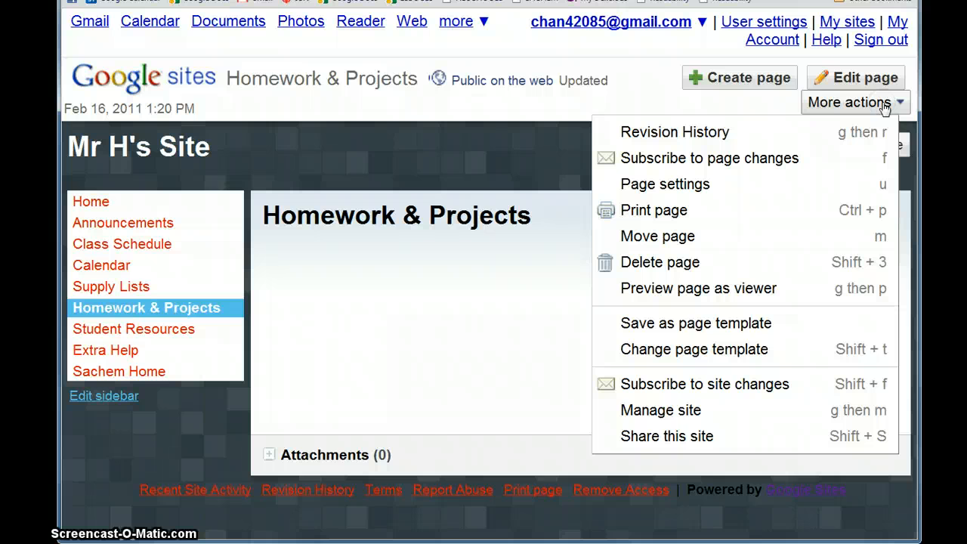
left_click(682, 418)
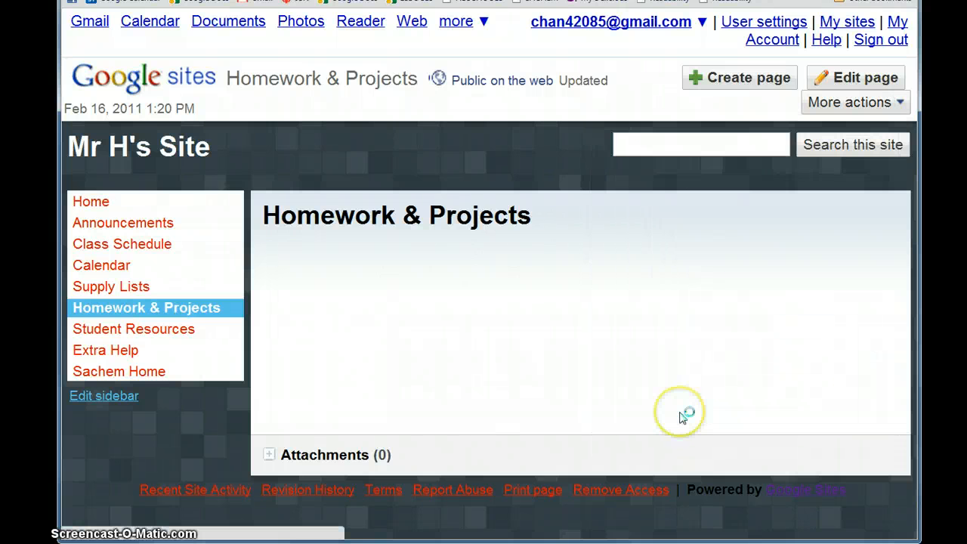
scroll(811, 194, "down", 2)
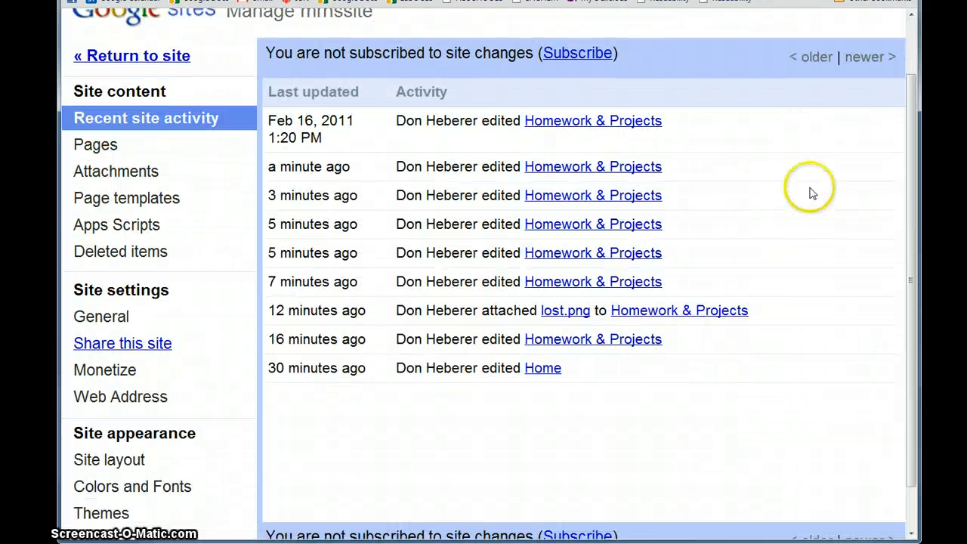
scroll(177, 321, "down", 2)
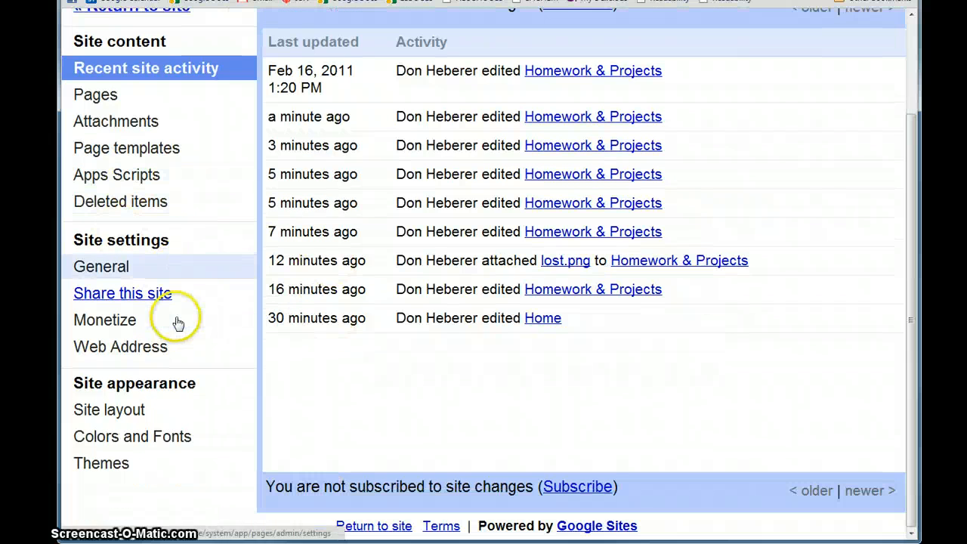
- Open the site layout settings under site appearance, dismissing the sharing settings without changes
left_click(121, 415)
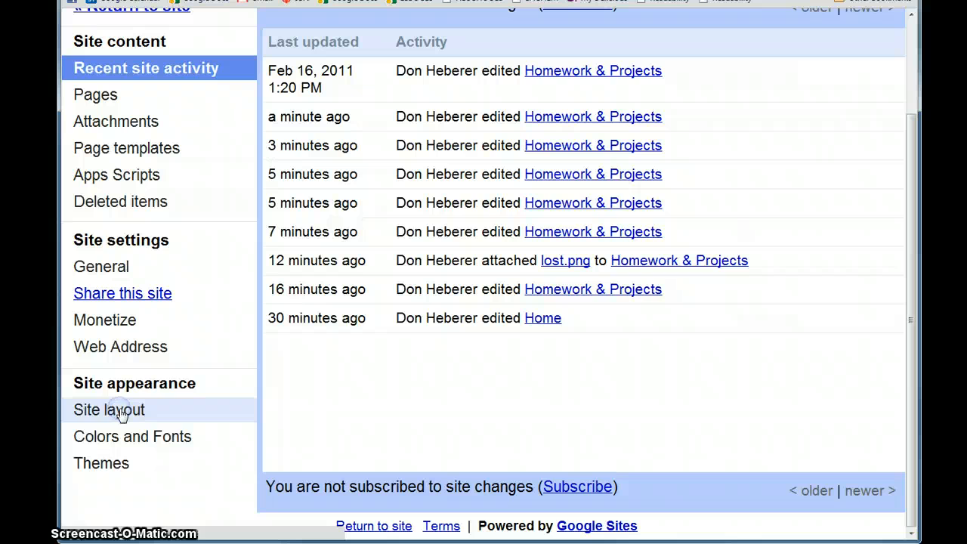
left_click(86, 411)
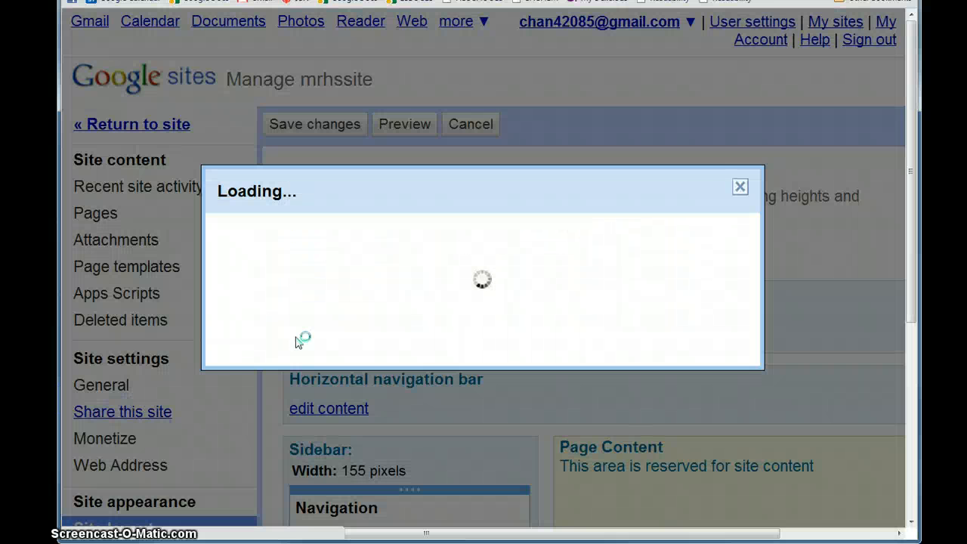
left_click(740, 188)
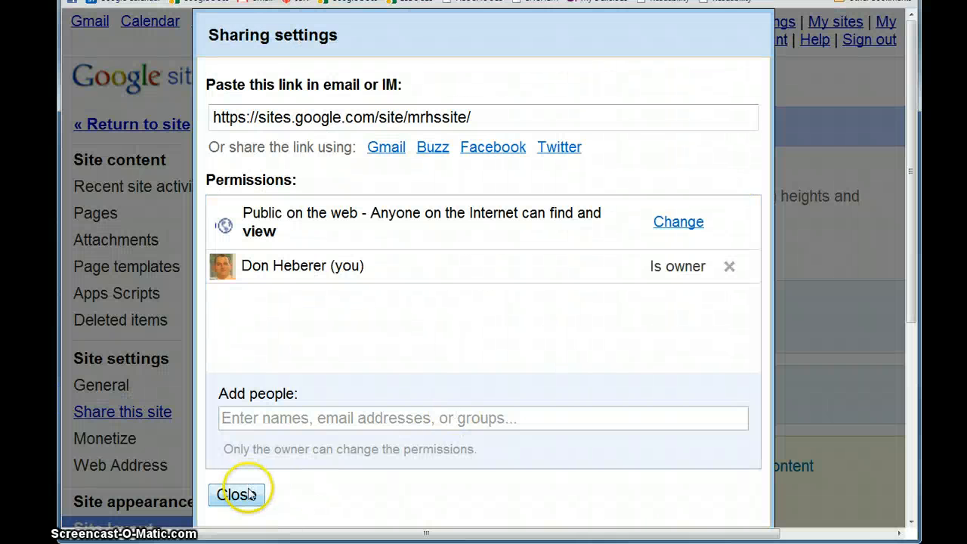
left_click(236, 494)
- Review the site layout options and accept them with the header, horizontal navigation bar and 155-pixel sidebar on the left included
scroll(470, 302, "down", 5)
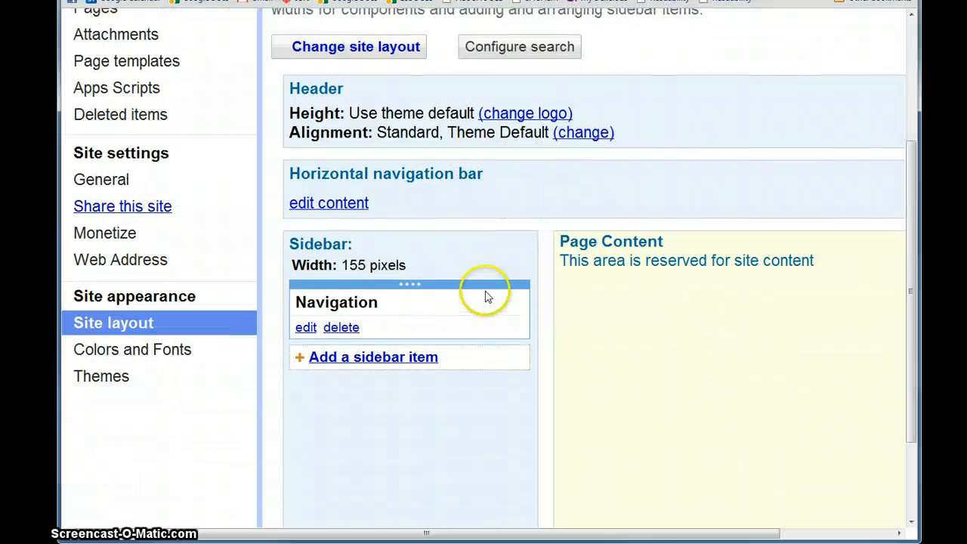
scroll(487, 296, "up", 1)
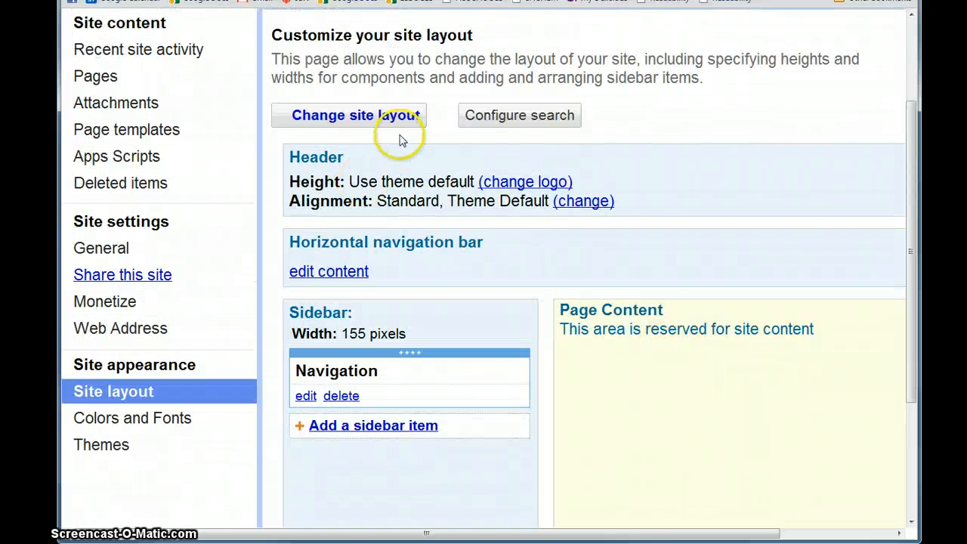
left_click(380, 120)
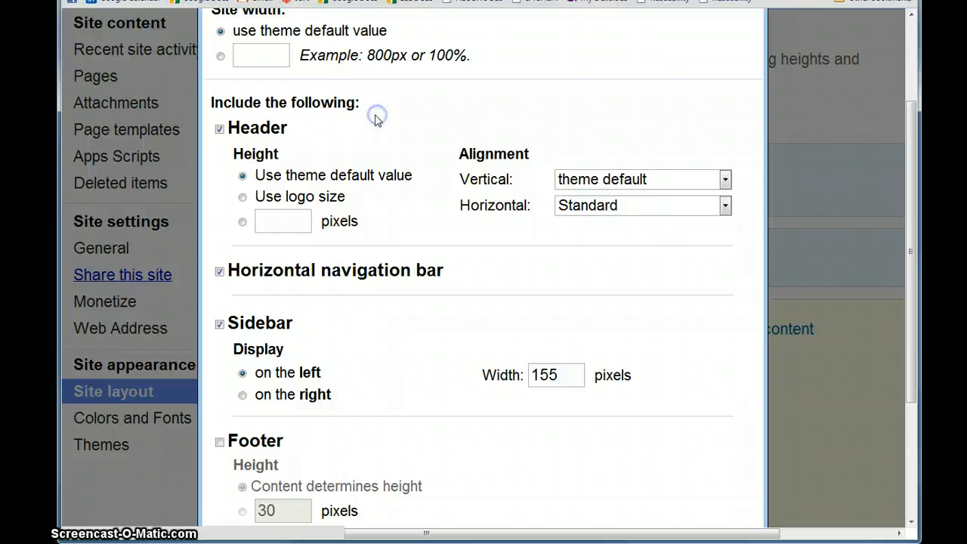
scroll(396, 156, "up", 1)
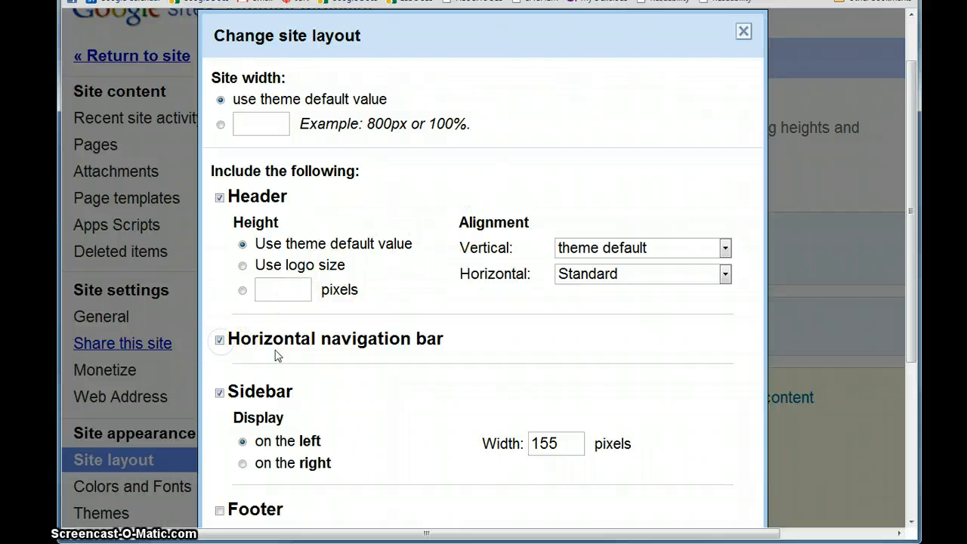
scroll(277, 356, "down", 1)
scroll(276, 354, "down", 1)
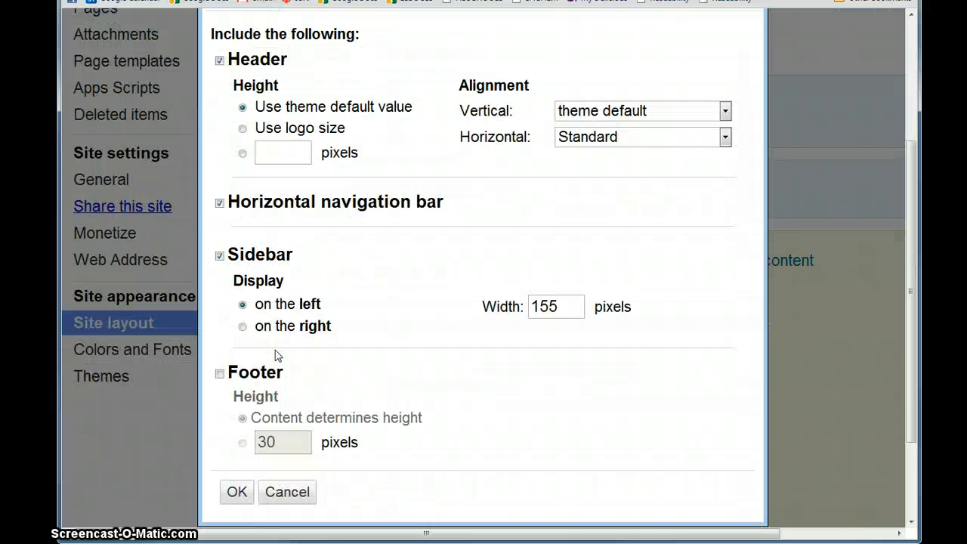
left_click(219, 203)
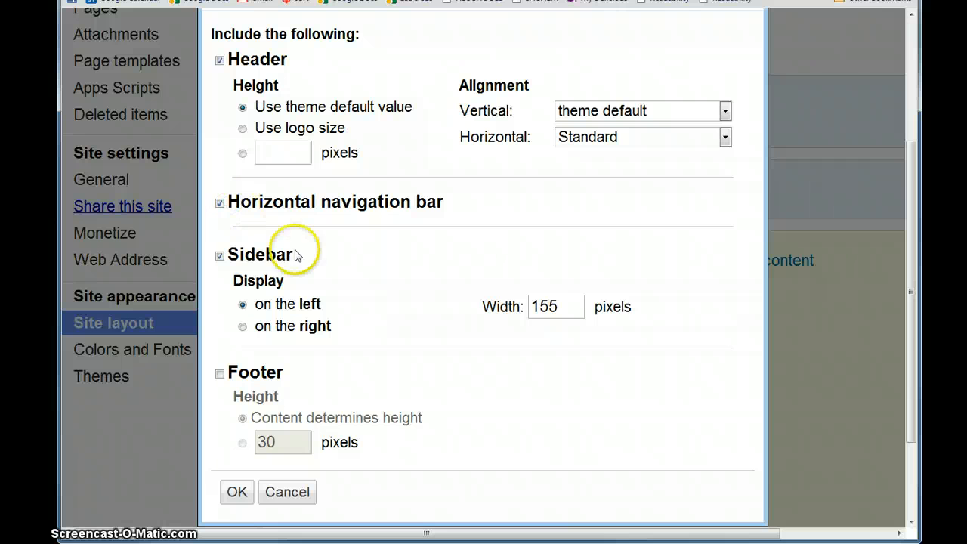
scroll(310, 301, "down", 1)
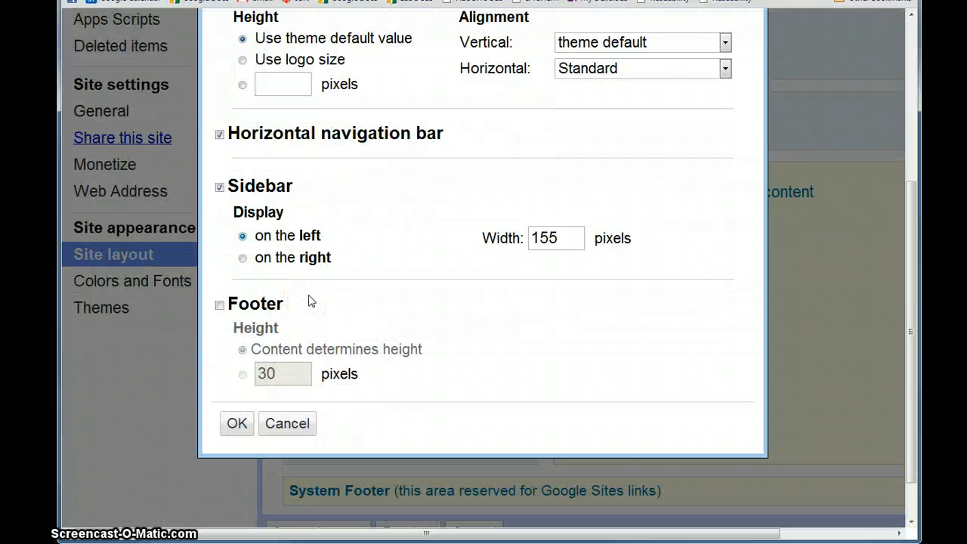
scroll(310, 299, "up", 1)
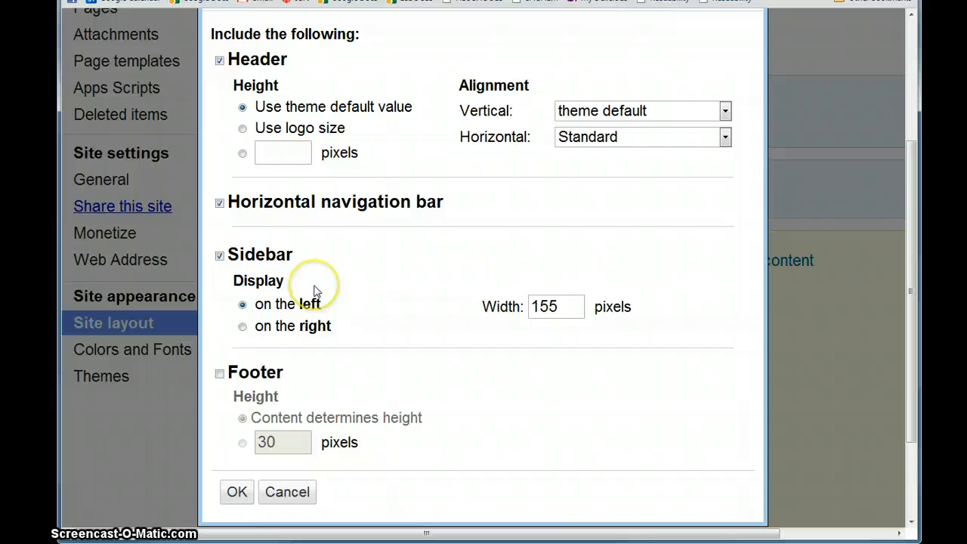
scroll(315, 291, "down", 1)
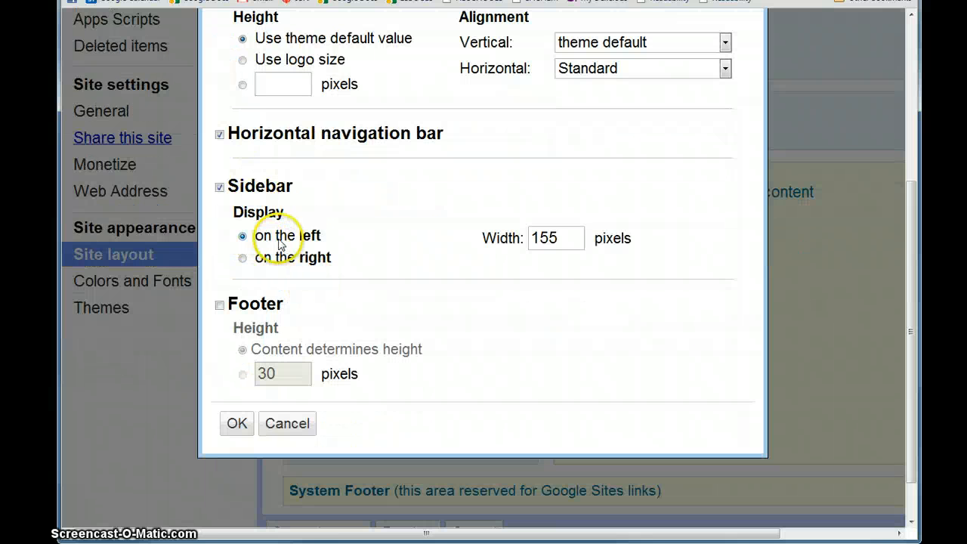
left_click(573, 241)
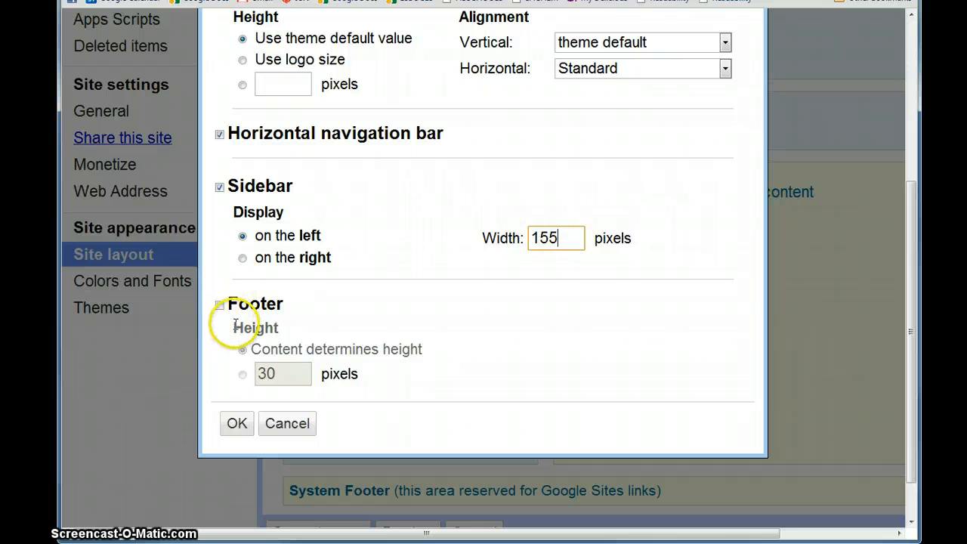
scroll(231, 318, "up", 3)
scroll(234, 325, "down", 5)
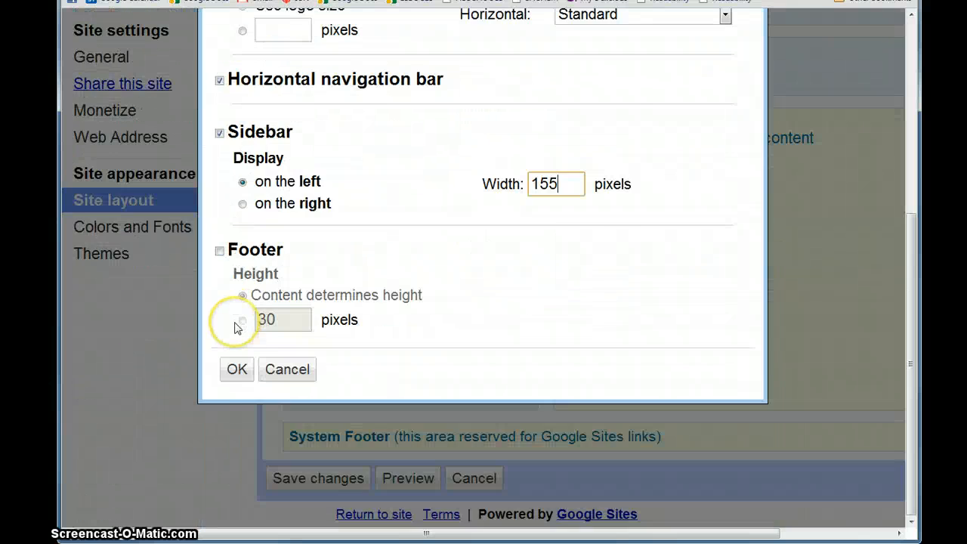
scroll(242, 227, "up", 3)
scroll(226, 263, "down", 2)
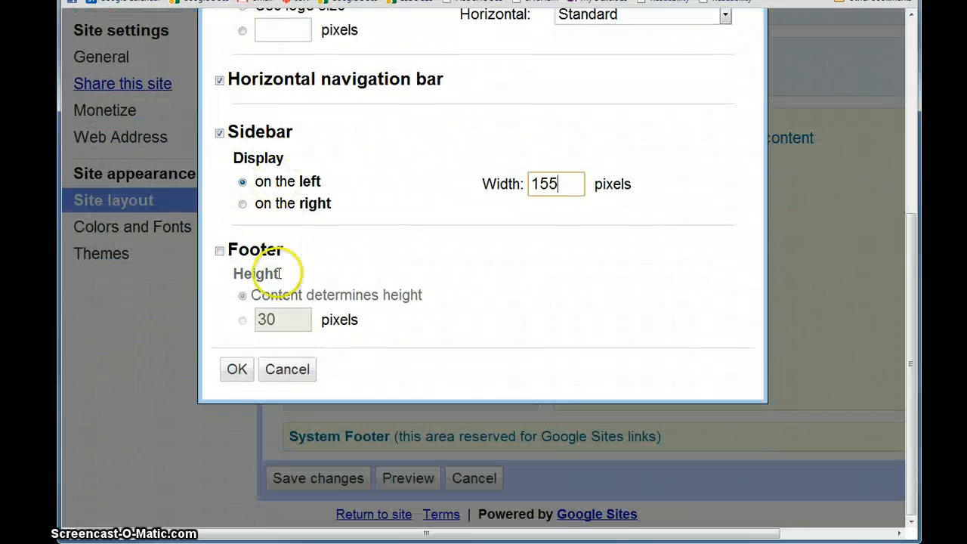
left_click(235, 369)
- Add the Extra Help page to the horizontal navigation bar's content
scroll(426, 375, "up", 2)
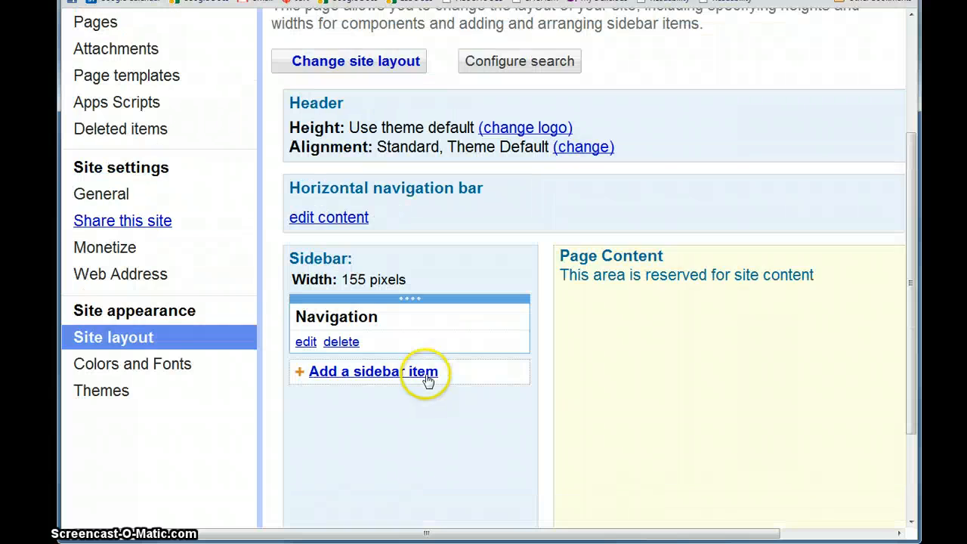
scroll(533, 378, "up", 3)
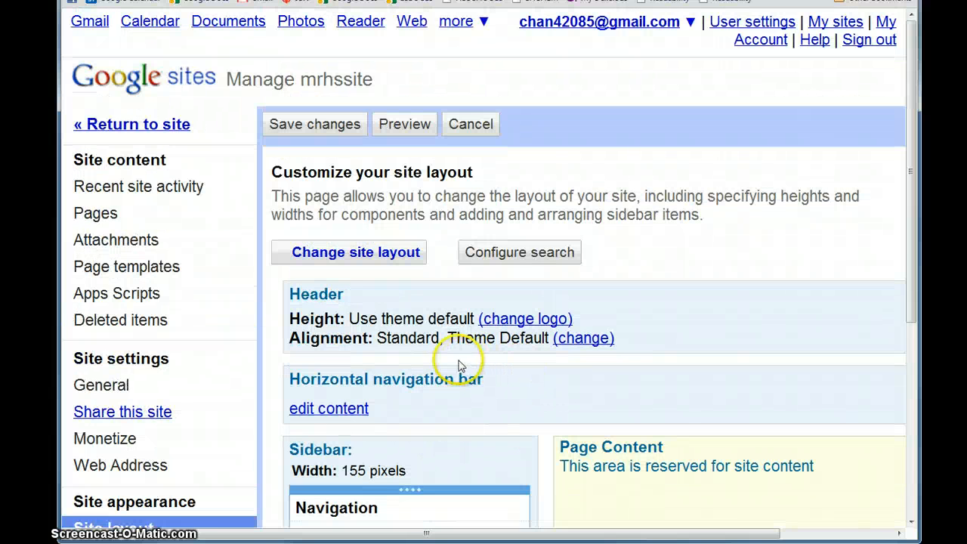
left_click(310, 411)
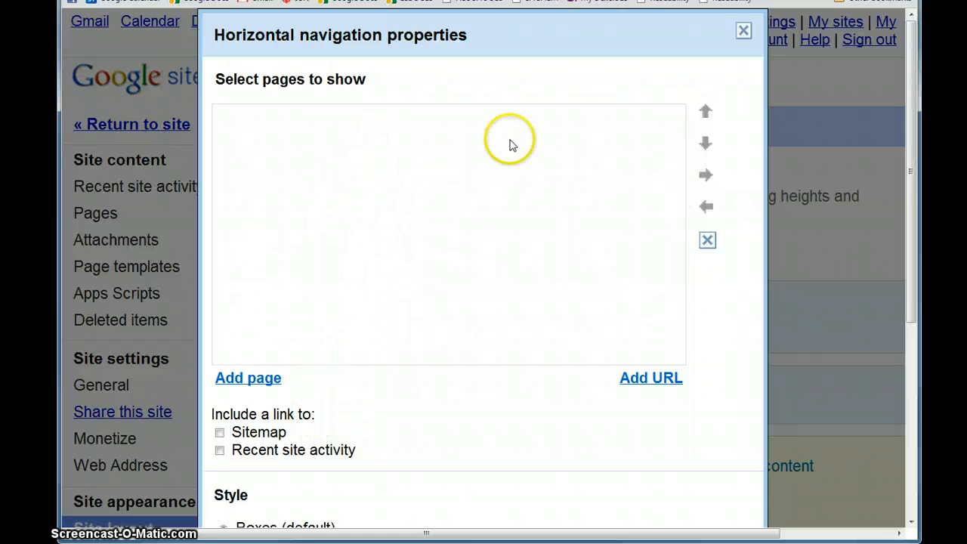
left_click(265, 384)
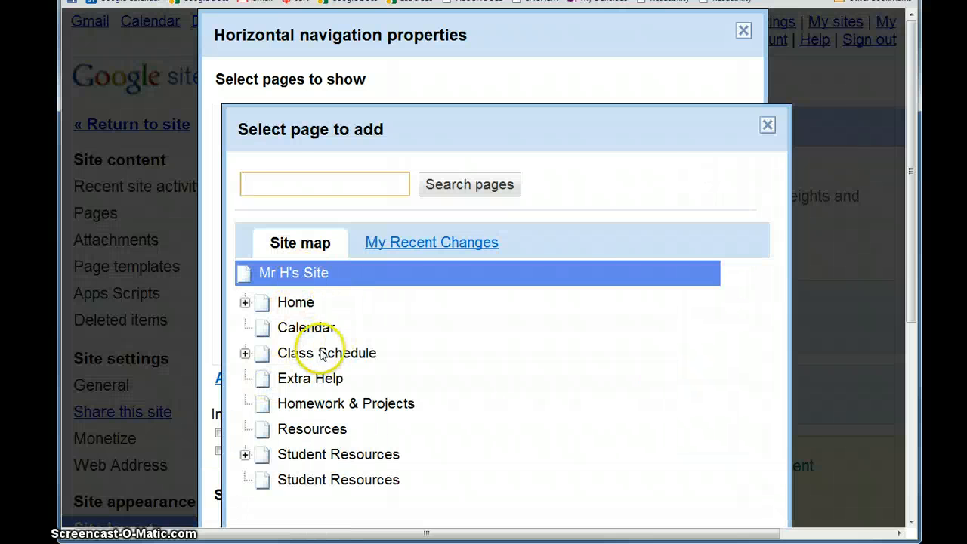
scroll(322, 354, "down", 1)
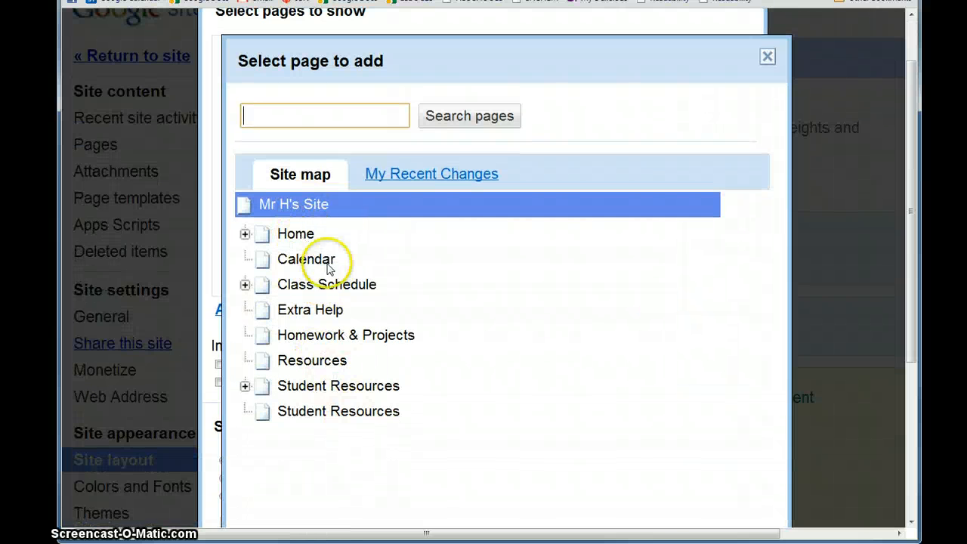
left_click(316, 313)
scroll(378, 335, "down", 3)
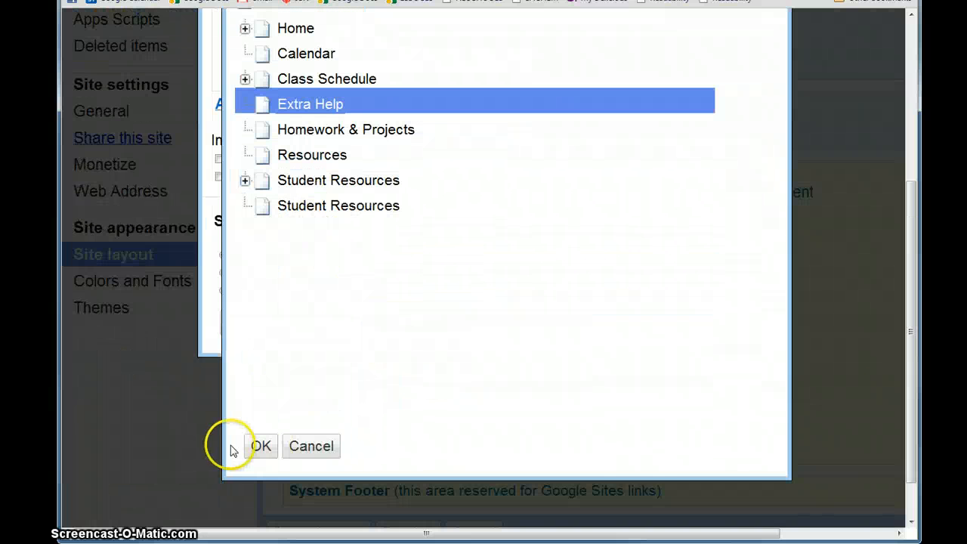
left_click(252, 446)
scroll(334, 374, "up", 3)
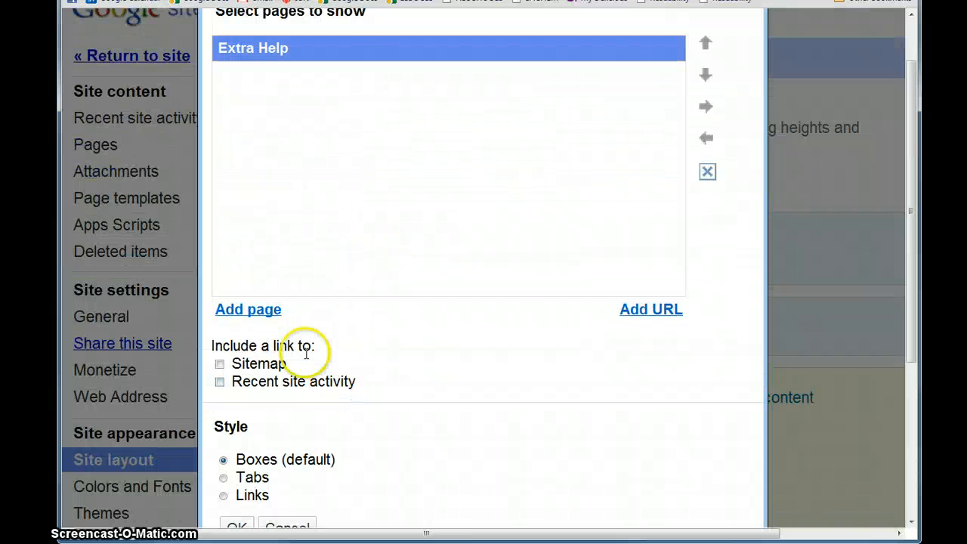
- Add the Resources page to the horizontal navigation bar's list of pages
left_click(231, 308)
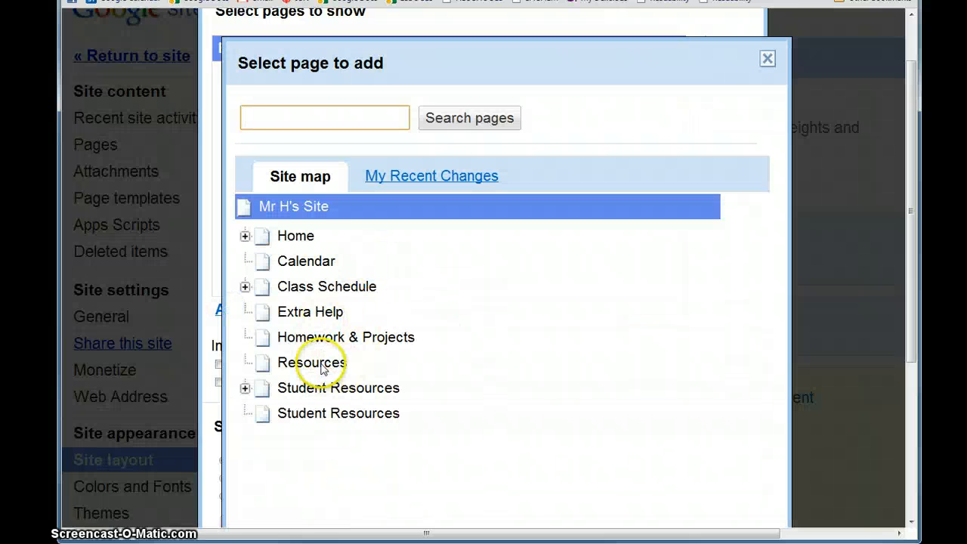
left_click(310, 363)
scroll(309, 448, "down", 3)
left_click(255, 448)
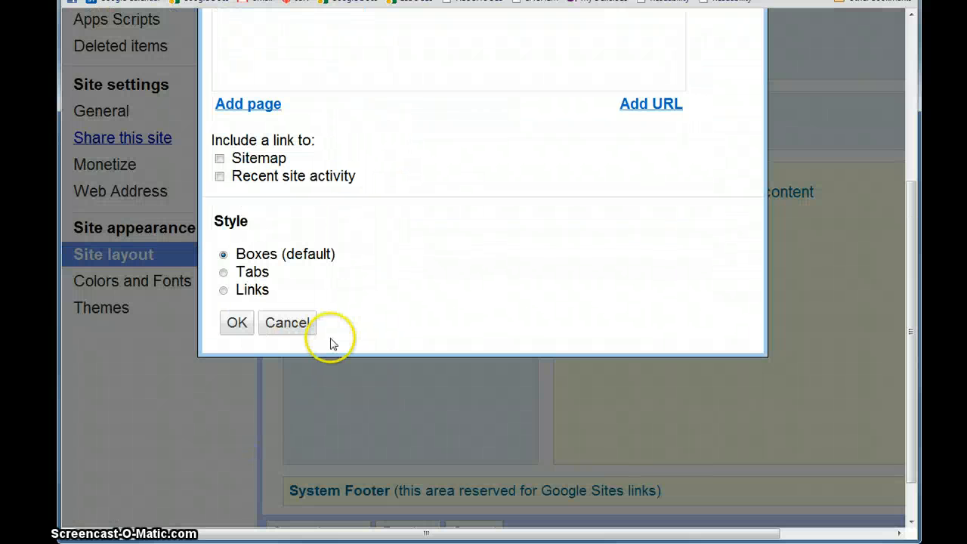
- Set the horizontal navigation style to Tabs and accept the navigation properties
scroll(330, 339, "up", 2)
scroll(362, 403, "up", 1)
scroll(365, 388, "down", 1)
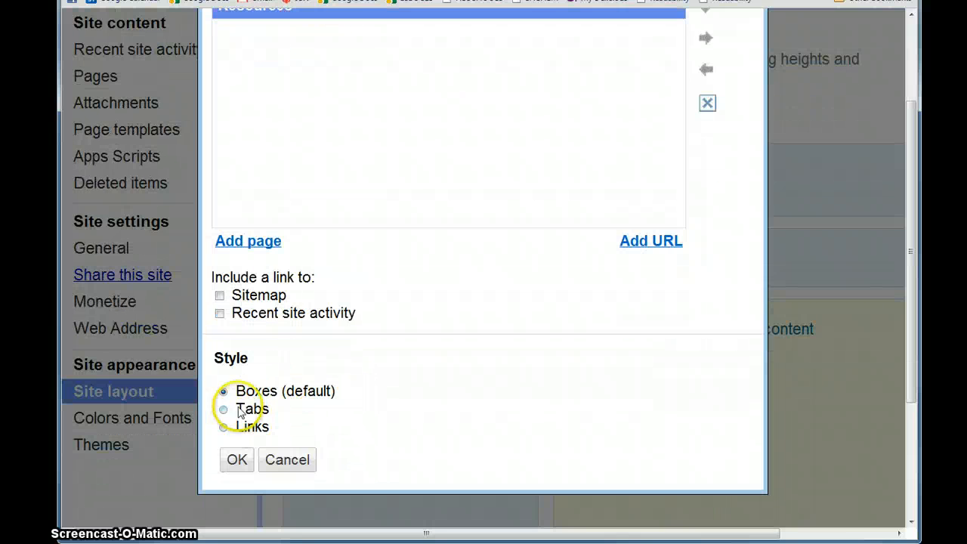
left_click(221, 412)
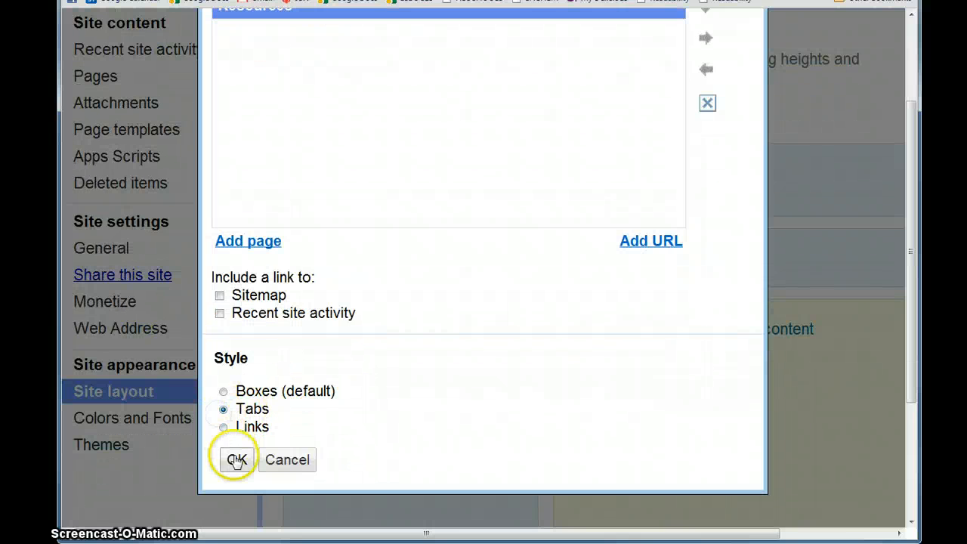
left_click(237, 460)
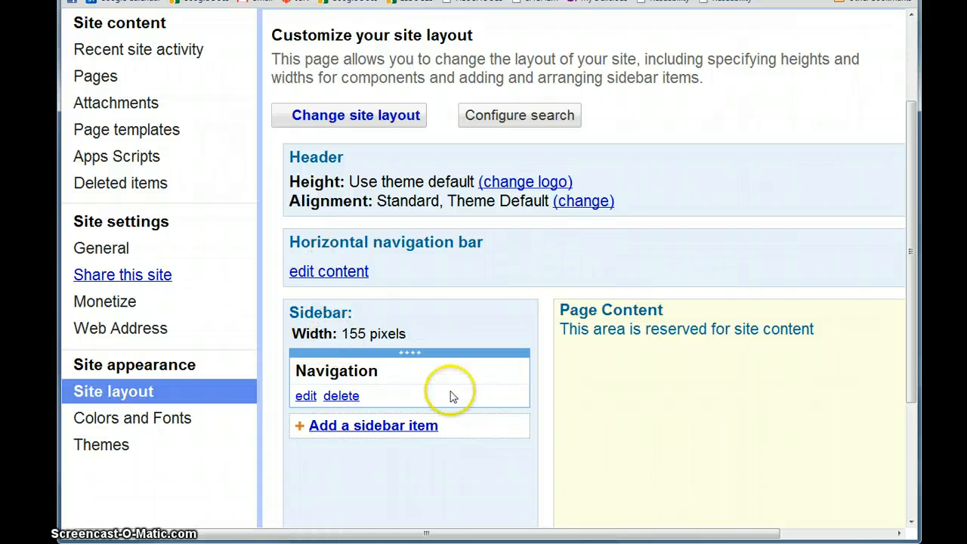
- Save the site layout changes and return to the site to view the horizontal navigation tabs
scroll(449, 388, "up", 3)
left_click(144, 126)
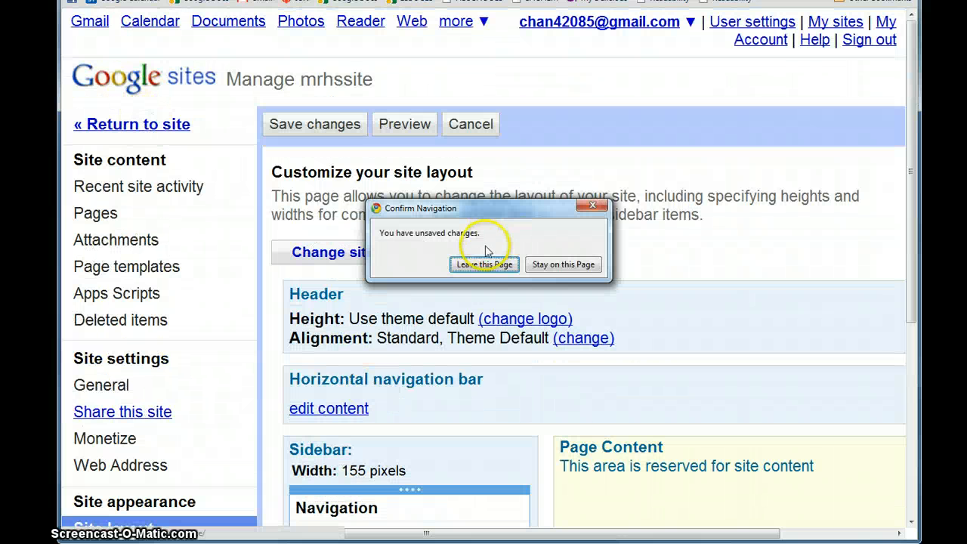
left_click(591, 205)
left_click(333, 129)
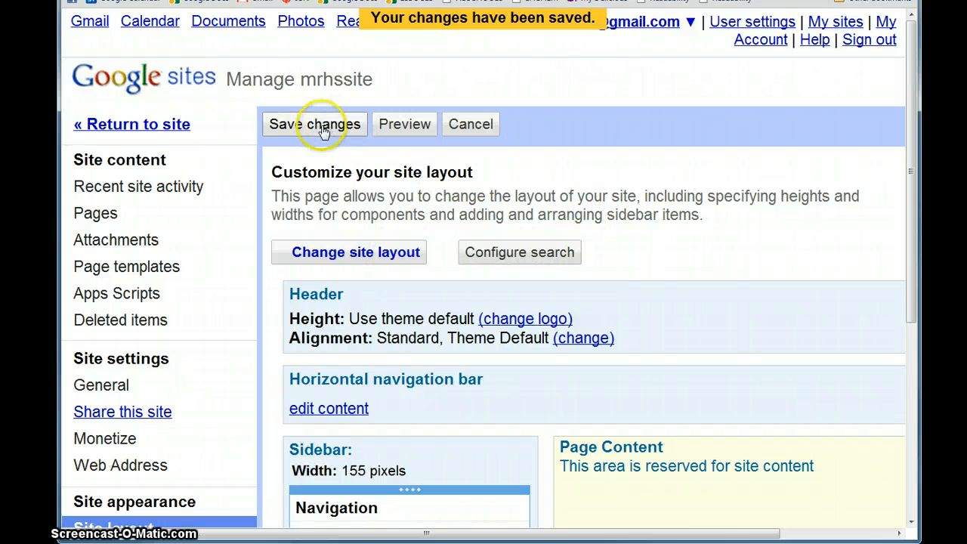
left_click(193, 125)
left_click(121, 195)
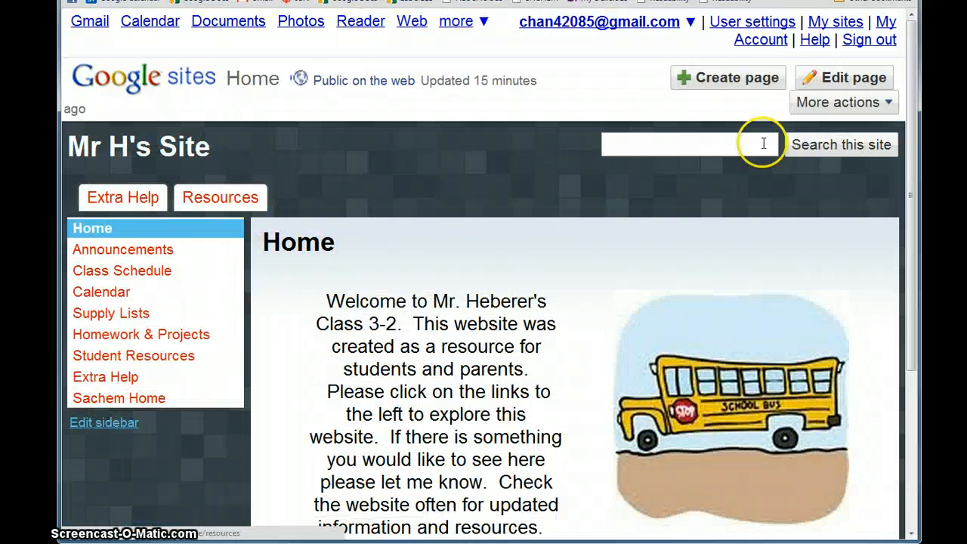
- Go back to site management and open the site layout settings
left_click(837, 103)
left_click(664, 361)
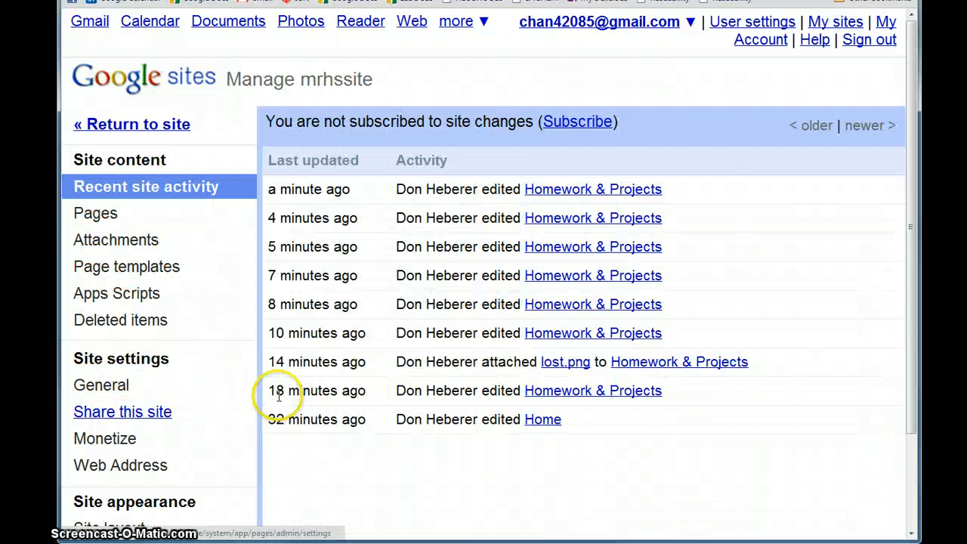
scroll(129, 408, "down", 3)
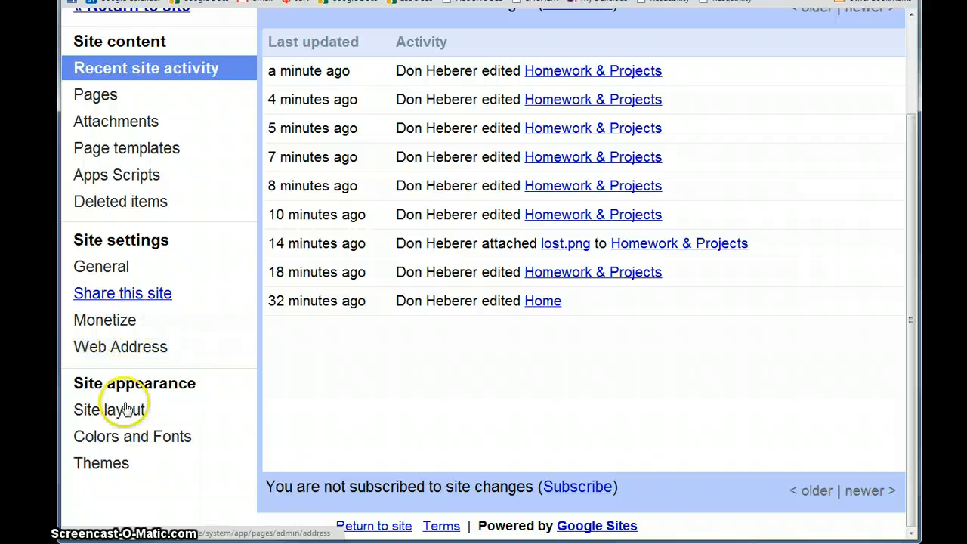
left_click(120, 411)
scroll(399, 378, "down", 3)
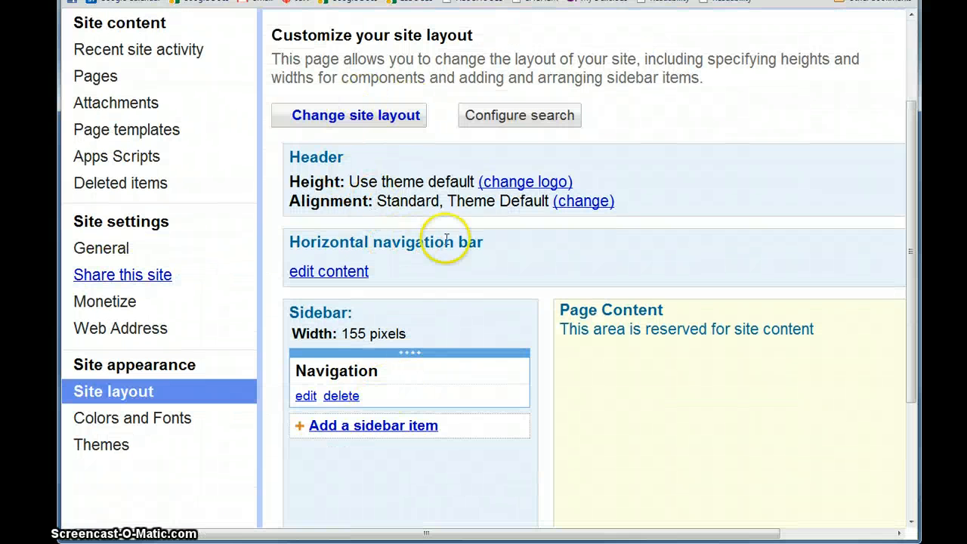
- Open the sidebar Navigation item for editing and switch automatic navigation organizing on and back off
left_click(306, 396)
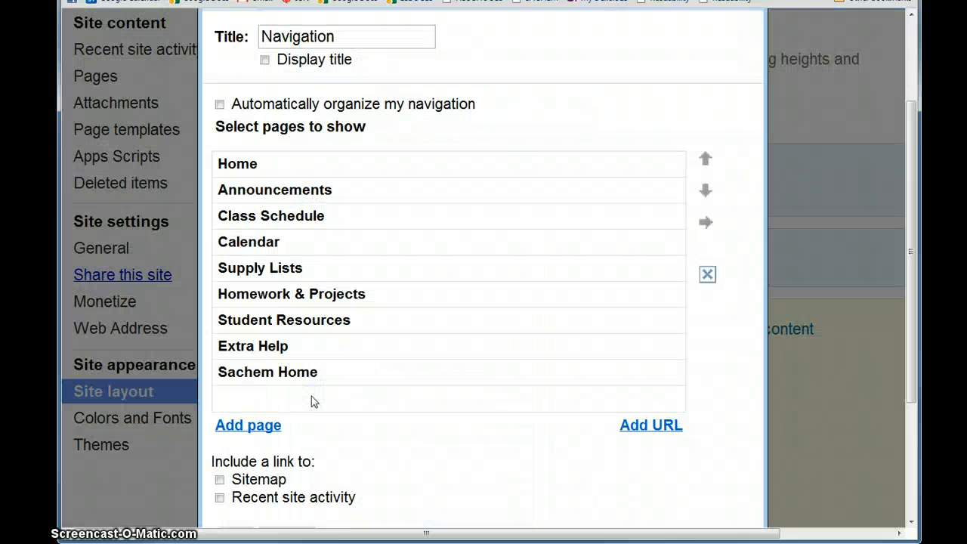
left_click(219, 107)
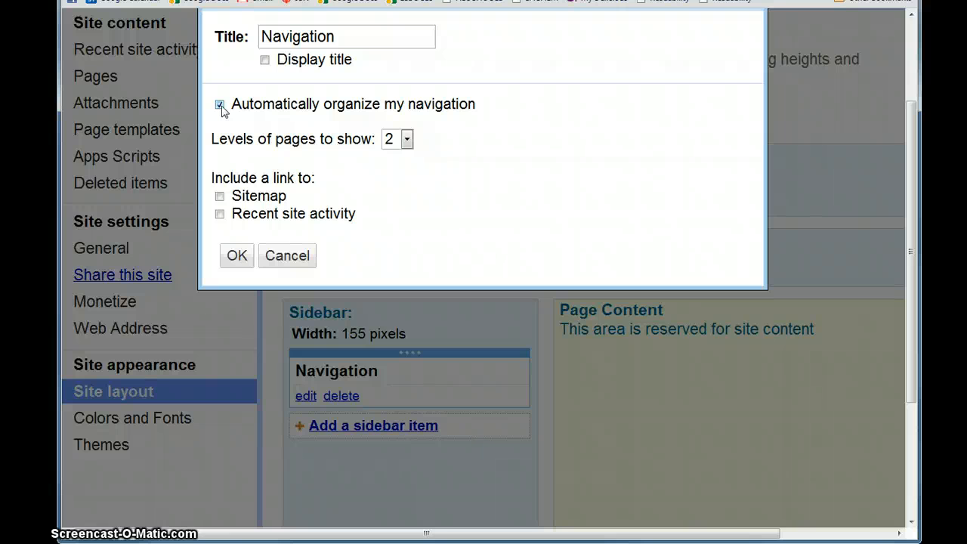
left_click(219, 105)
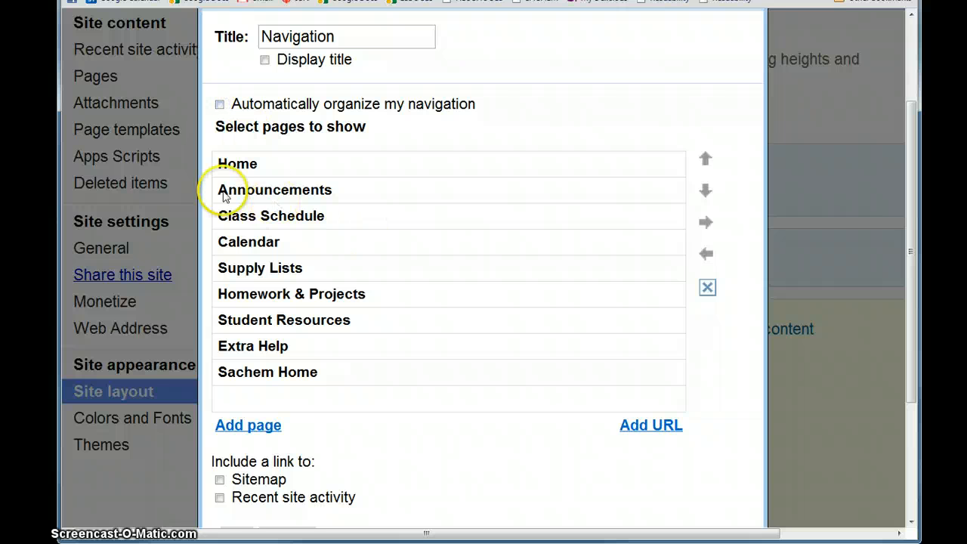
- Move Announcements down the sidebar page list and back up to its place below Home
left_click(291, 190)
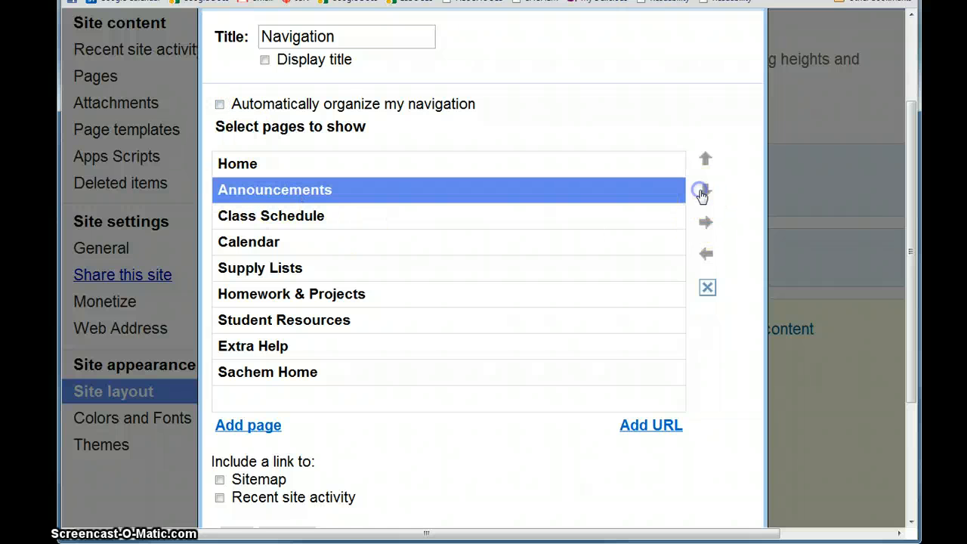
left_click(705, 190)
left_click(704, 190)
left_click(704, 190)
left_click(704, 162)
left_click(704, 162)
left_click(704, 163)
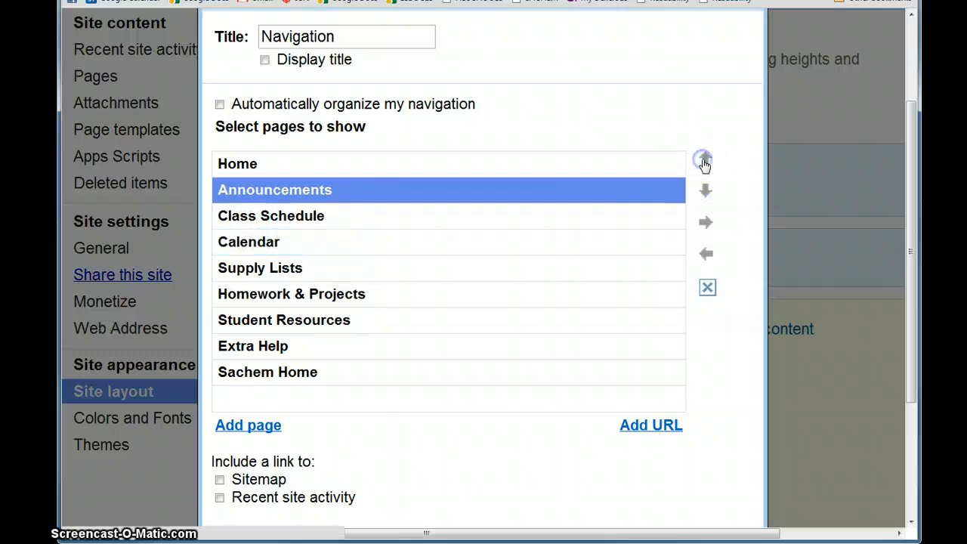
- Move Extra Help above Student Resources, then try indenting it under Homework & Projects and restore it to the top level
left_click(268, 374)
left_click(277, 347)
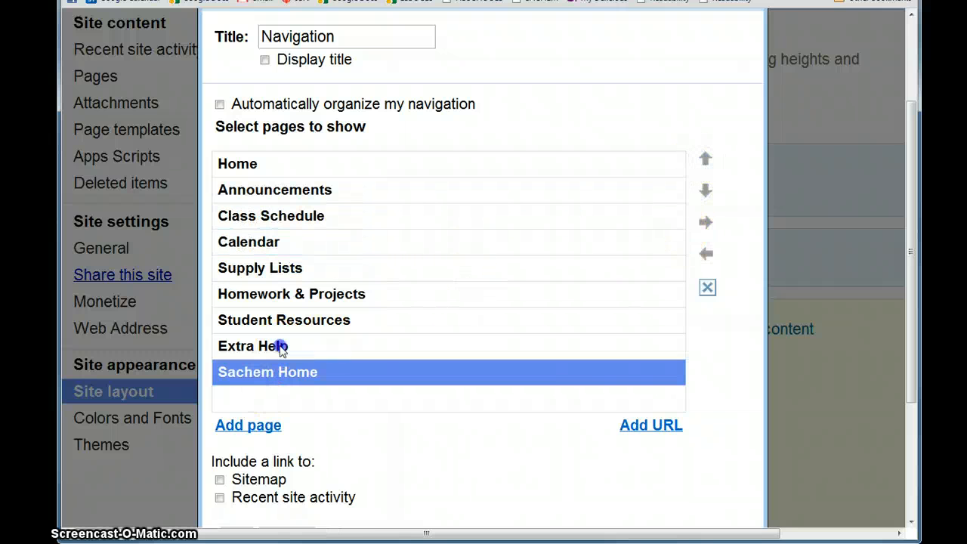
left_click(705, 161)
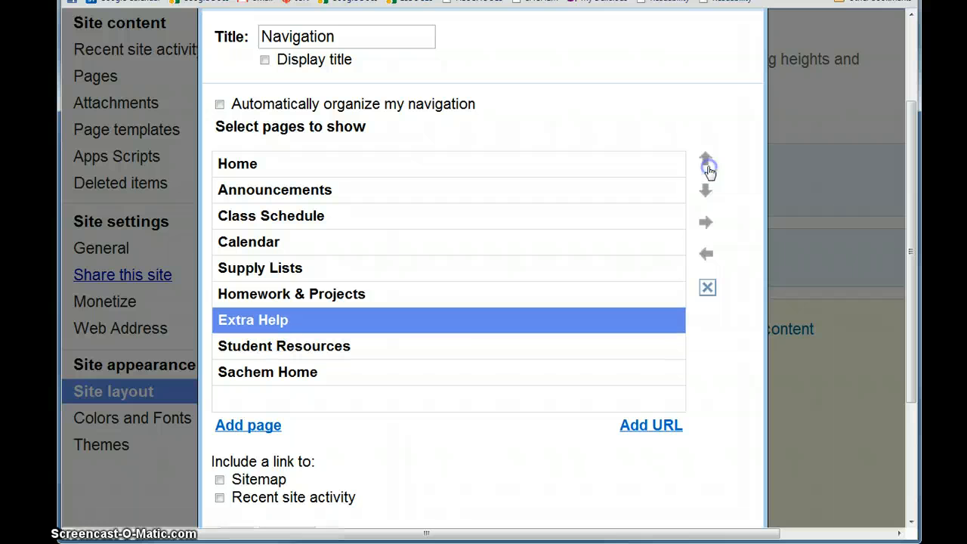
left_click(706, 161)
left_click(706, 190)
left_click(706, 254)
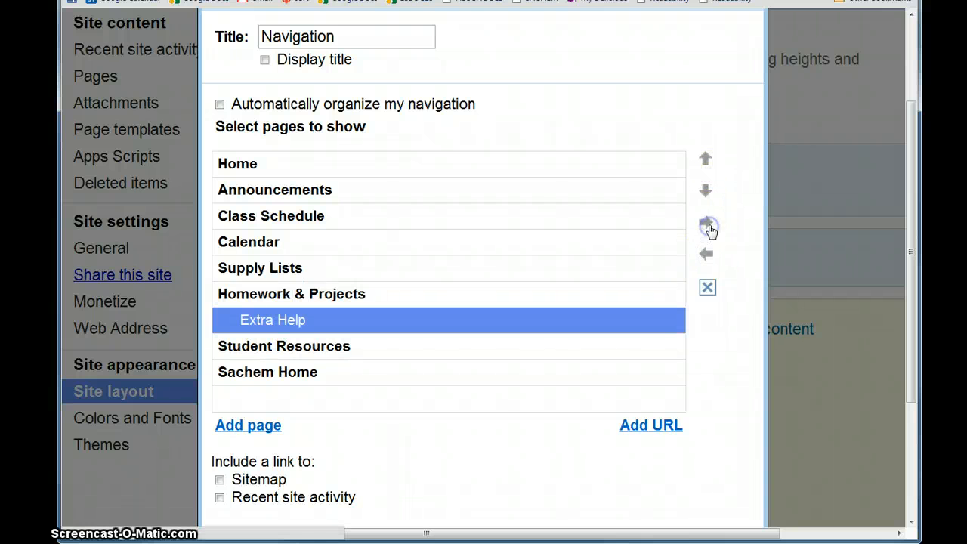
left_click(706, 253)
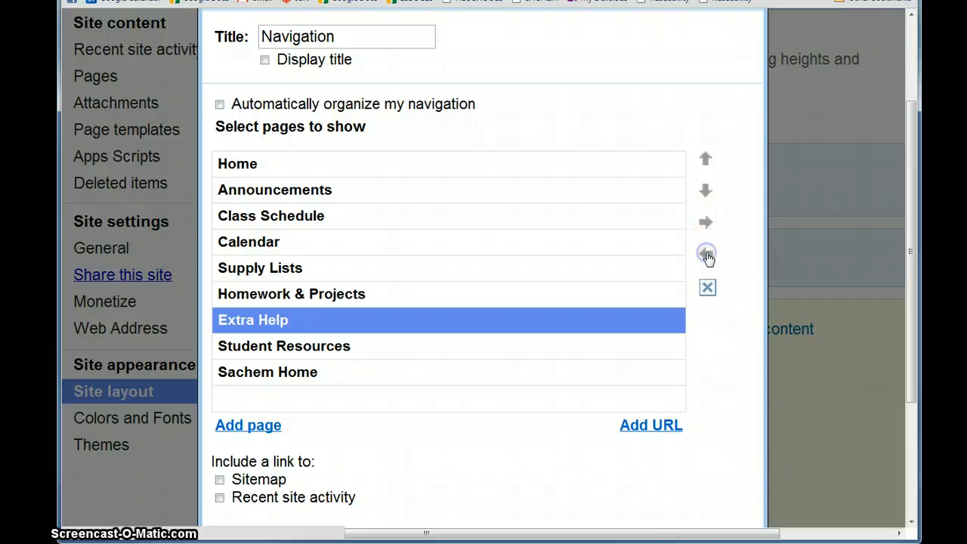
left_click(706, 222)
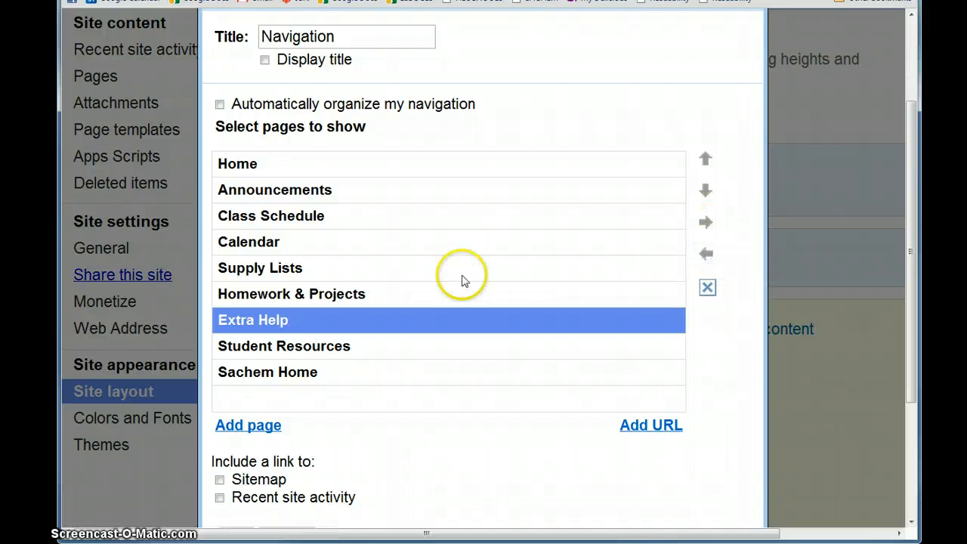
- Look at the option for adding a URL to the sidebar navigation, then discard the navigation edits
scroll(461, 276, "down", 3)
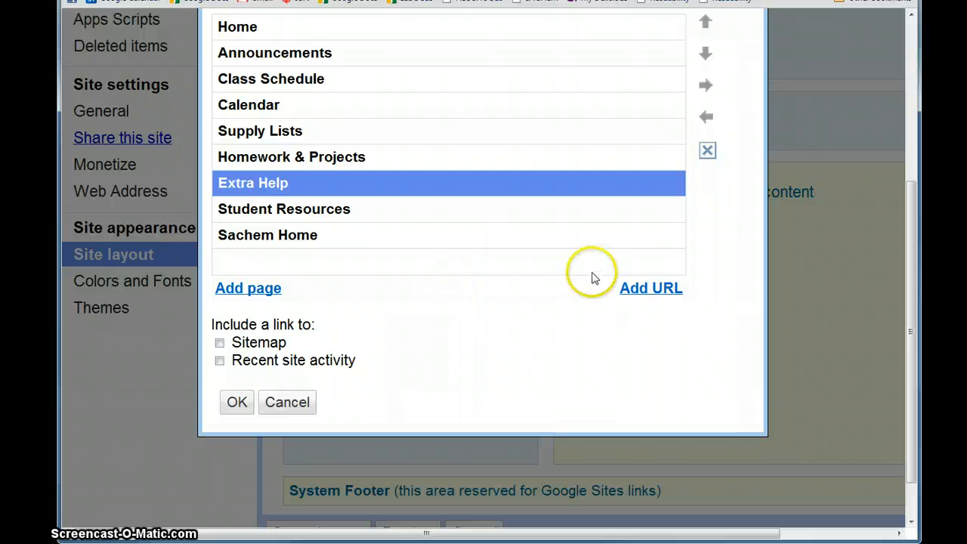
left_click(654, 288)
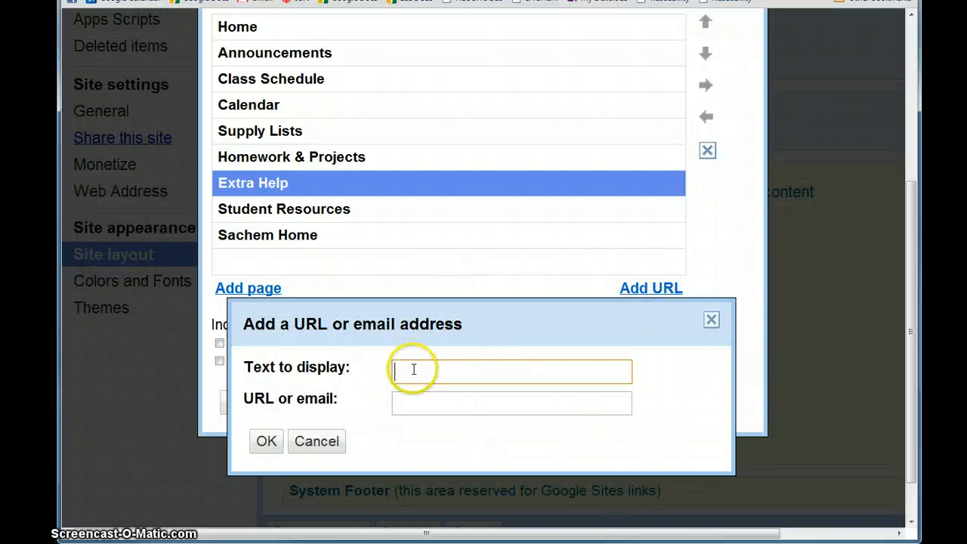
left_click(711, 320)
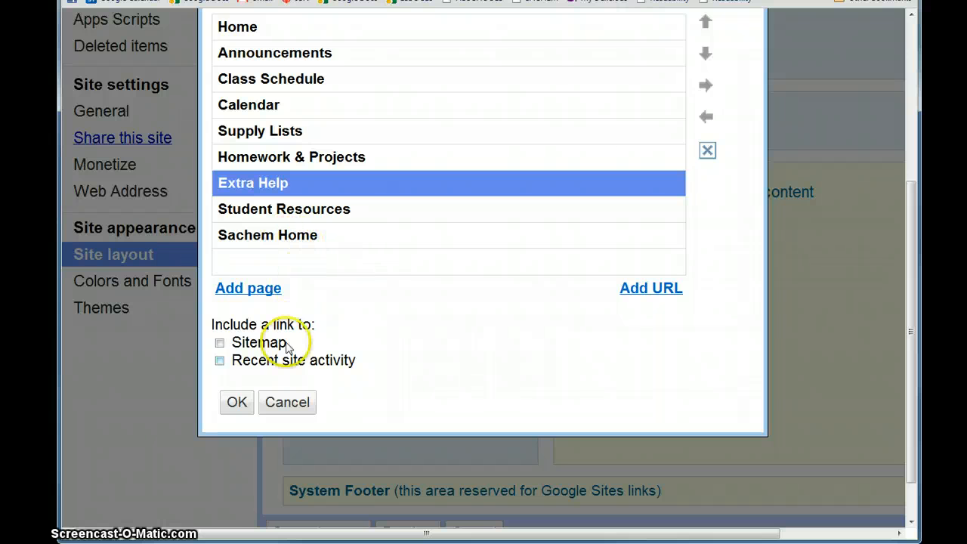
left_click(290, 402)
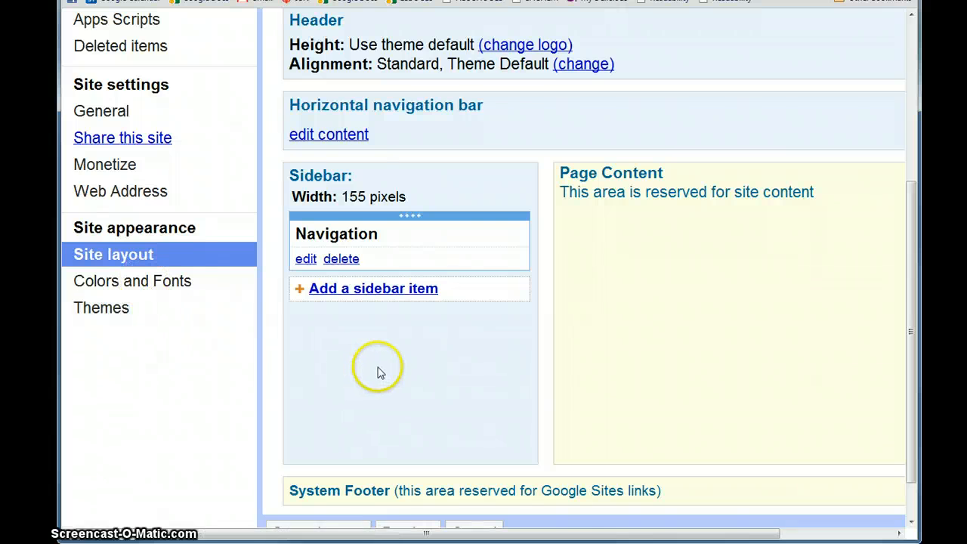
scroll(393, 374, "up", 1)
scroll(405, 376, "up", 1)
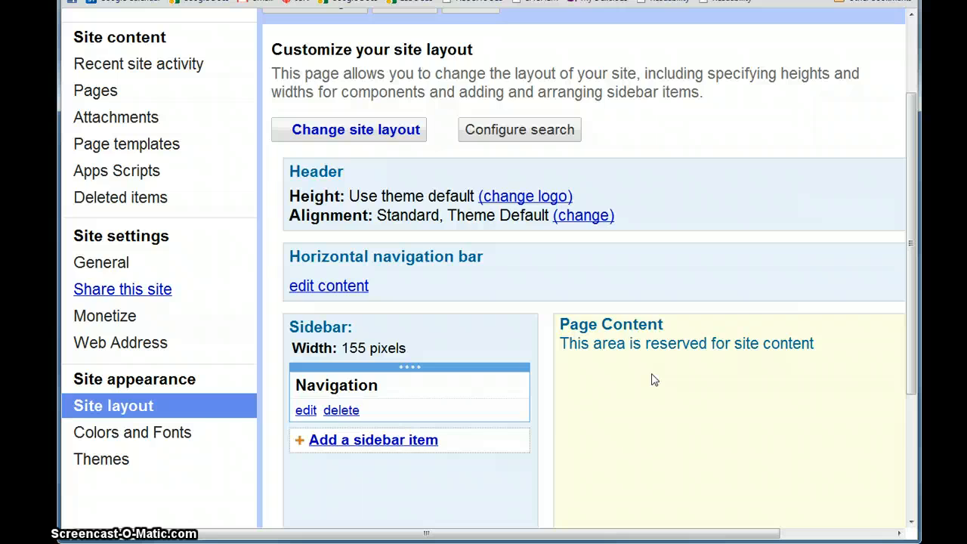
scroll(654, 380, "up", 2)
scroll(654, 379, "down", 1)
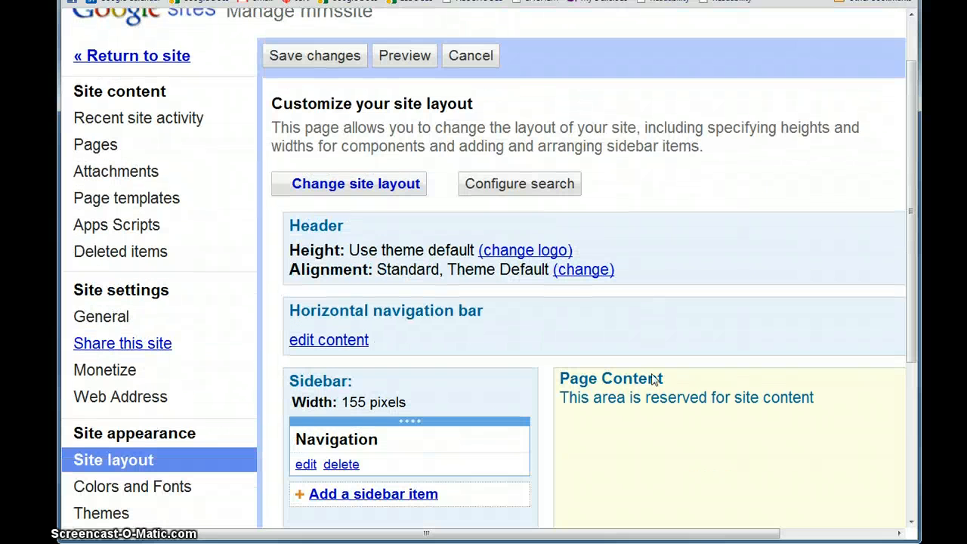